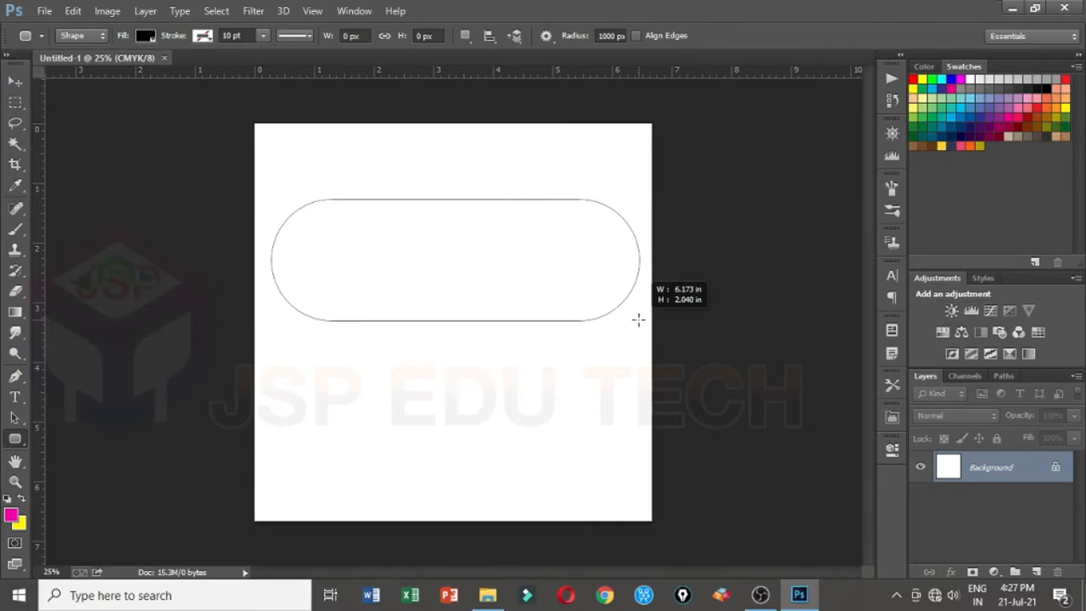
# Rotate the large black rounded rectangle 45° and move it so it runs out of the canvas's upper-left corner
pyautogui.press('v')
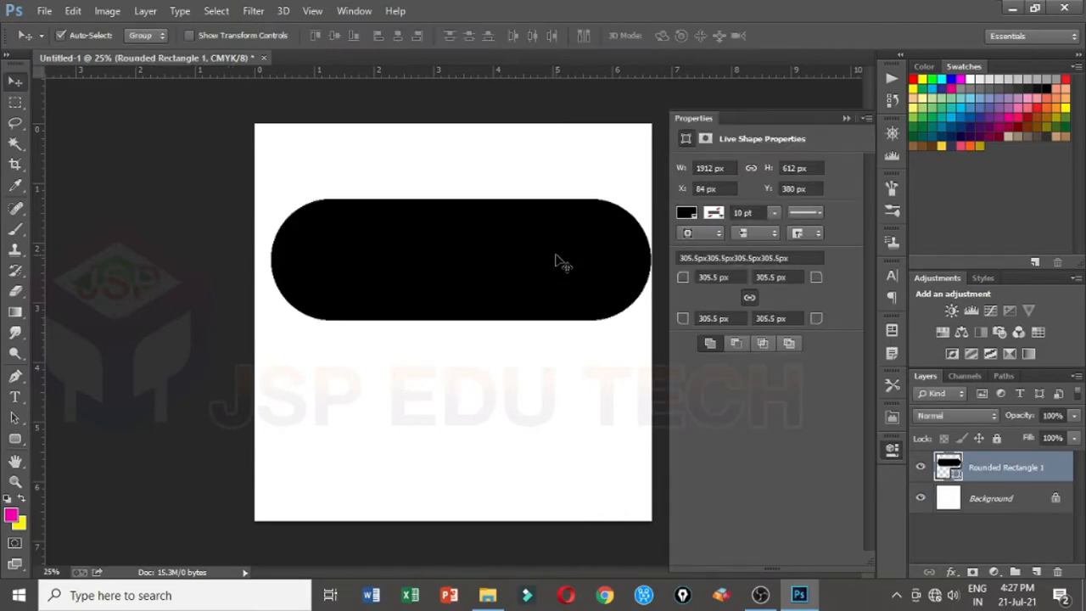
pyautogui.moveTo(554, 259); pyautogui.dragTo(548, 255)
pyautogui.hotkey('ctrl', 't')
pyautogui.moveTo(651, 180); pyautogui.dragTo(644, 349)
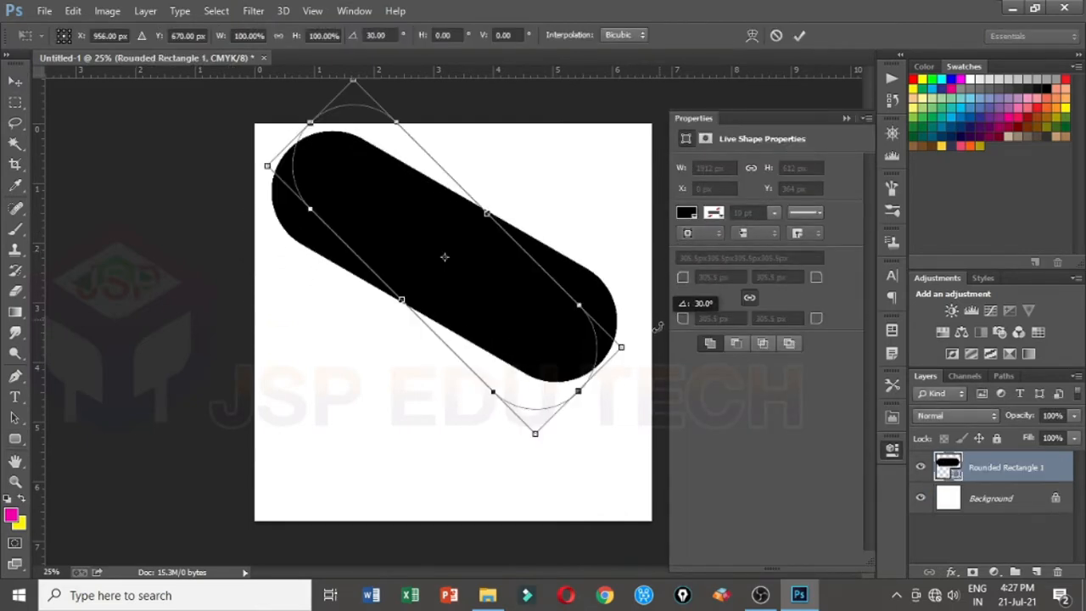
pyautogui.moveTo(503, 286); pyautogui.dragTo(420, 275)
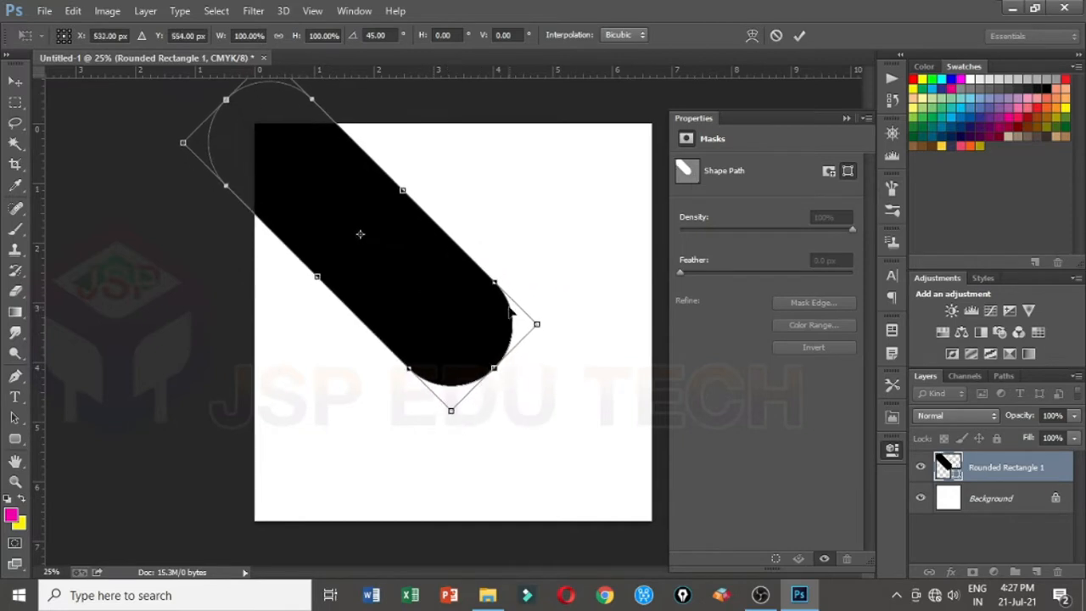
pyautogui.press('Return')
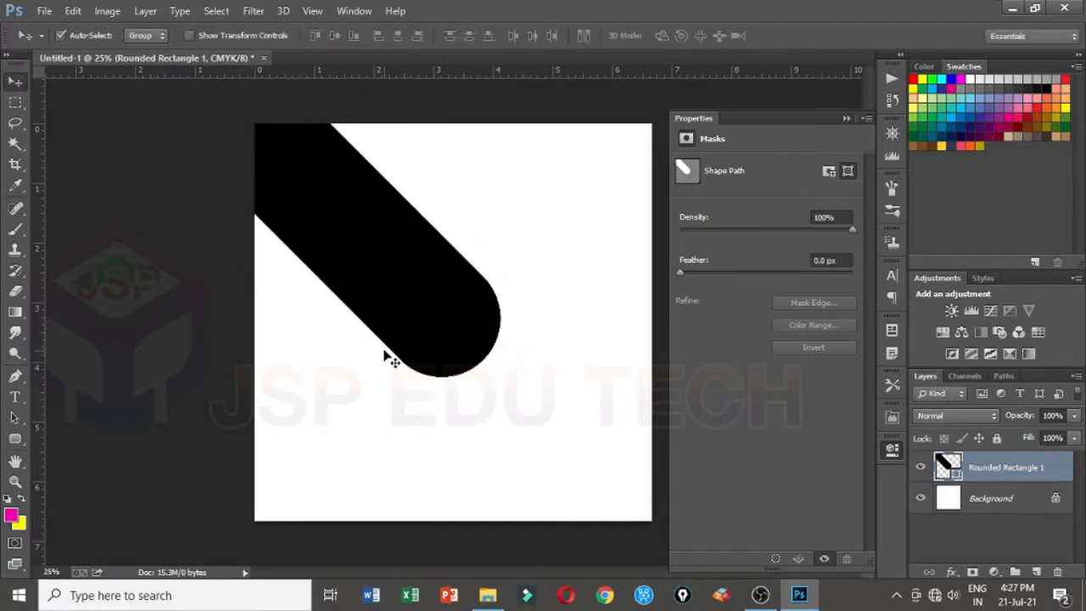
# Rotate the large rounded rectangle slightly counterclockwise to give it a flatter diagonal slope
pyautogui.hotkey('ctrl', 't')
pyautogui.moveTo(551, 390); pyautogui.dragTo(591, 355)
pyautogui.press('Return')
pyautogui.click(15, 439)
pyautogui.moveTo(444, 430); pyautogui.dragTo(619, 481)
pyautogui.hotkey('ctrl', 't')
pyautogui.moveTo(686, 528); pyautogui.dragTo(641, 524)
pyautogui.moveTo(583, 405); pyautogui.dragTo(578, 393)
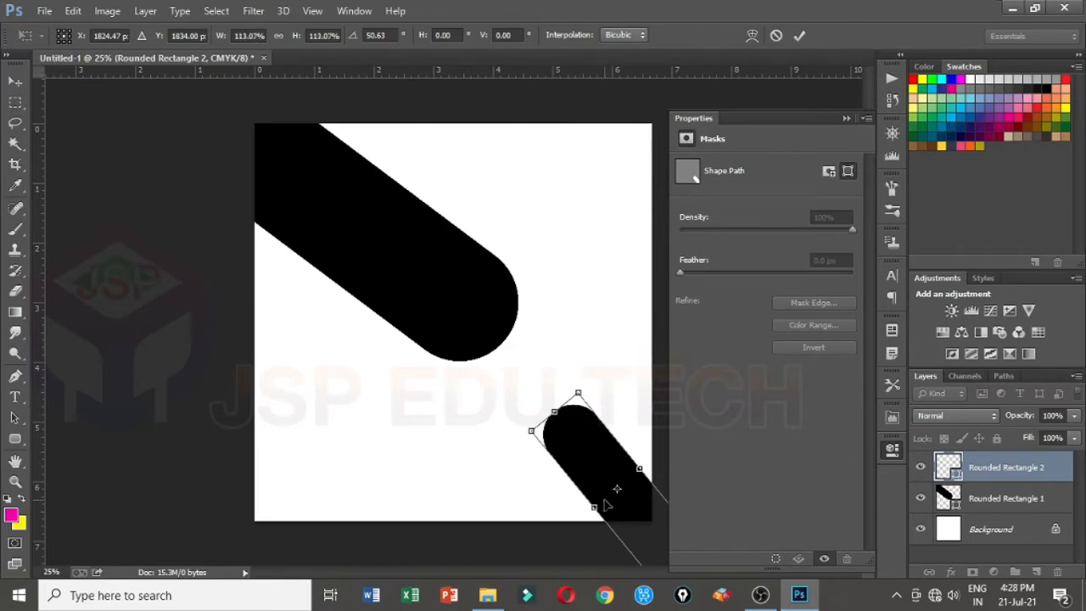
pyautogui.moveTo(597, 503); pyautogui.dragTo(587, 510)
pyautogui.press('Return')
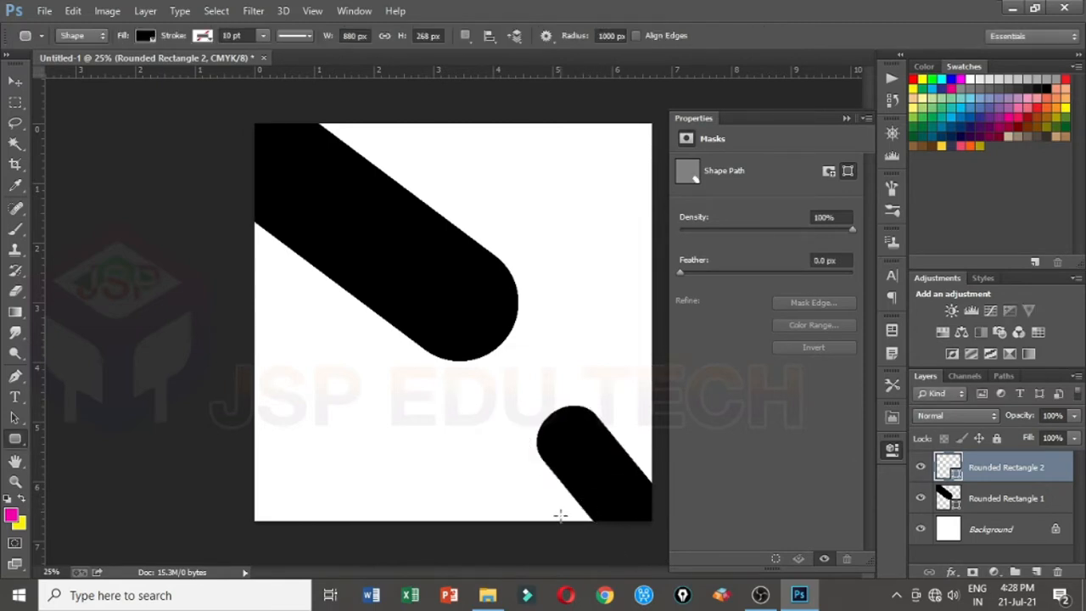
pyautogui.press('Delete')
# Draw a vertical rounded rectangle about 416 by 1028 px at the canvas's bottom edge and move it toward the lower-right corner
pyautogui.moveTo(477, 404); pyautogui.dragTo(559, 598)
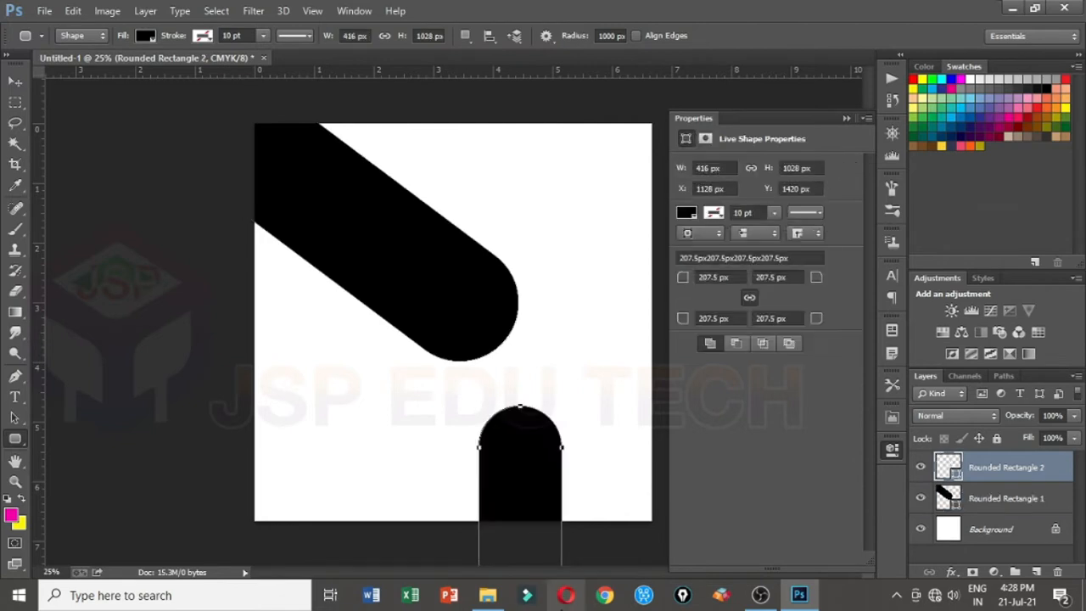
pyautogui.press('v')
pyautogui.moveTo(534, 505); pyautogui.dragTo(609, 509)
# Rotate the vertical rounded rectangle about -45.7° and shift it slightly up and left in the canvas's lower-right corner
pyautogui.hotkey('ctrl', 't')
pyautogui.moveTo(632, 397); pyautogui.dragTo(575, 384)
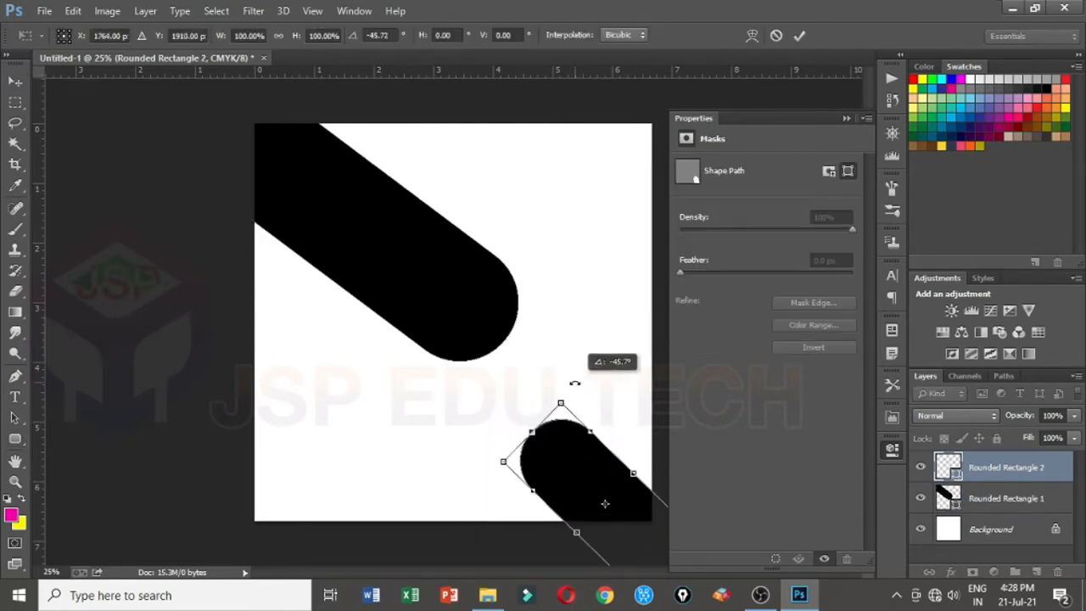
pyautogui.moveTo(604, 504); pyautogui.dragTo(587, 480)
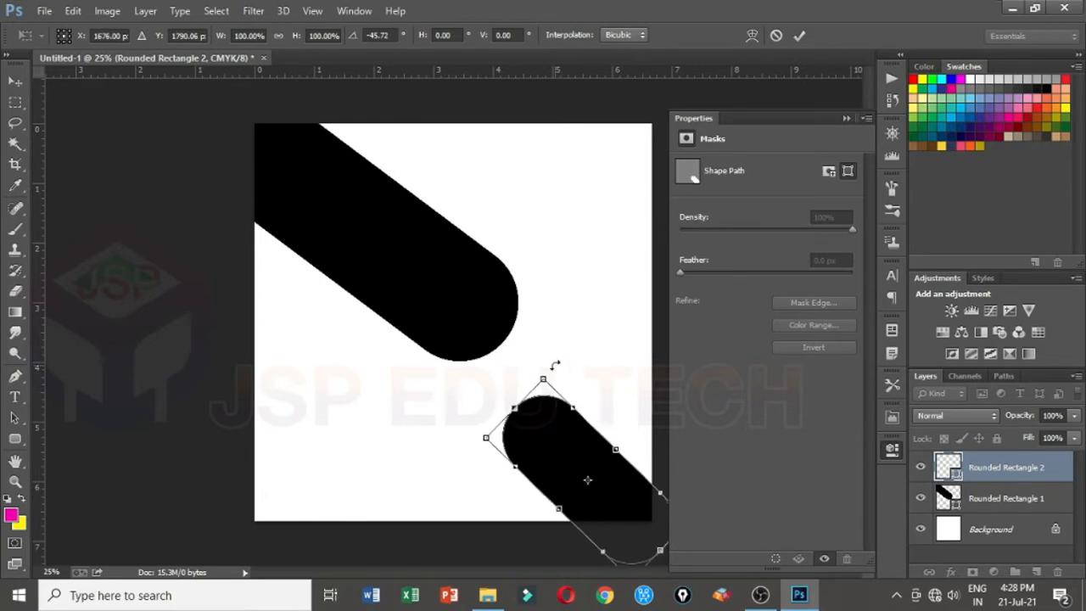
pyautogui.press('Return')
# Duplicate the smaller rounded rectangle and rotate the copy so it slopes upward out of the canvas's lower-left corner
pyautogui.moveTo(570, 424); pyautogui.dragTo(352, 449)
pyautogui.hotkey('ctrl', 't')
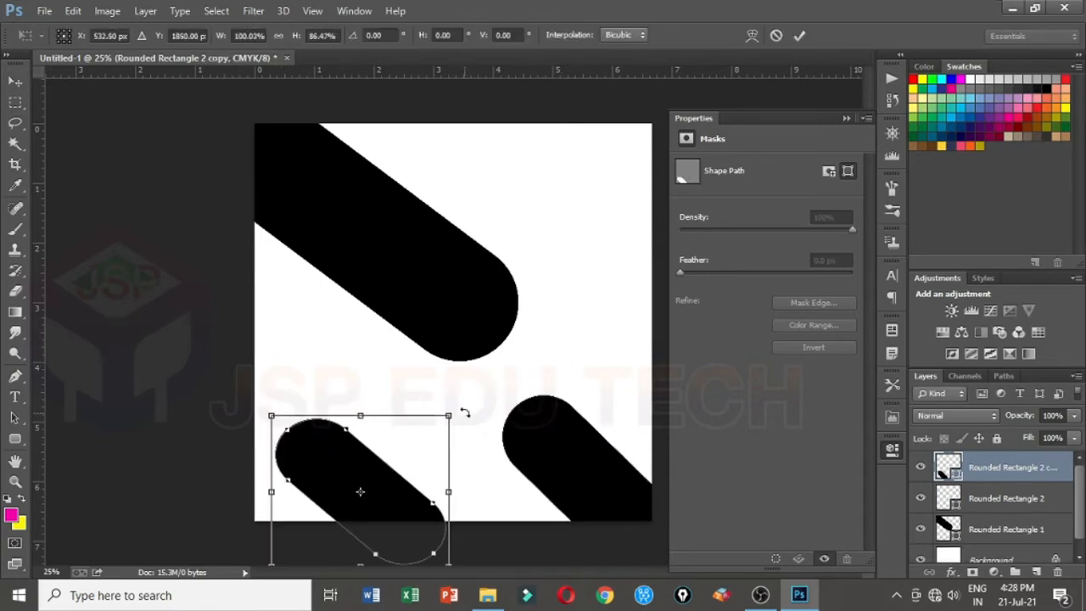
pyautogui.moveTo(465, 413); pyautogui.dragTo(408, 519)
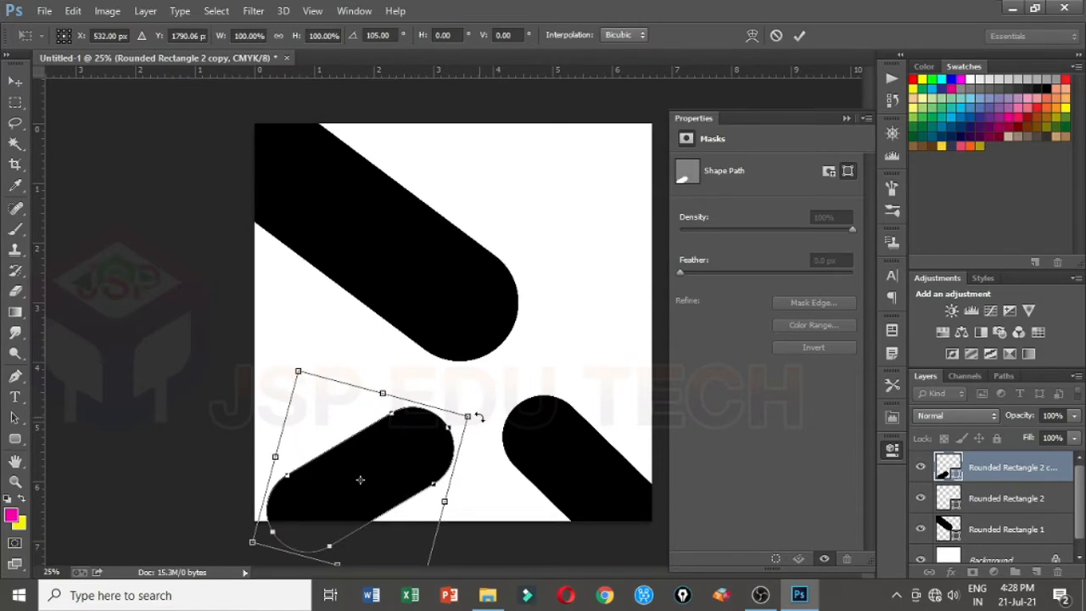
pyautogui.moveTo(480, 417); pyautogui.dragTo(477, 378)
pyautogui.moveTo(400, 471); pyautogui.dragTo(298, 501)
pyautogui.press('Return')
# Rotate the lower-right rounded rectangle about -6.3° and move it farther into the canvas's lower-right corner
pyautogui.click(548, 453)
pyautogui.hotkey('ctrl', 't')
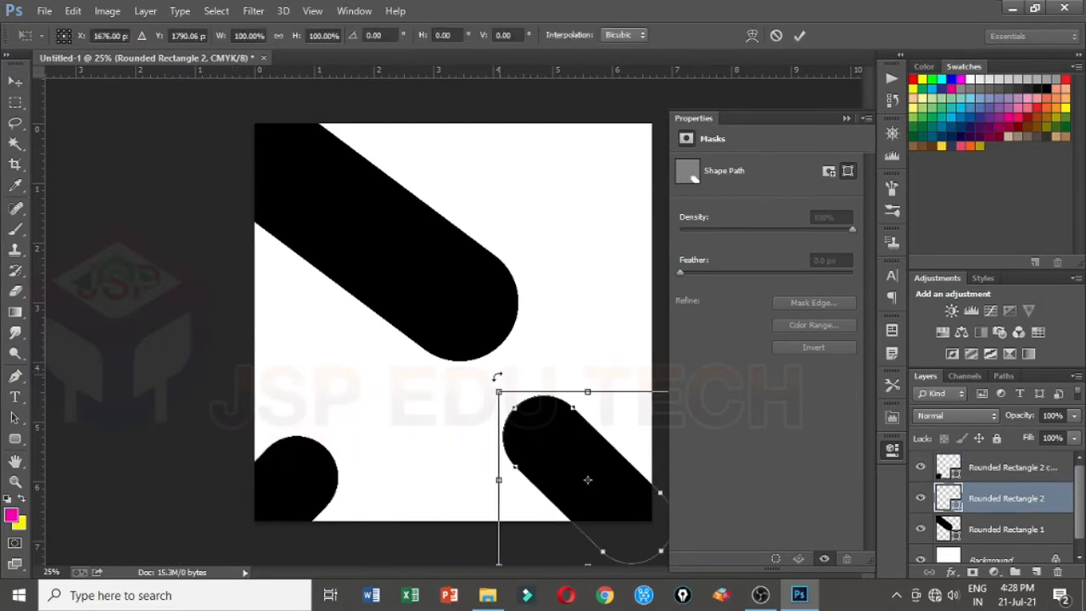
pyautogui.moveTo(497, 376); pyautogui.dragTo(486, 386)
pyautogui.moveTo(618, 477); pyautogui.dragTo(666, 507)
pyautogui.hotkey('shift', 'Up')
pyautogui.hotkey('shift', 'Up')
pyautogui.hotkey('shift', 'Left')
pyautogui.hotkey('shift', 'Left')
pyautogui.hotkey('shift', 'Left')
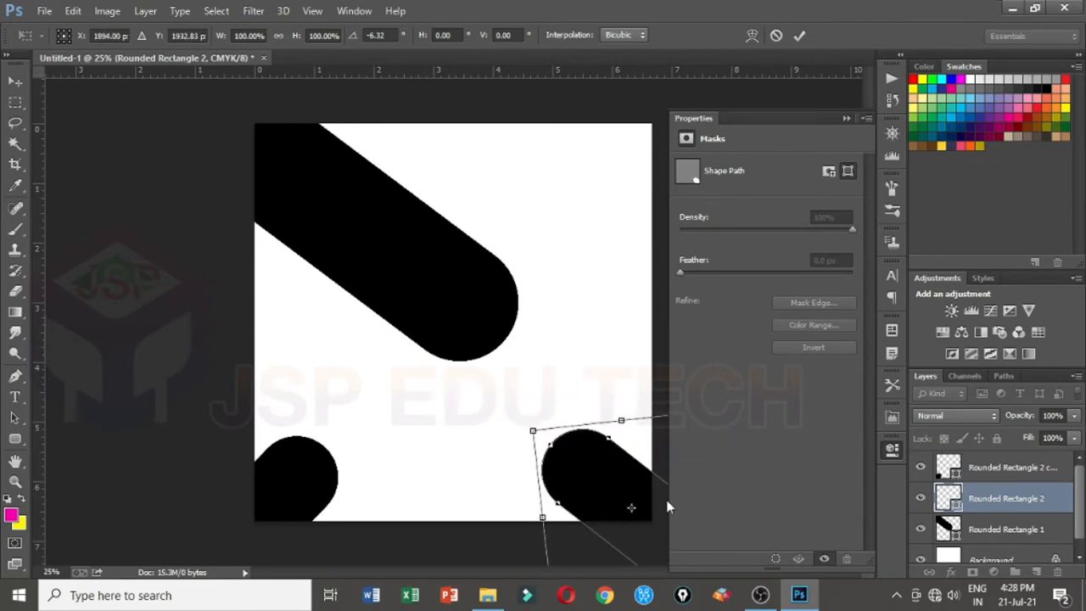
pyautogui.hotkey('shift', 'Up')
pyautogui.hotkey('shift', 'Up')
pyautogui.hotkey('shift', 'Up')
pyautogui.hotkey('shift', 'Up')
pyautogui.hotkey('shift', 'Left')
pyautogui.hotkey('shift', 'Left')
pyautogui.hotkey('shift', 'Up')
pyautogui.press('Return')
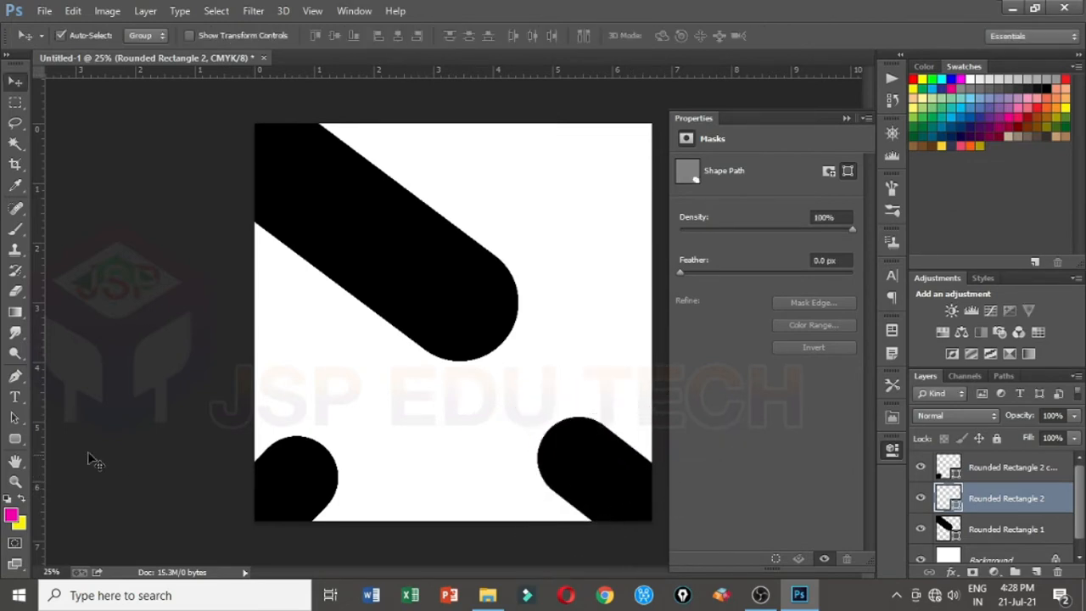
# Draw a black circle and place it between the large rounded rectangle and the lower-left shape
pyautogui.click(19, 441)
pyautogui.moveTo(305, 340); pyautogui.dragTo(332, 376)
pyautogui.press('v')
pyautogui.moveTo(316, 336); pyautogui.dragTo(398, 326)
pyautogui.hotkey('ctrl', 't')
pyautogui.press('Return')
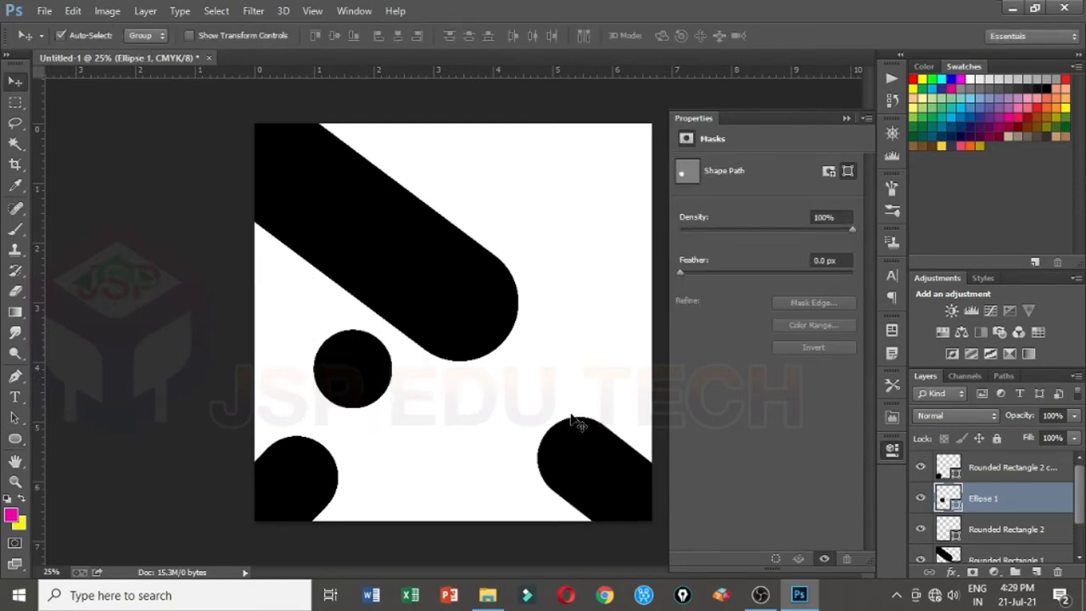
# Change the circle's fill to pale yellow #fff49b
pyautogui.doubleClick(955, 506)
pyautogui.click(761, 281)
pyautogui.click(790, 229)
pyautogui.click(894, 222)
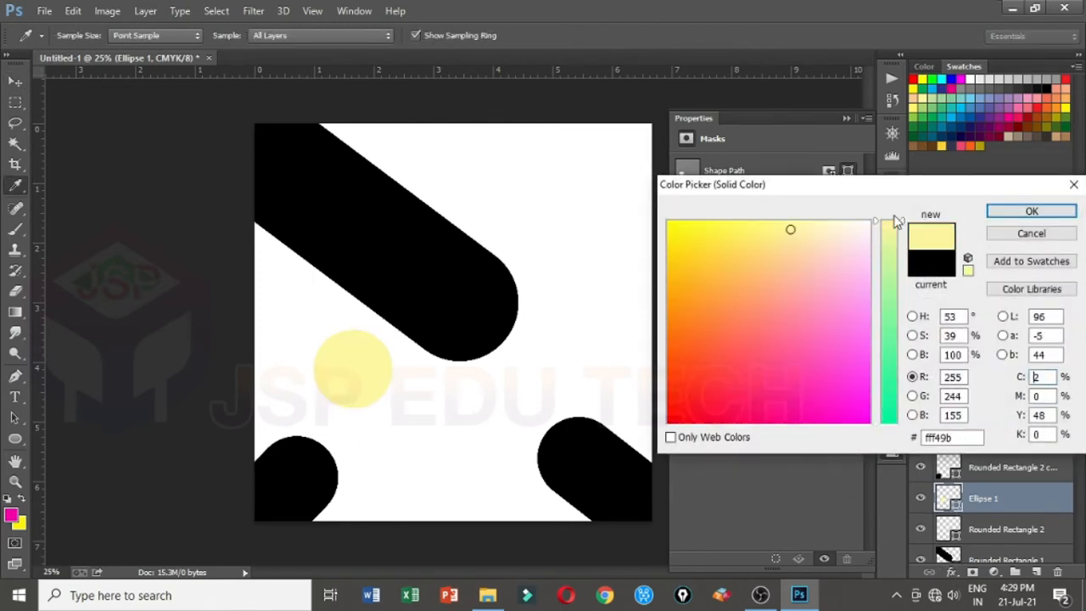
pyautogui.press('Return')
# Add a 10 px black stroke positioned inside to the circle
pyautogui.click(950, 573)
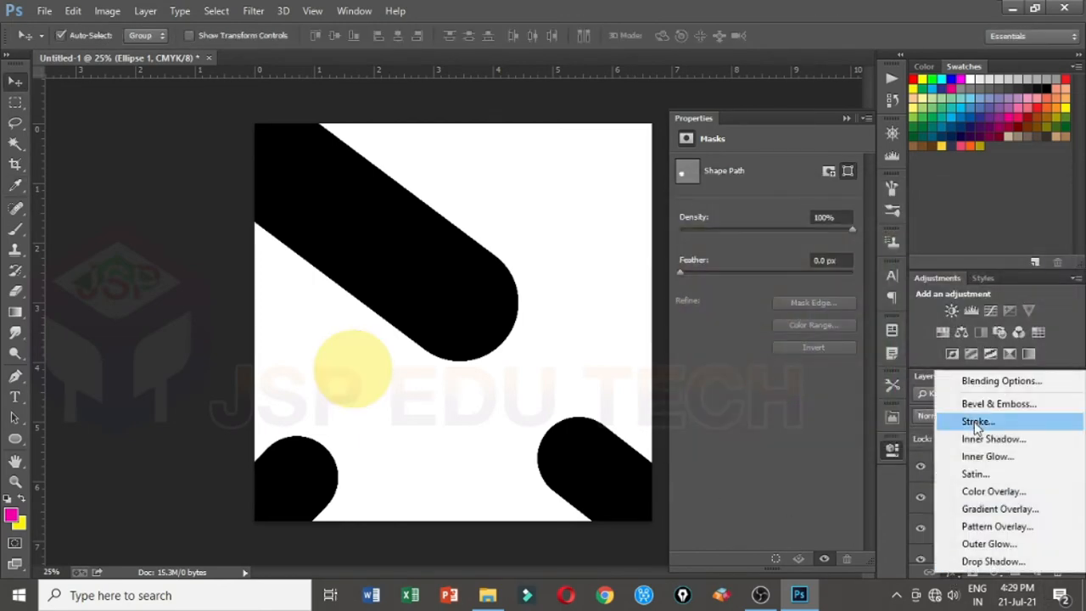
pyautogui.click(976, 421)
pyautogui.click(700, 428)
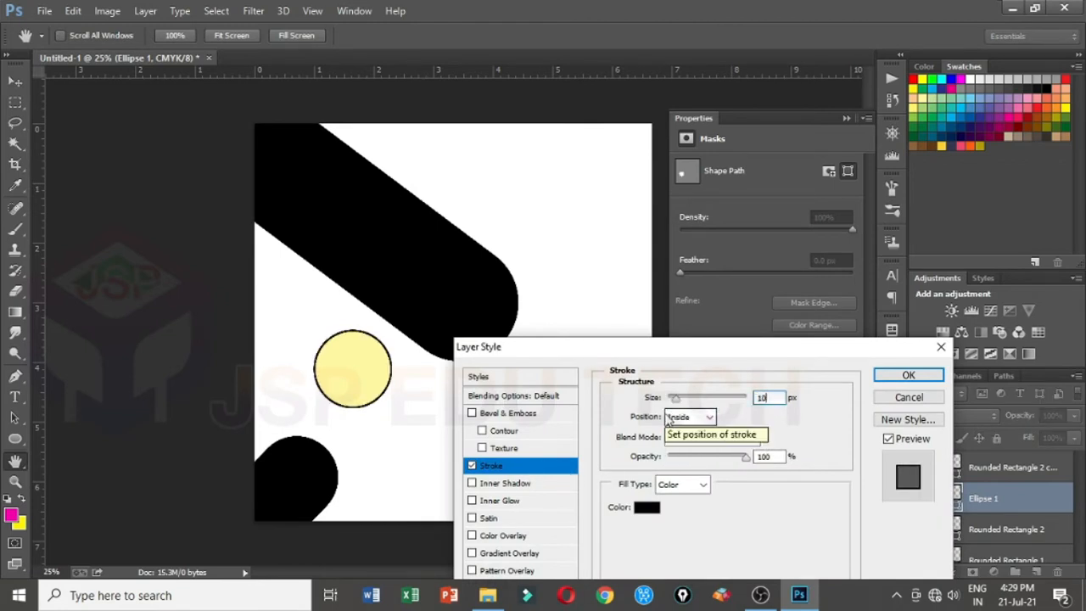
pyautogui.press('Return')
# Fill the large rounded rectangle with the pale yellow sampled from the circle
pyautogui.scroll(-1, 993, 526)
pyautogui.click(948, 550)
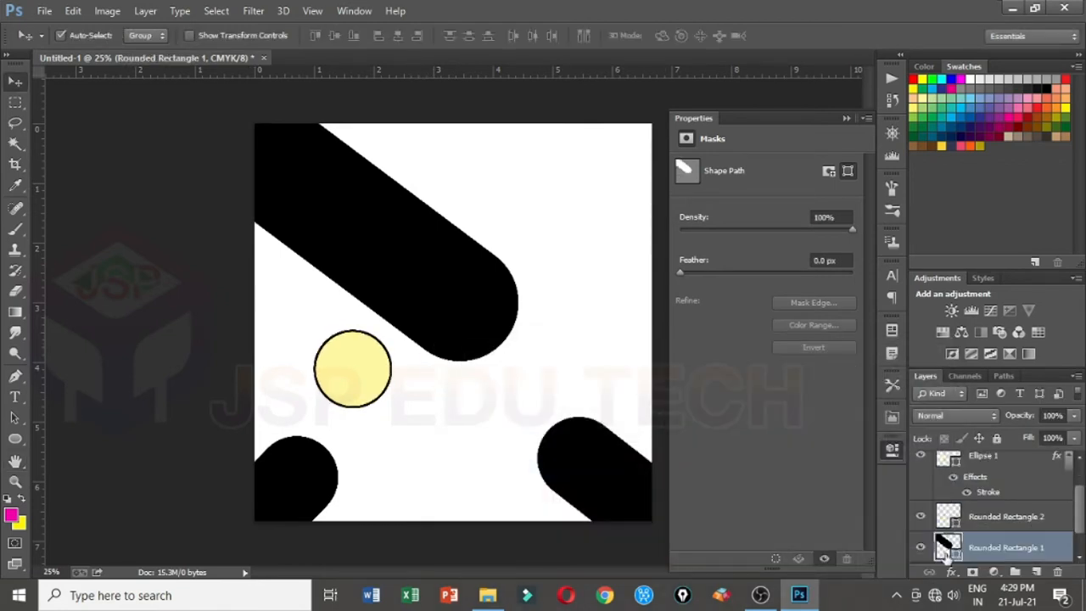
pyautogui.doubleClick(956, 554)
pyautogui.click(335, 368)
pyautogui.press('Return')
# Fill the two smaller rounded rectangles in the lower corners with the same sampled pale yellow
pyautogui.scroll(-1, 978, 517)
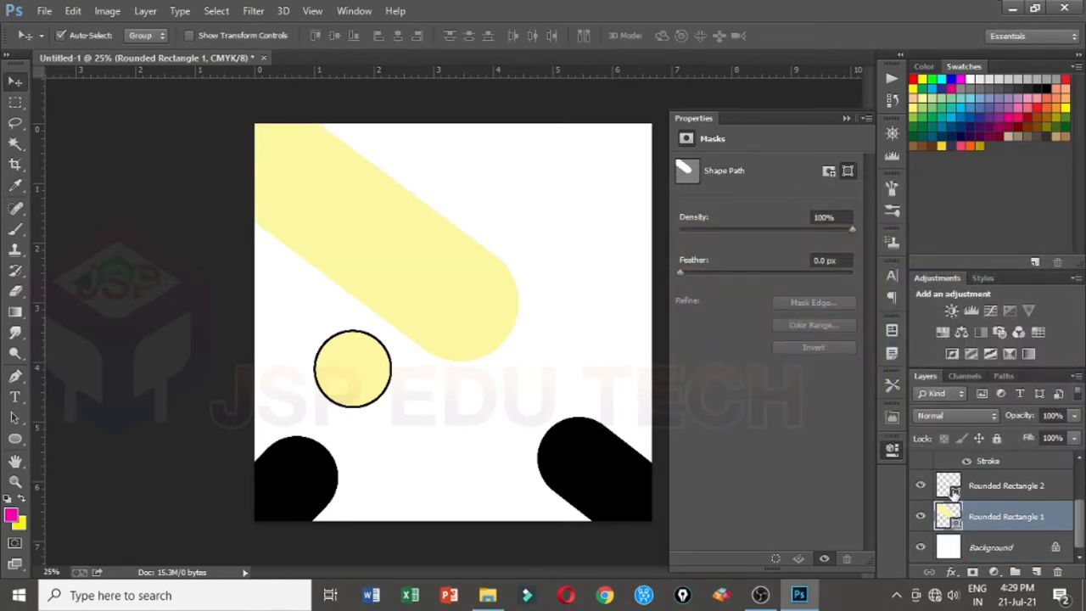
pyautogui.doubleClick(953, 494)
pyautogui.click(484, 312)
pyautogui.press('Return')
pyautogui.click(323, 451)
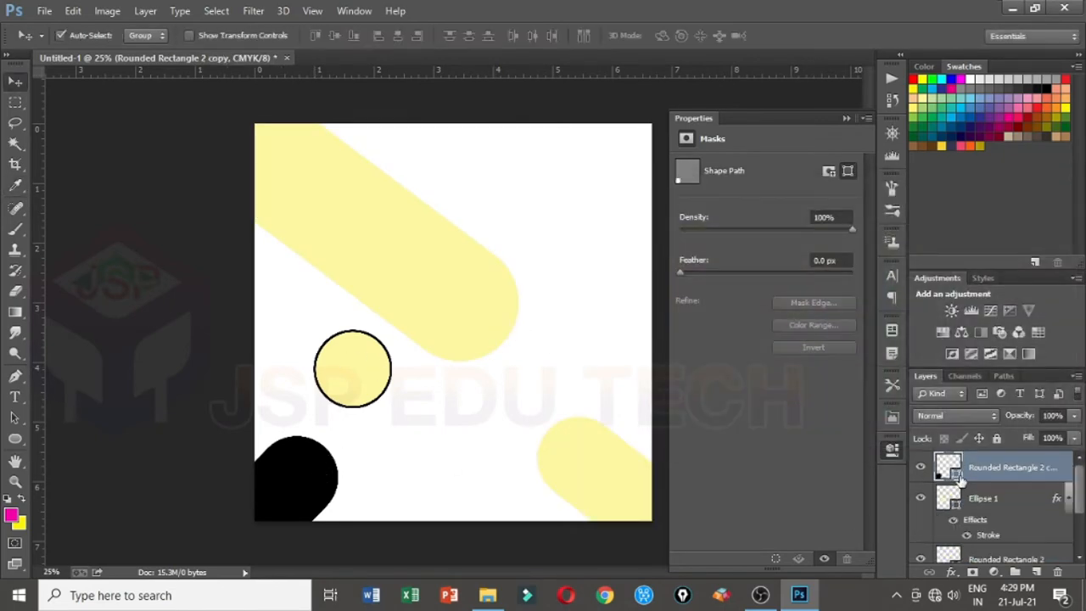
pyautogui.doubleClick(956, 475)
pyautogui.click(619, 485)
pyautogui.press('Return')
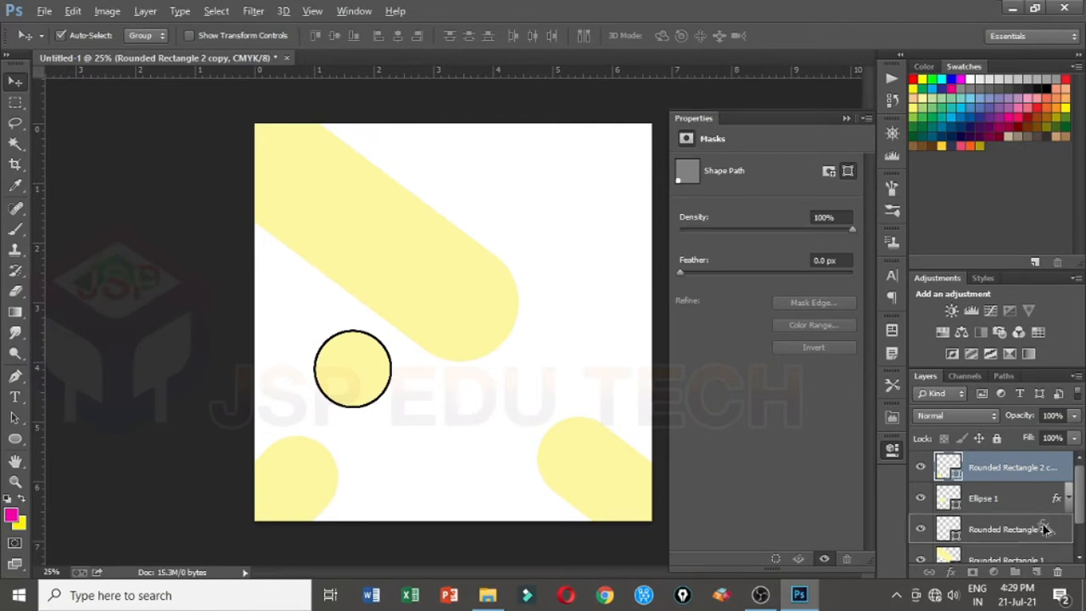
# Copy the circle's stroke effect onto all three rounded rectangle layers and deselect the layers
pyautogui.moveTo(1045, 530); pyautogui.dragTo(1052, 469)
pyautogui.scroll(-1, 1054, 529)
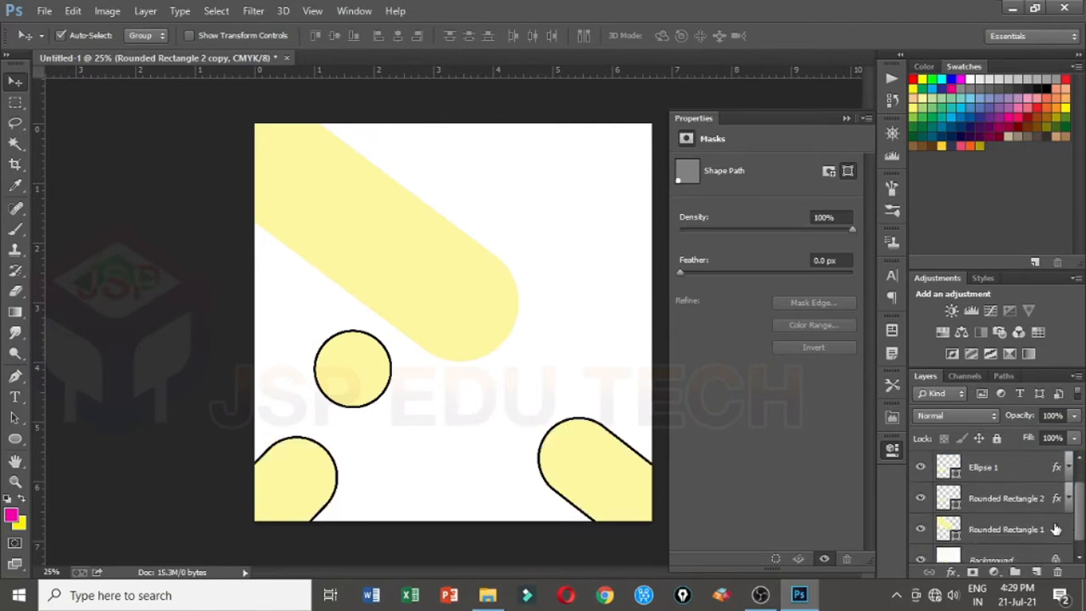
pyautogui.moveTo(1067, 527); pyautogui.dragTo(1067, 528)
pyautogui.click(662, 469)
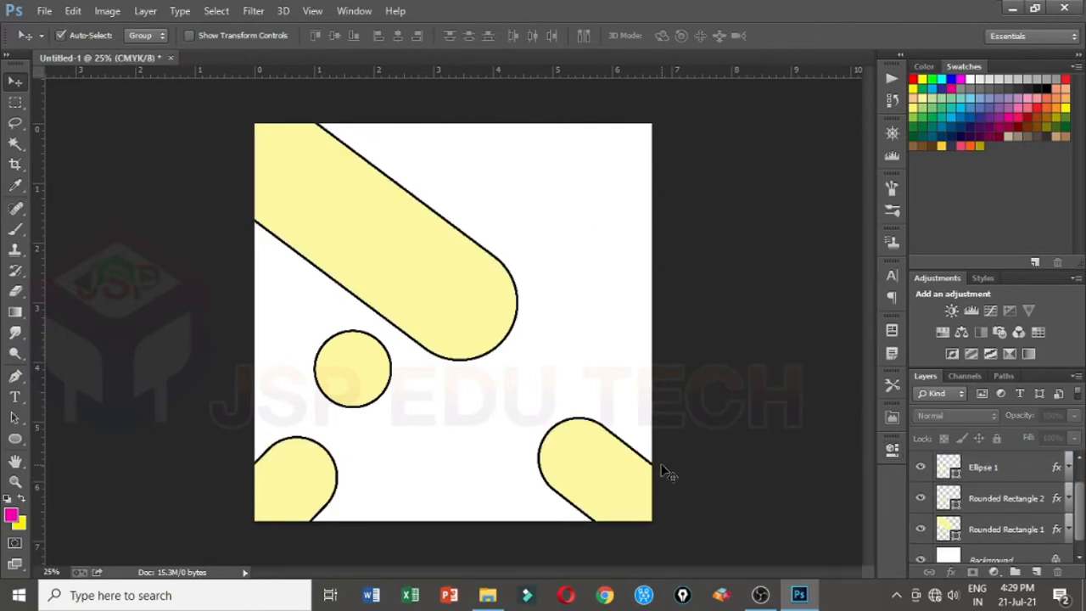
# Draw a small black triangle with the Polygon tool in the blank upper-right area of the canvas
pyautogui.click(17, 441)
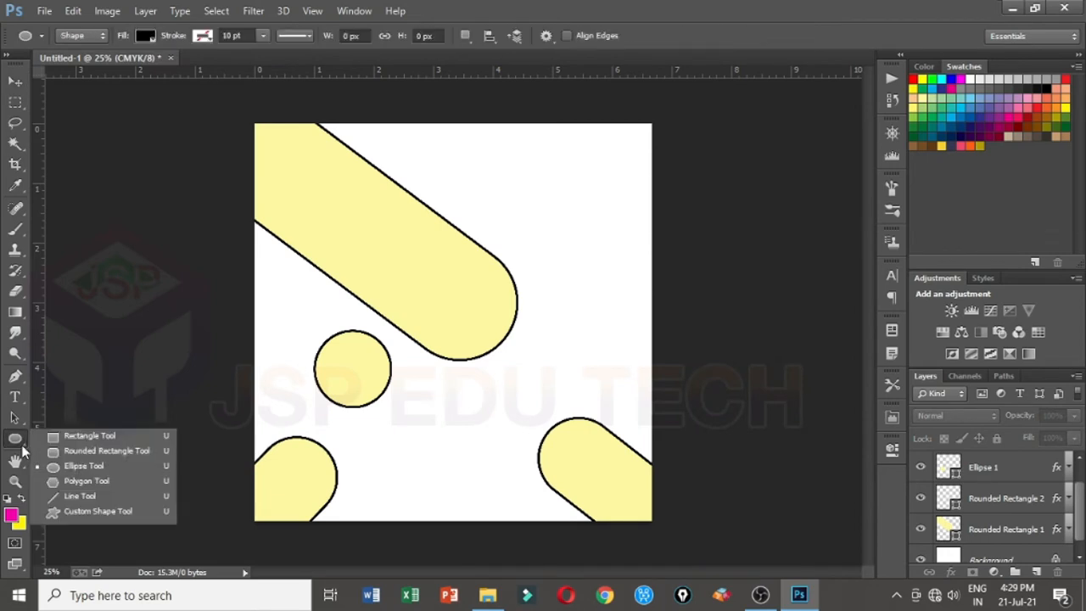
pyautogui.click(84, 481)
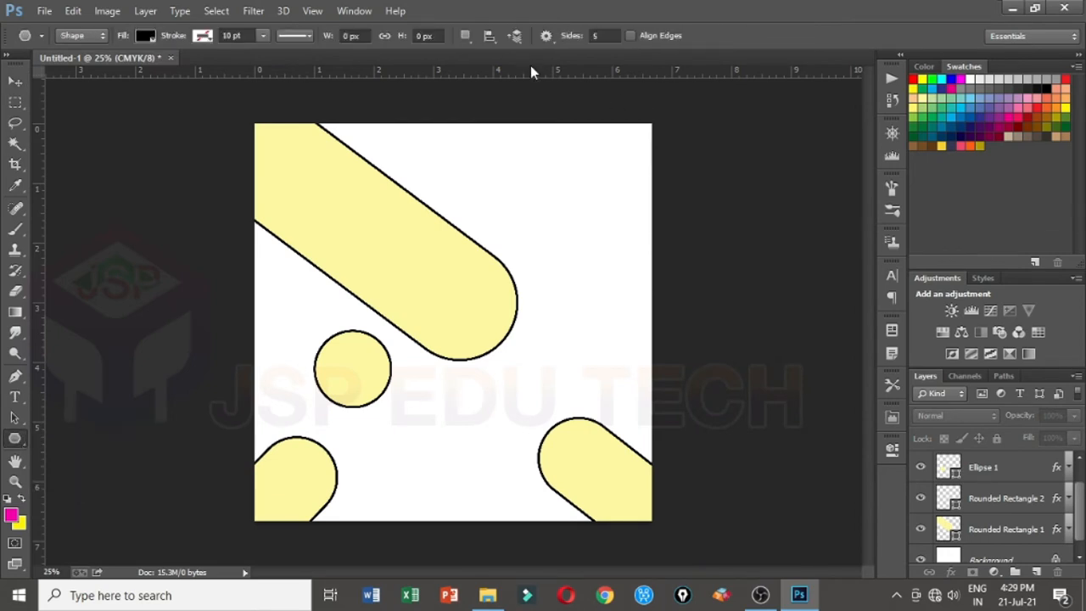
pyautogui.moveTo(497, 162); pyautogui.dragTo(548, 235)
pyautogui.press('v')
# Fill the triangle with the pale yellow #fef59e sampled from the large rounded rectangle
pyautogui.doubleClick(957, 481)
pyautogui.click(431, 261)
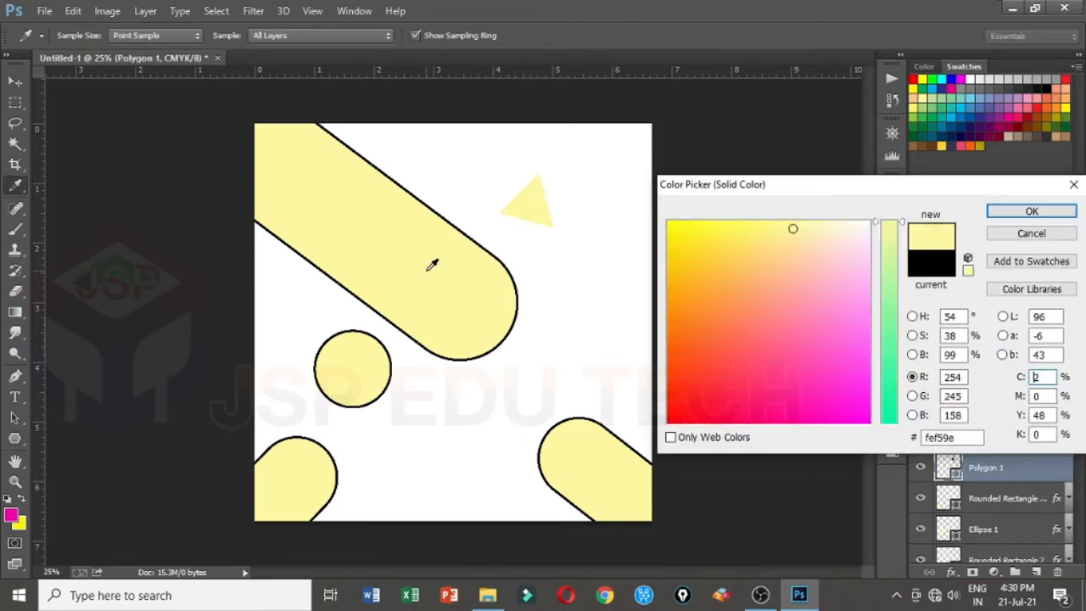
pyautogui.press('Return')
# Add a stroke in color #030303 to the triangle
pyautogui.click(950, 572)
pyautogui.click(976, 428)
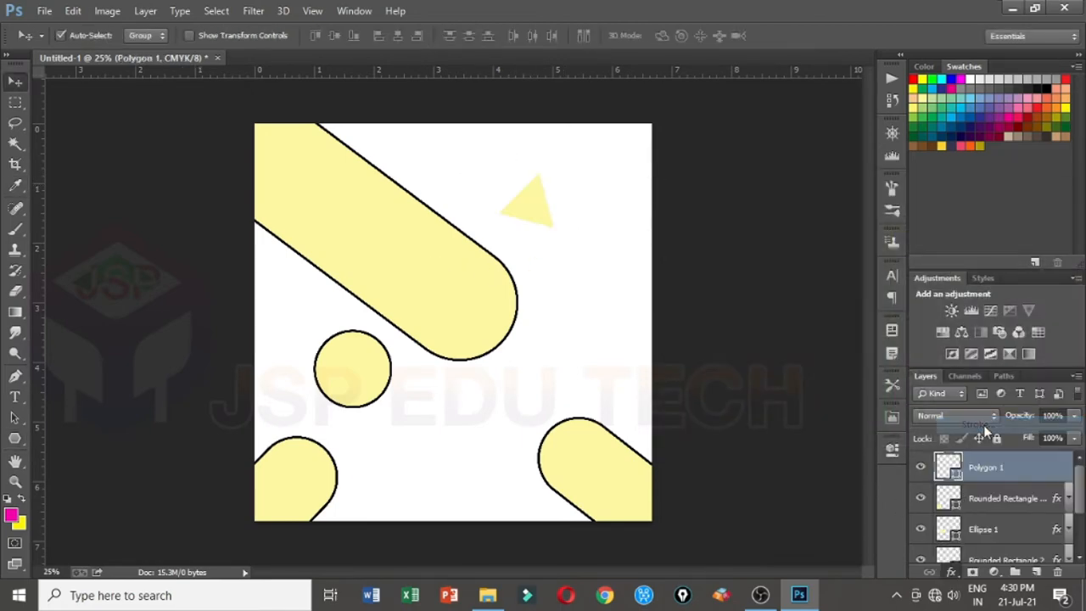
pyautogui.click(646, 507)
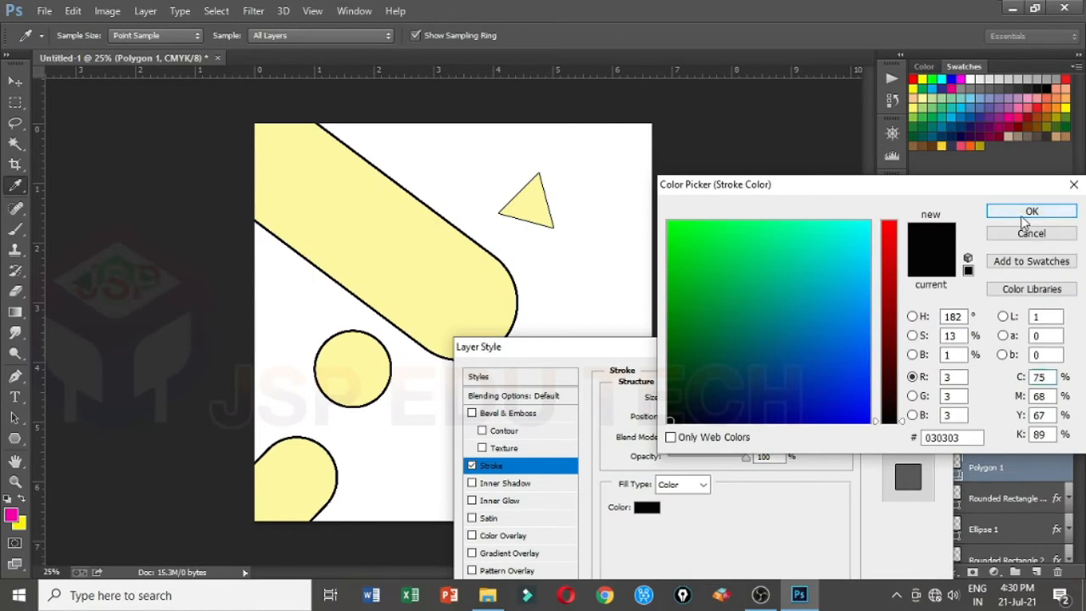
pyautogui.click(1021, 216)
pyautogui.press('Return')
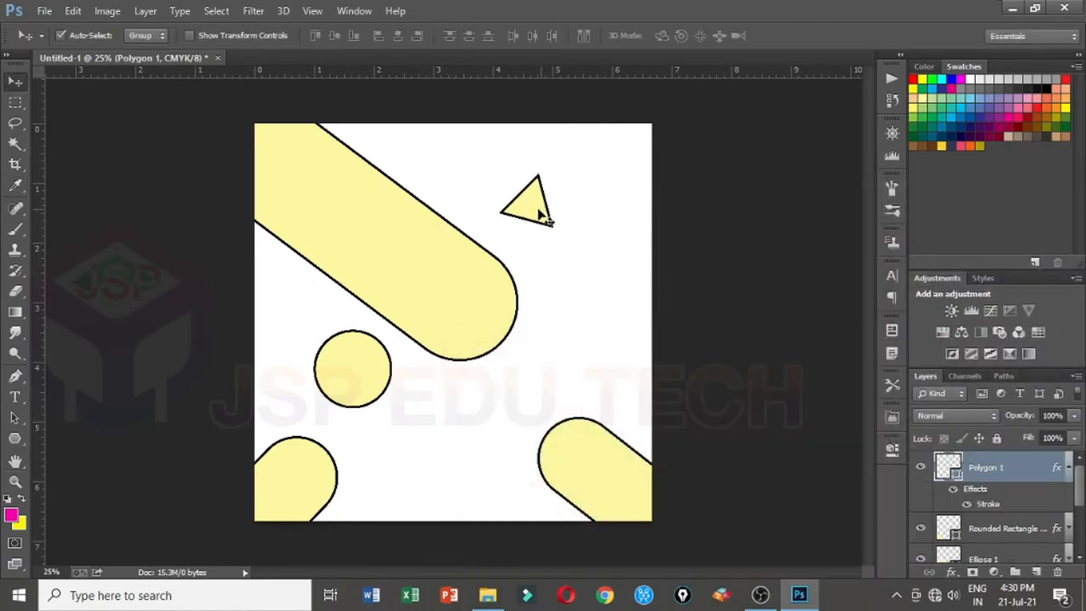
# Shift the triangle right and duplicate it onto the large bar's rounded end, beside the circle and near the canvas's bottom center
pyautogui.moveTo(539, 210); pyautogui.dragTo(573, 210)
pyautogui.scroll(2, 575, 210)
pyautogui.moveTo(571, 263); pyautogui.dragTo(528, 399)
pyautogui.scroll(-2, 528, 399)
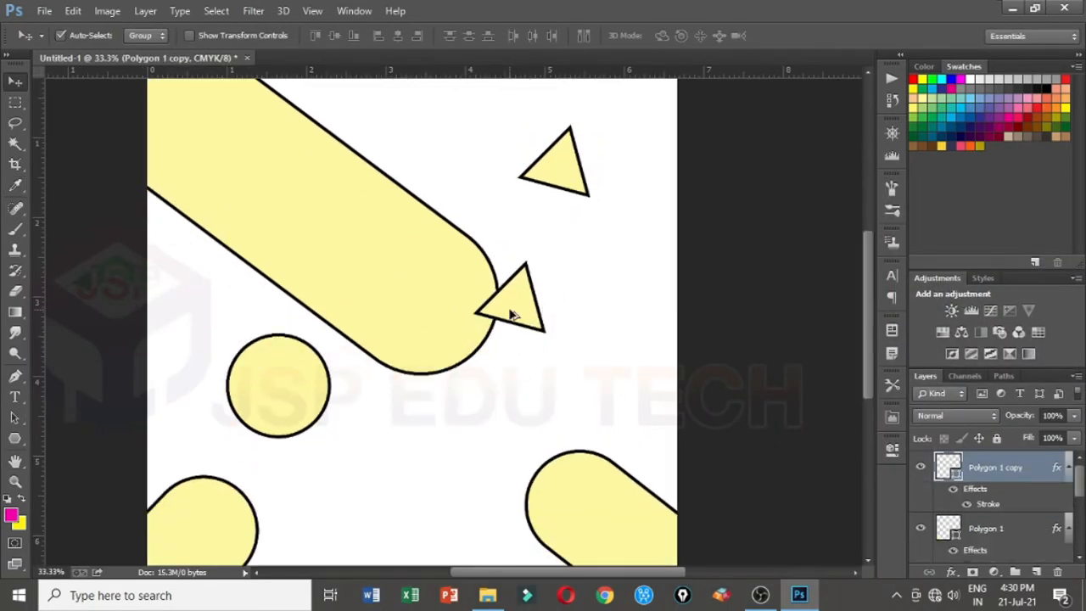
pyautogui.moveTo(512, 315); pyautogui.dragTo(213, 367)
pyautogui.moveTo(213, 367); pyautogui.dragTo(393, 549)
# Move the original triangle toward the canvas's upper-right corner and scale it down slightly
pyautogui.scroll(2, 616, 261)
pyautogui.moveTo(570, 222); pyautogui.dragTo(624, 176)
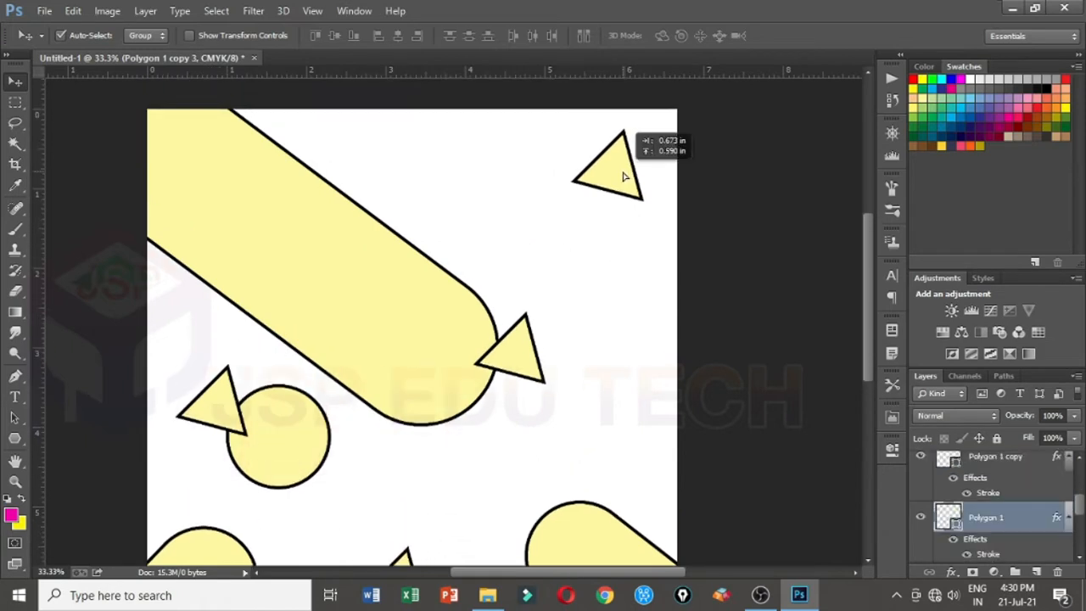
pyautogui.hotkey('ctrl', 't')
pyautogui.moveTo(642, 122); pyautogui.dragTo(656, 144)
pyautogui.press('Return')
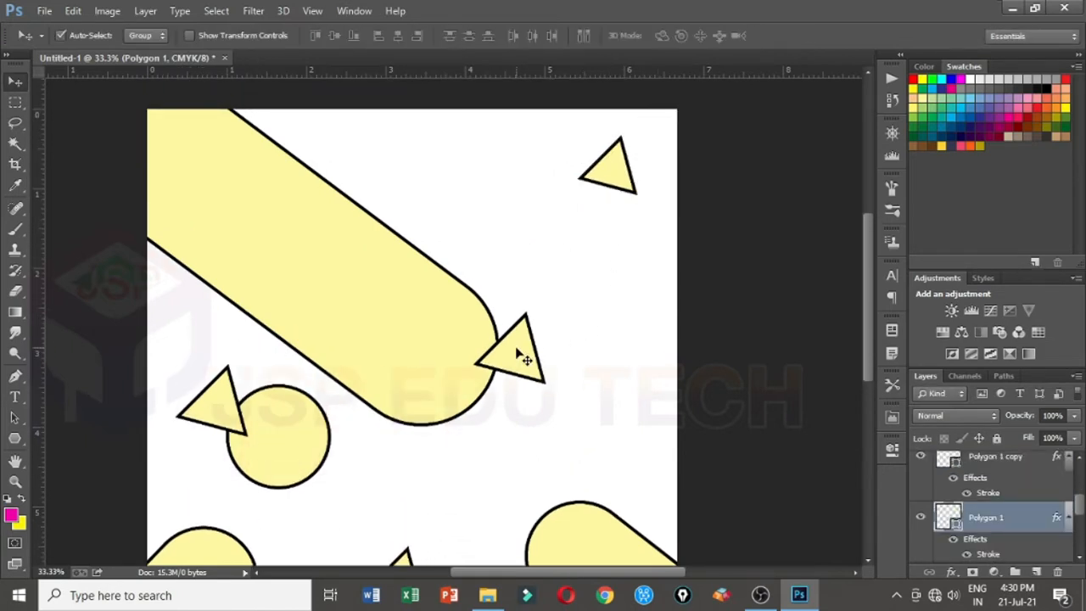
# Scale the triangle at the large bar's rounded end to about 64.85% and rotate it about 31.9°
pyautogui.click(523, 358)
pyautogui.hotkey('ctrl', 't')
pyautogui.moveTo(553, 320)
pyautogui.mouseDown()
pyautogui.moveTo(539, 324)
pyautogui.moveTo(562, 340)
pyautogui.mouseUp()
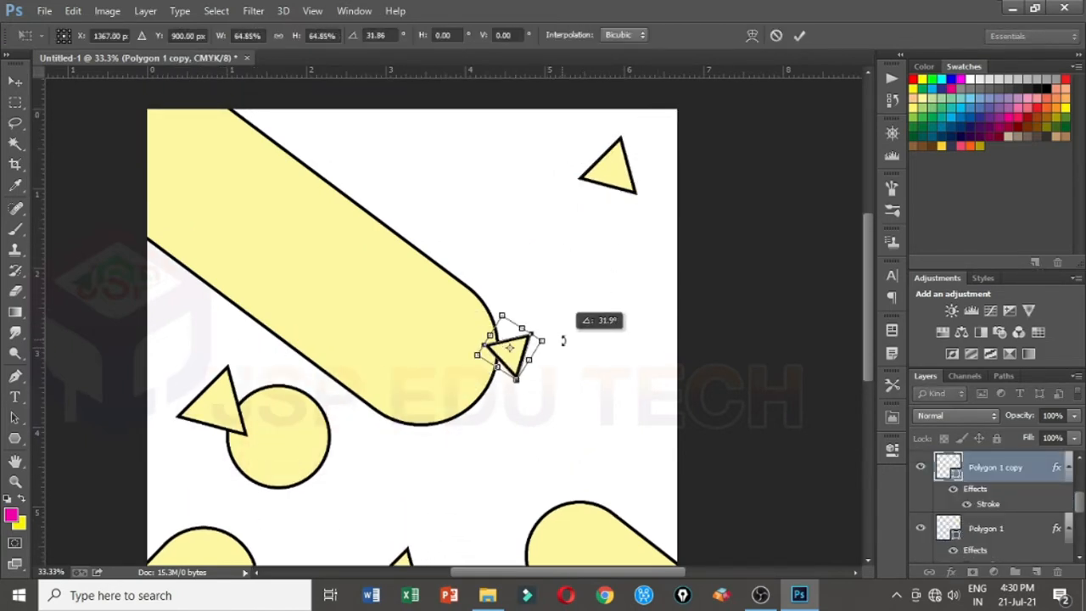
pyautogui.press('Return')
# Send the small rotated triangle backward until its layer lies beneath the large rounded rectangle
pyautogui.hotkey('ctrl', '[')
pyautogui.hotkey('ctrl', '[')
pyautogui.hotkey('ctrl', '[')
pyautogui.hotkey('ctrl', '[')
pyautogui.hotkey('ctrl', '[')
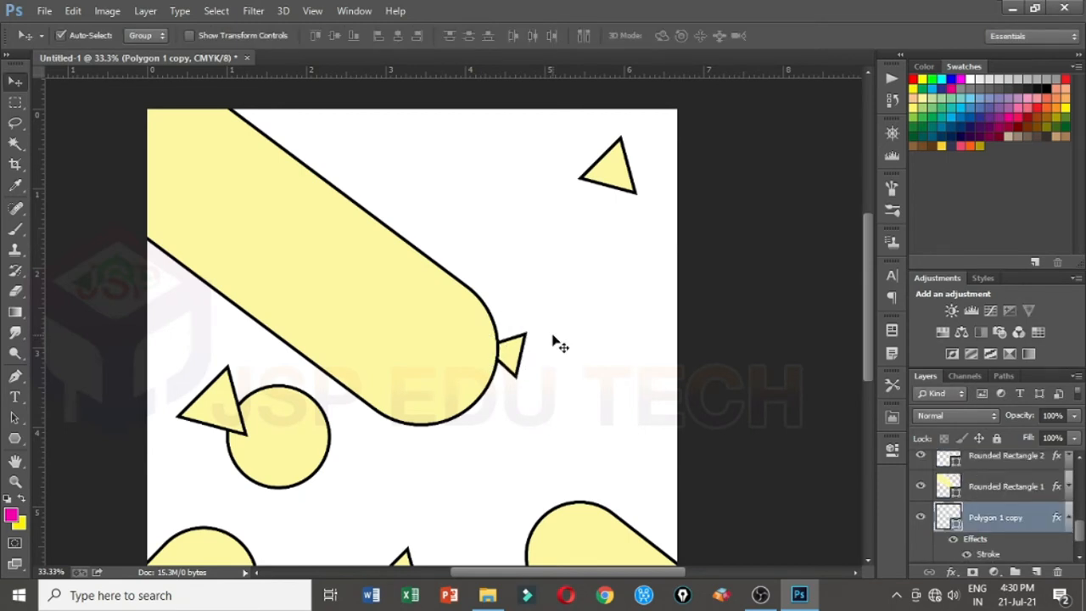
# Nudge the triangle beside the circle upward, the bottom triangle down and right, and the bar-end triangle slightly outward
pyautogui.hotkey('ctrl', '-')
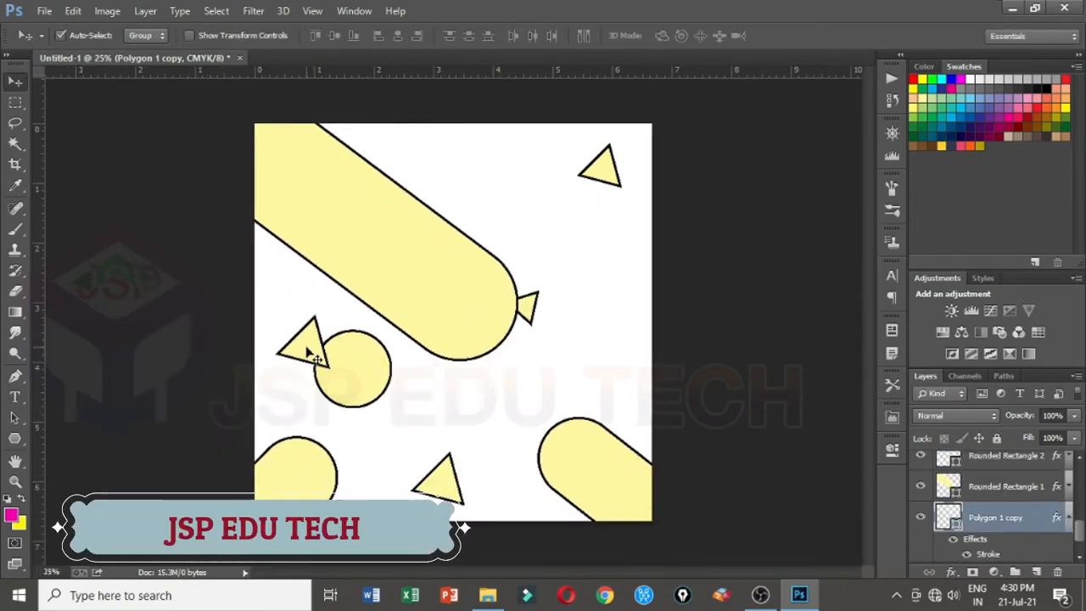
pyautogui.moveTo(307, 349); pyautogui.dragTo(305, 325)
pyautogui.moveTo(446, 482); pyautogui.dragTo(469, 496)
pyautogui.moveTo(532, 316); pyautogui.dragTo(537, 321)
pyautogui.click(572, 342)
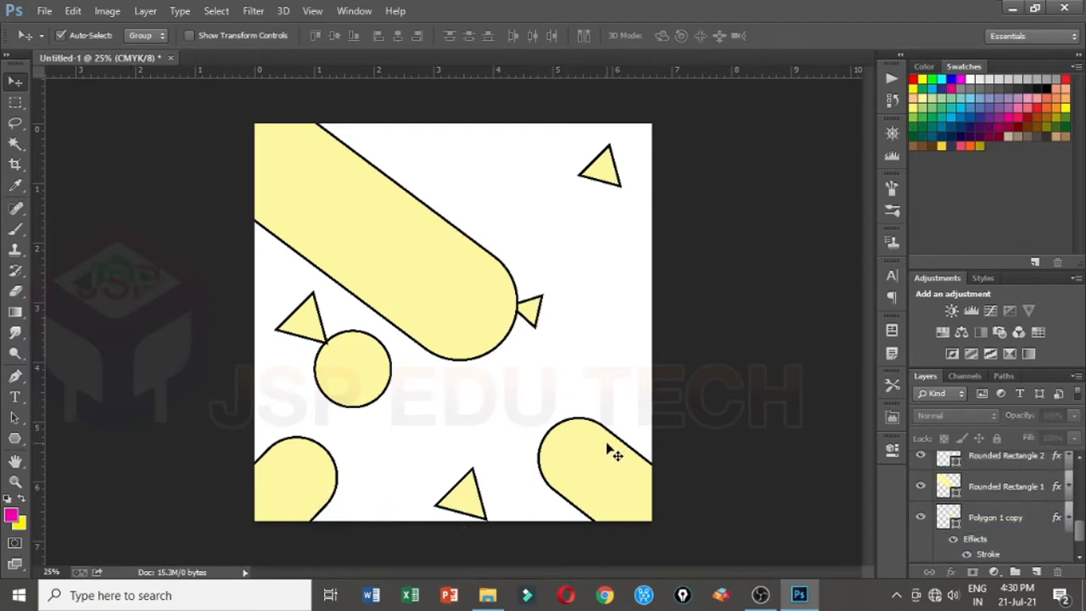
pyautogui.click(761, 596)
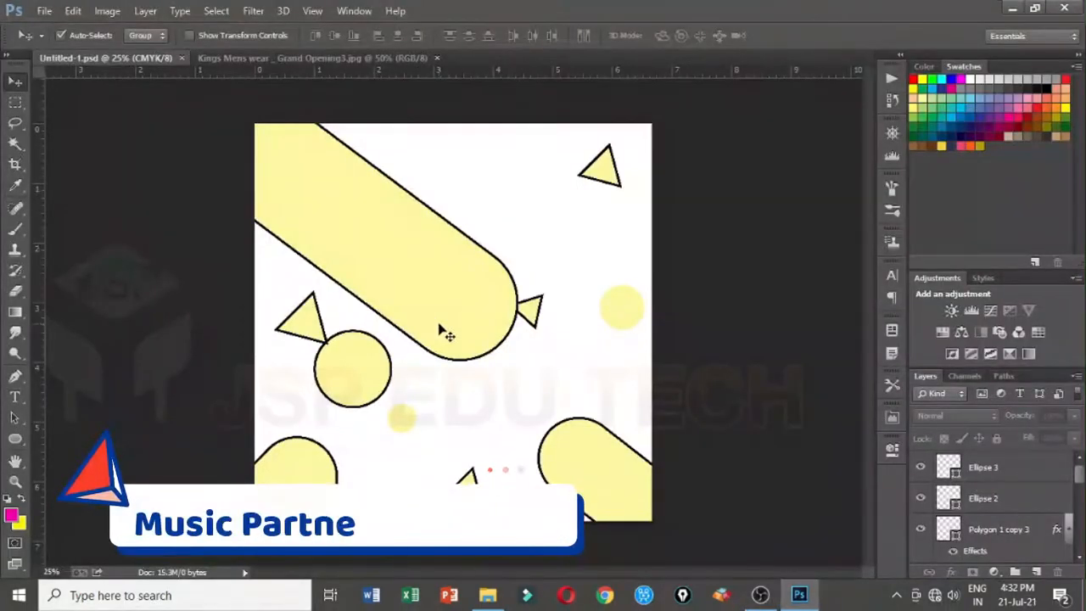
# Recolor the plain circle near the canvas's right edge to pinkish red #ea0363
pyautogui.doubleClick(619, 307)
pyautogui.click(716, 399)
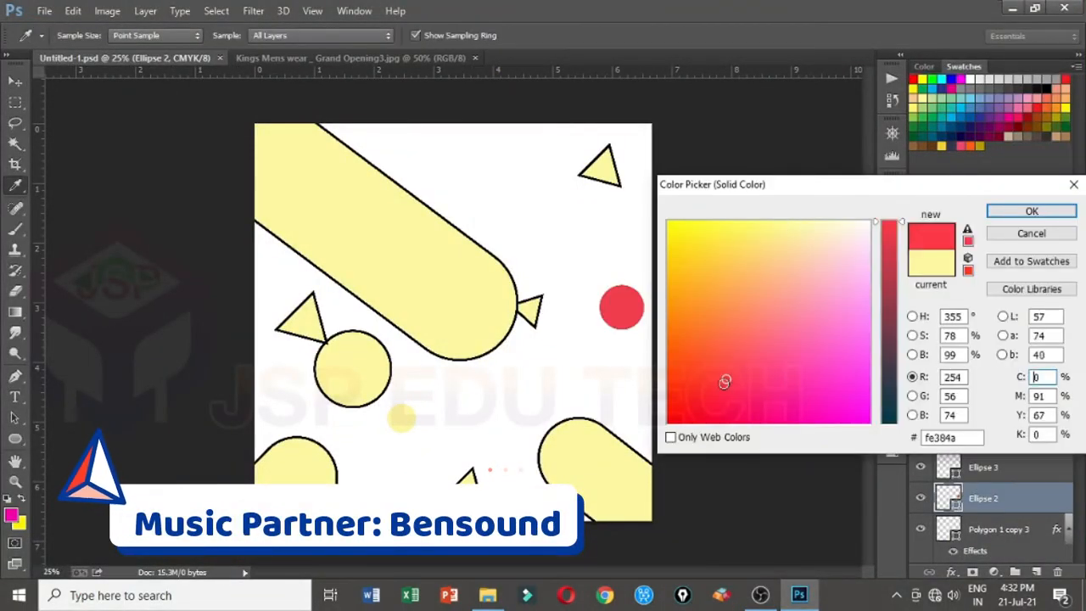
pyautogui.click(891, 275)
pyautogui.click(745, 421)
pyautogui.click(889, 238)
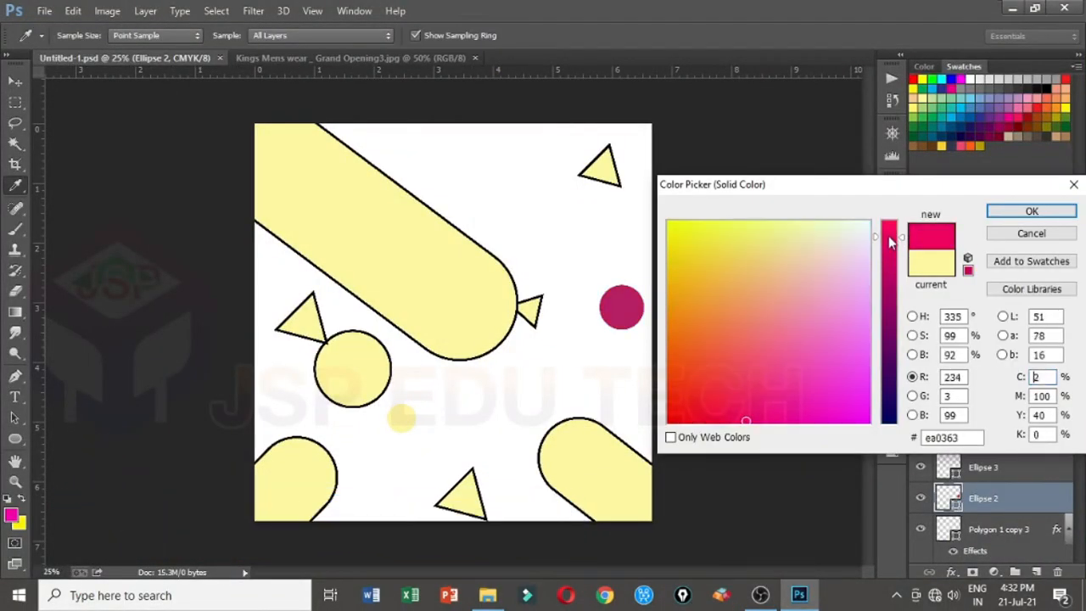
pyautogui.click(1031, 211)
pyautogui.press('v')
# Recolor the small plain circle below the outlined circle to magenta-purple #b01973
pyautogui.click(399, 414)
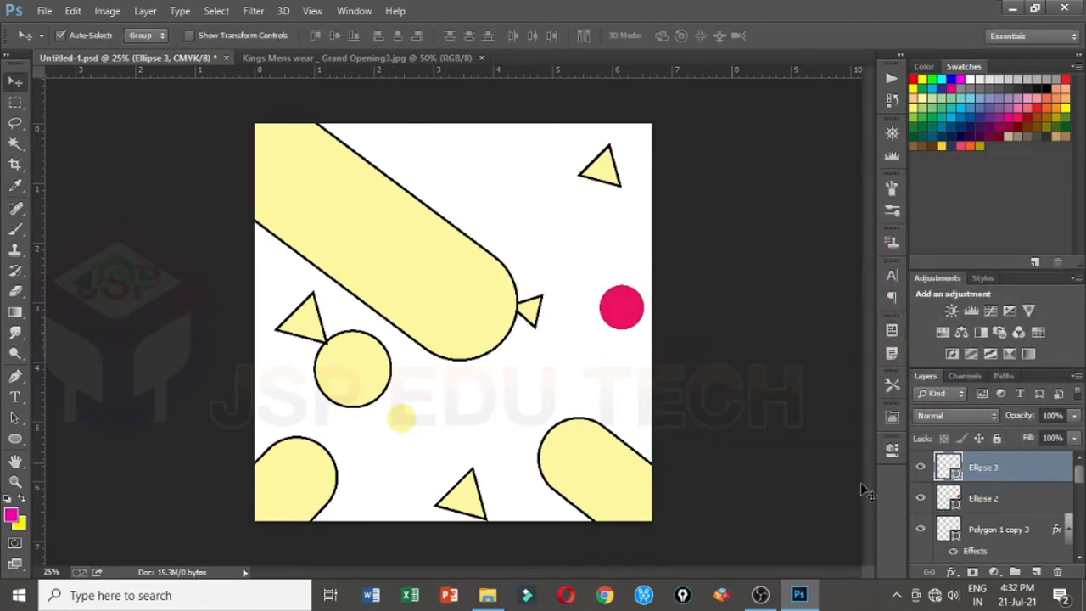
pyautogui.doubleClick(955, 472)
pyautogui.click(898, 351)
pyautogui.click(751, 389)
pyautogui.click(888, 295)
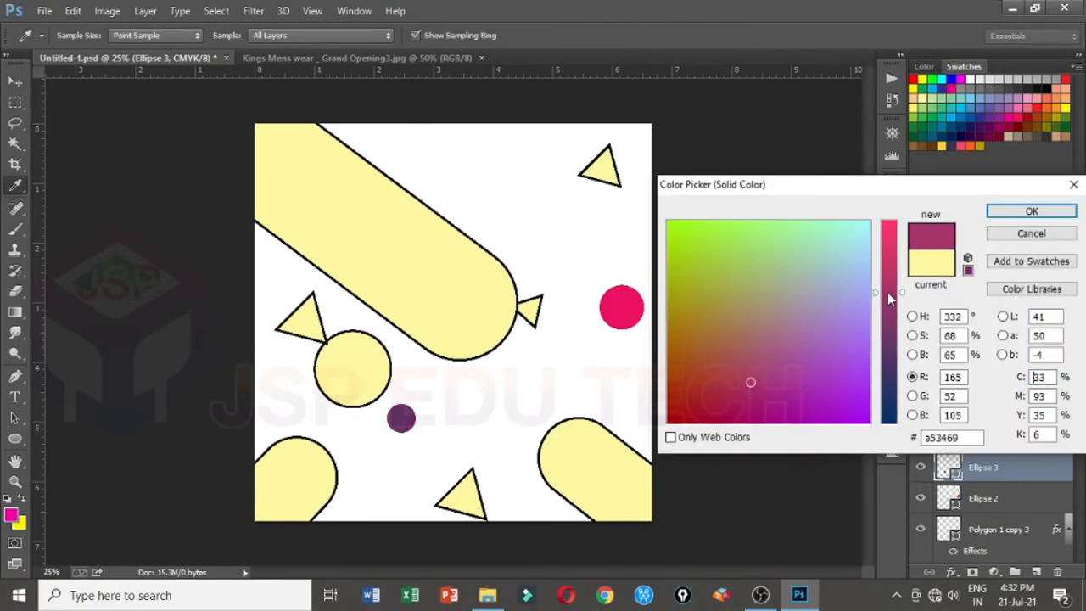
pyautogui.click(758, 404)
pyautogui.click(889, 356)
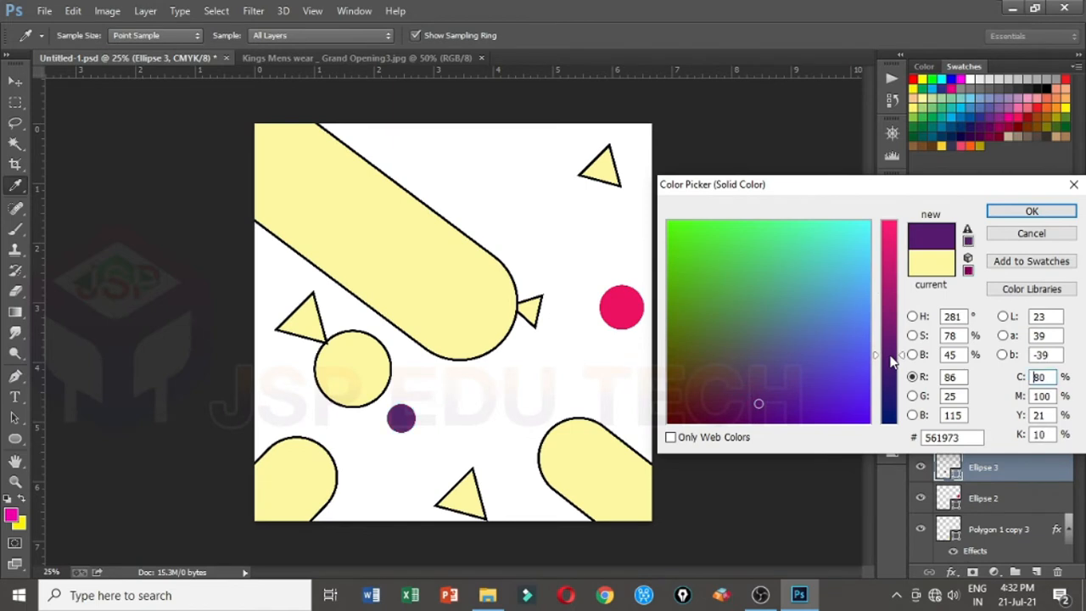
pyautogui.moveTo(890, 361); pyautogui.dragTo(888, 283)
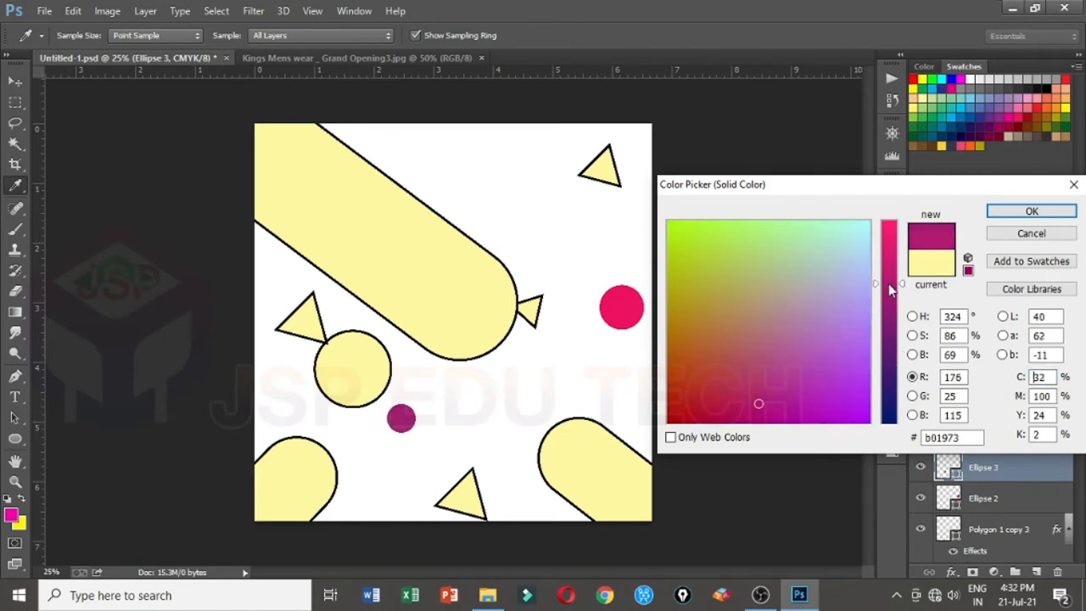
pyautogui.press('Return')
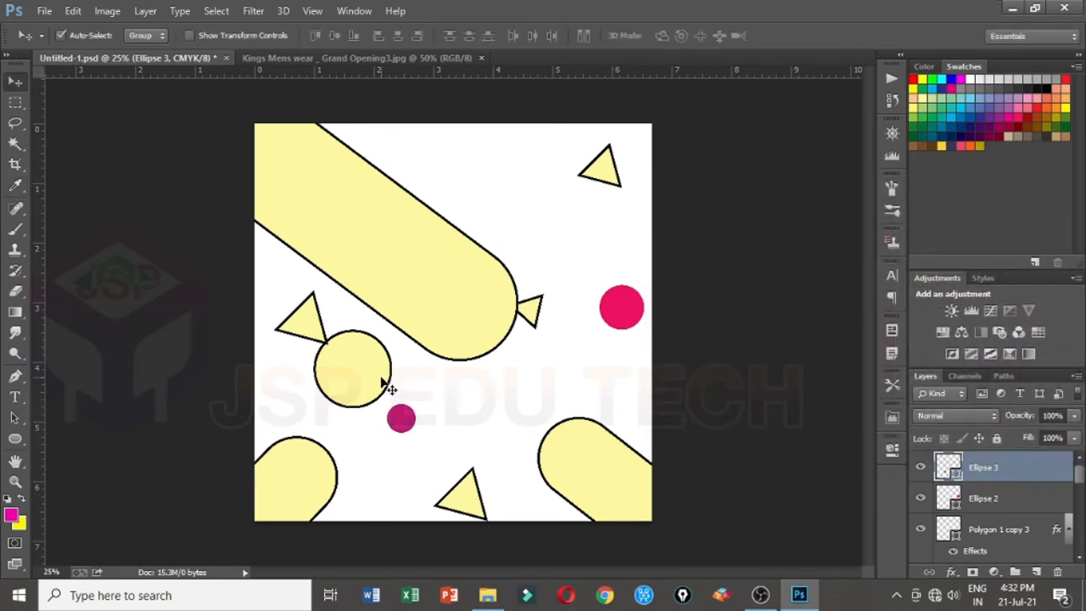
# Move the outlined circle onto the large bar's lower edge and scale its neighboring triangle to about 70% width and 88% height
pyautogui.moveTo(386, 386); pyautogui.dragTo(432, 377)
pyautogui.moveTo(311, 340); pyautogui.dragTo(352, 360)
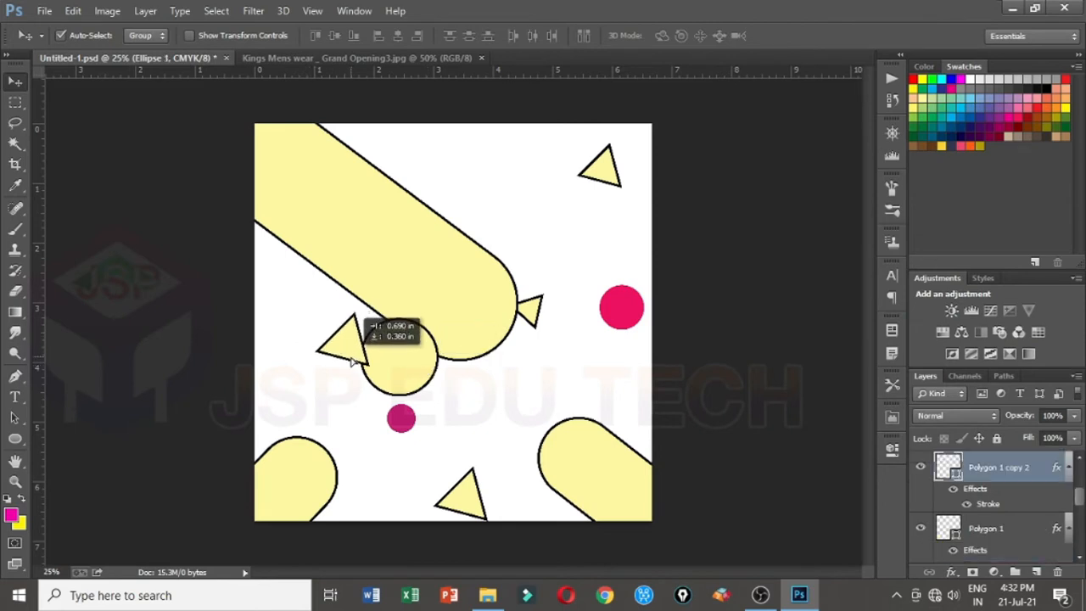
pyautogui.hotkey('ctrl', 't')
pyautogui.moveTo(371, 313); pyautogui.dragTo(360, 318)
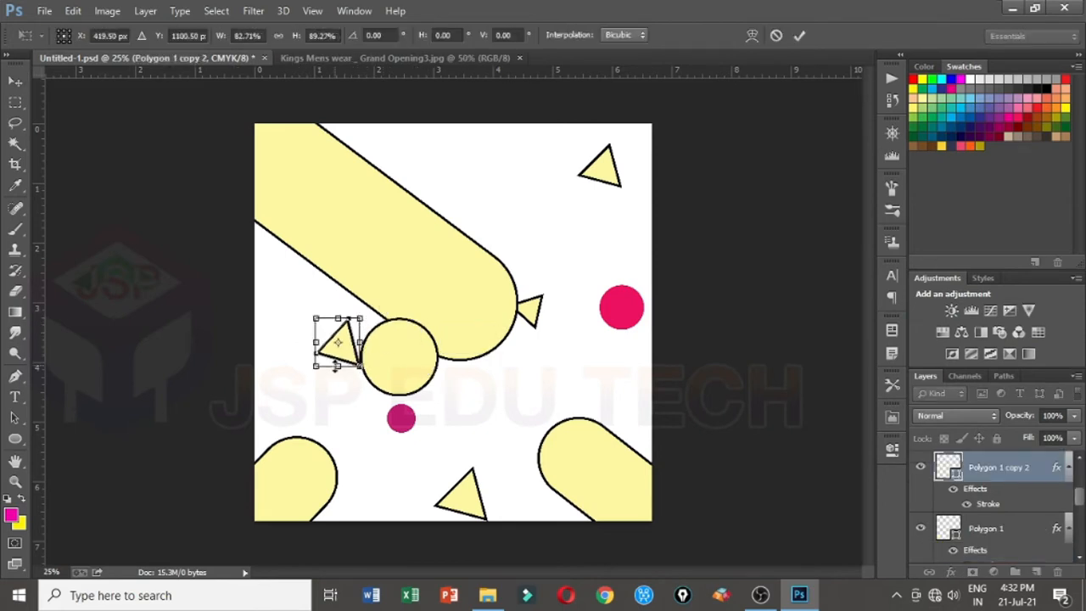
pyautogui.moveTo(338, 366); pyautogui.dragTo(336, 357)
pyautogui.moveTo(338, 319); pyautogui.dragTo(351, 357)
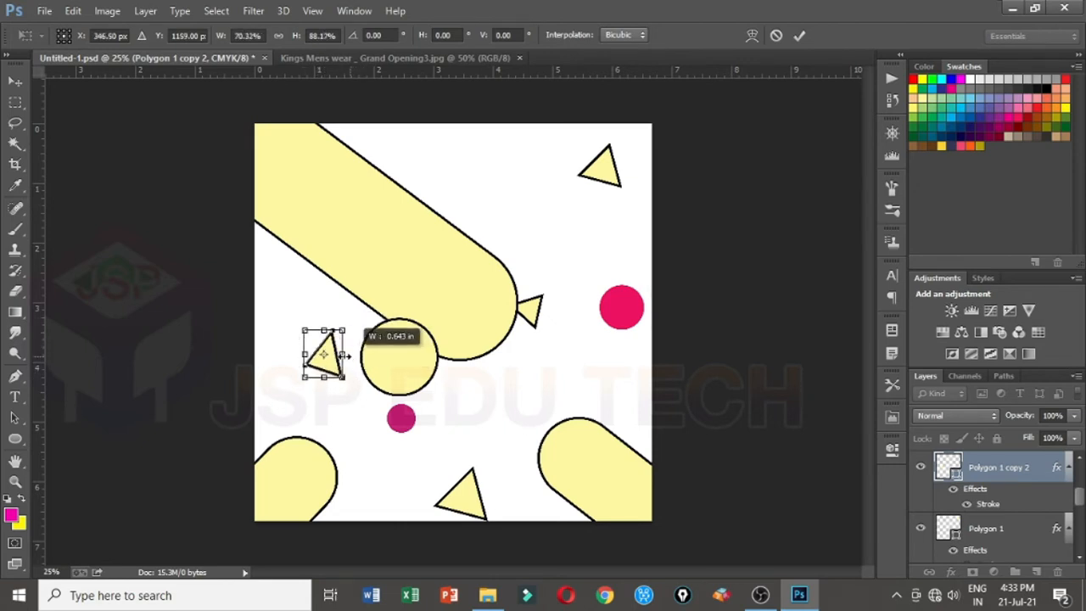
pyautogui.press('Return')
# Rotate the shrunken triangle and move it so that its narrow tip touches the outlined circle's left side
pyautogui.hotkey('ctrl', 't')
pyautogui.moveTo(360, 304); pyautogui.dragTo(411, 440)
pyautogui.moveTo(306, 366); pyautogui.dragTo(328, 356)
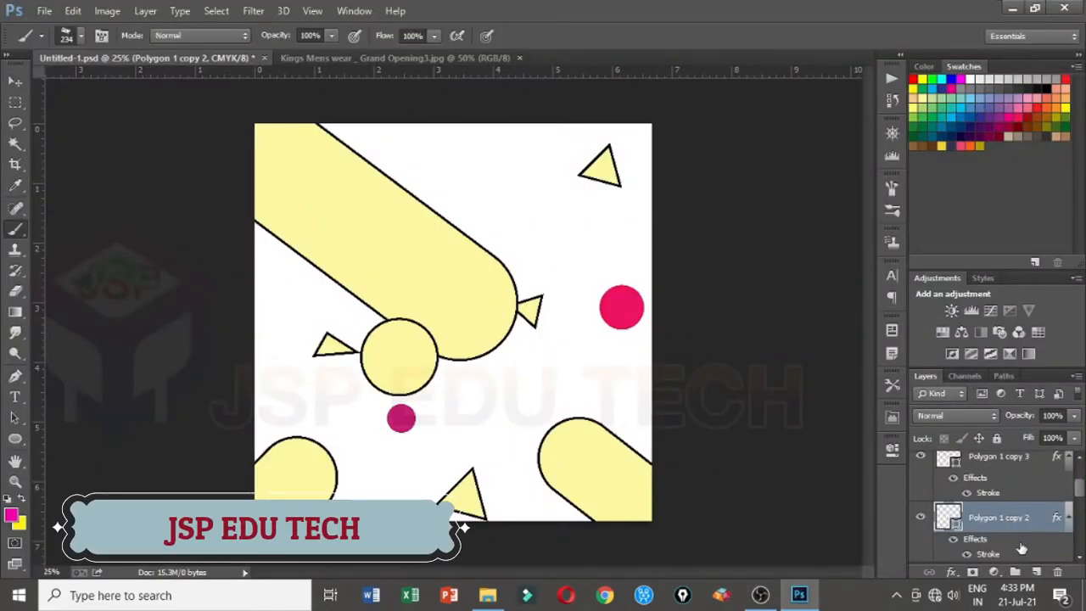
# Add a new layer above the rotated triangle's layer and choose the 1200 px diagonal-stripe brush
pyautogui.click(1068, 517)
pyautogui.click(1036, 571)
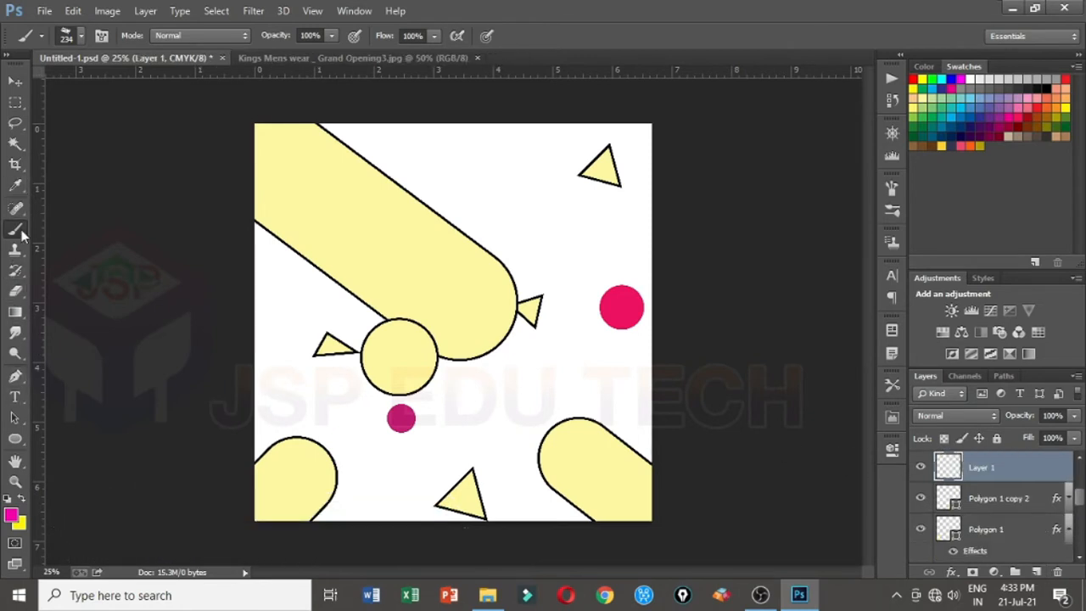
pyautogui.rightClick(458, 322)
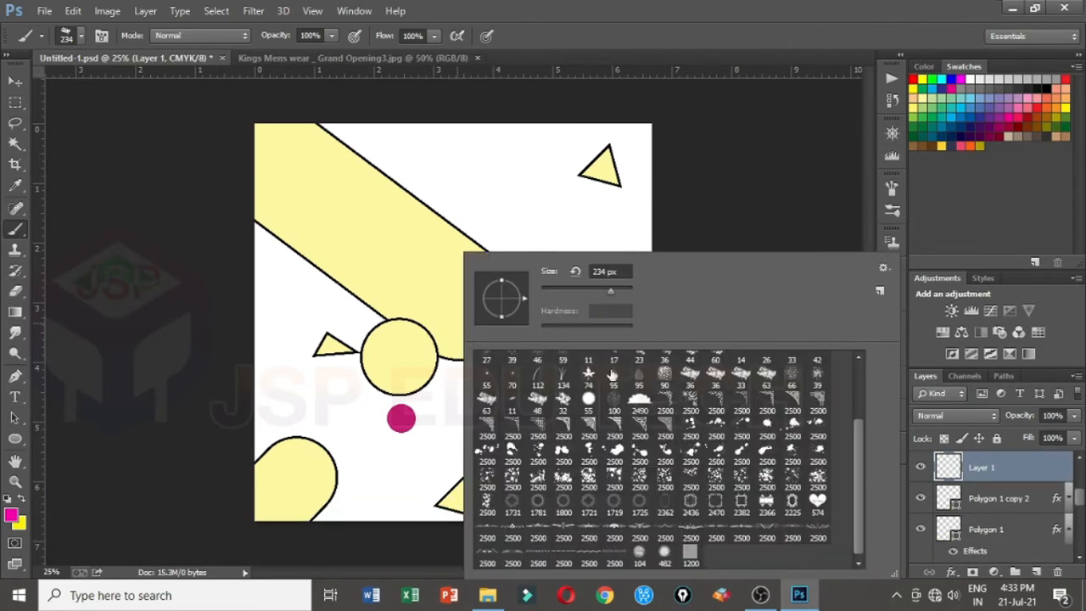
pyautogui.click(692, 553)
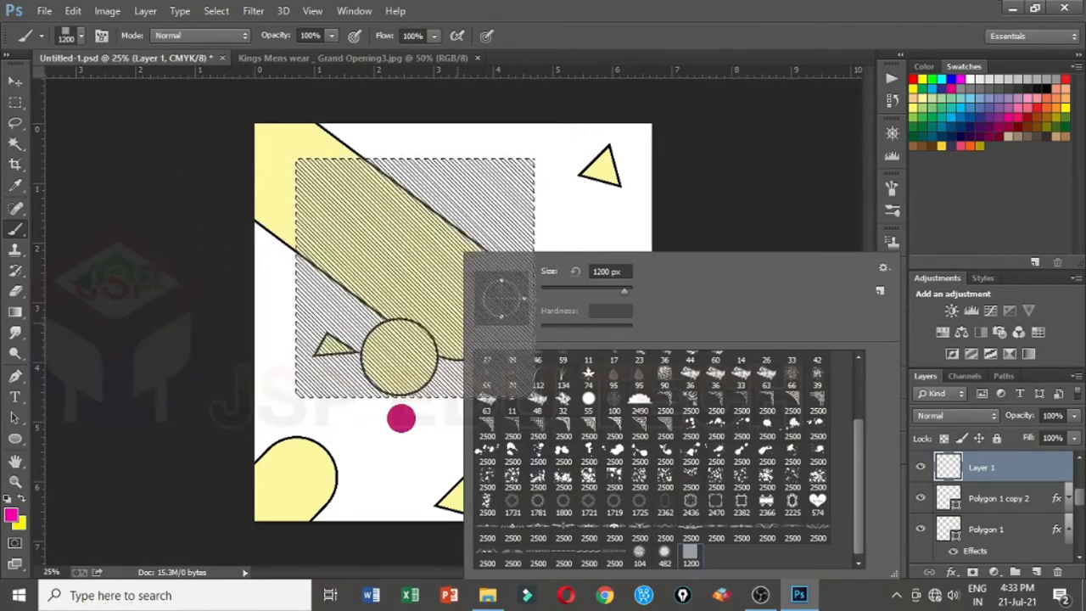
pyautogui.click(415, 287)
pyautogui.press('v')
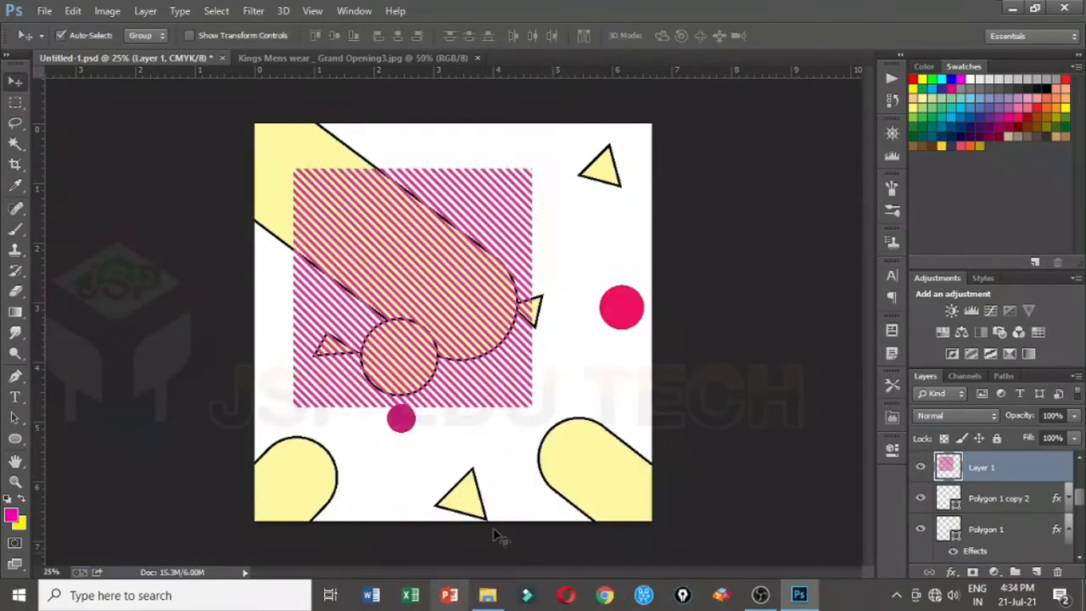
pyautogui.hotkey('ctrl', 'z')
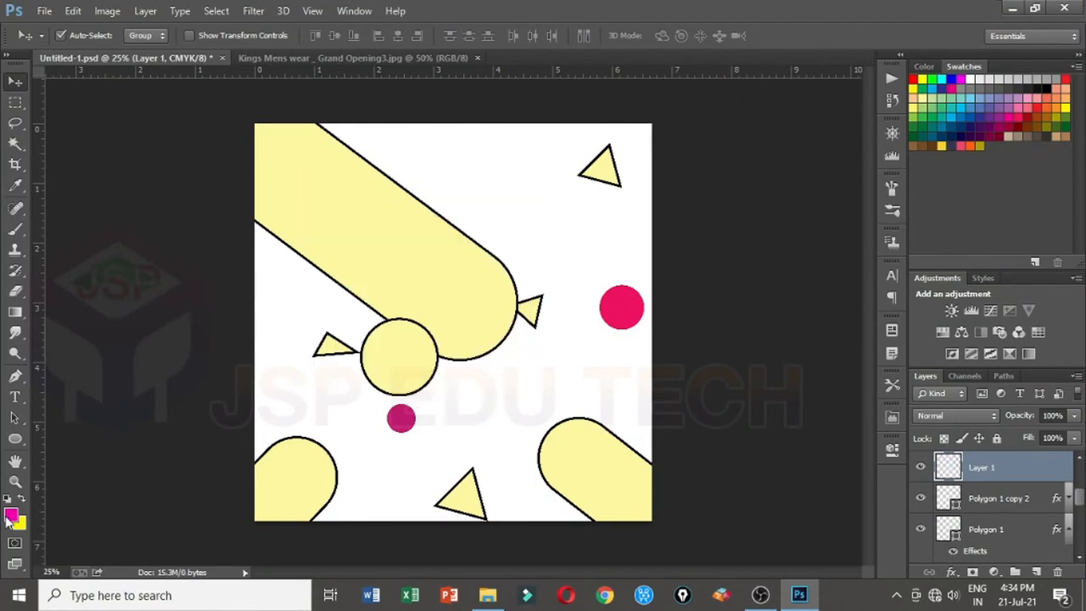
# Set the foreground color to red and stamp the 1200 px diagonal-stripe pattern over the large bar's rounded end
pyautogui.click(10, 516)
pyautogui.moveTo(829, 356); pyautogui.dragTo(668, 422)
pyautogui.click(1029, 212)
pyautogui.press('b')
pyautogui.click(451, 317)
pyautogui.press('v')
pyautogui.hotkey('ctrl', 't')
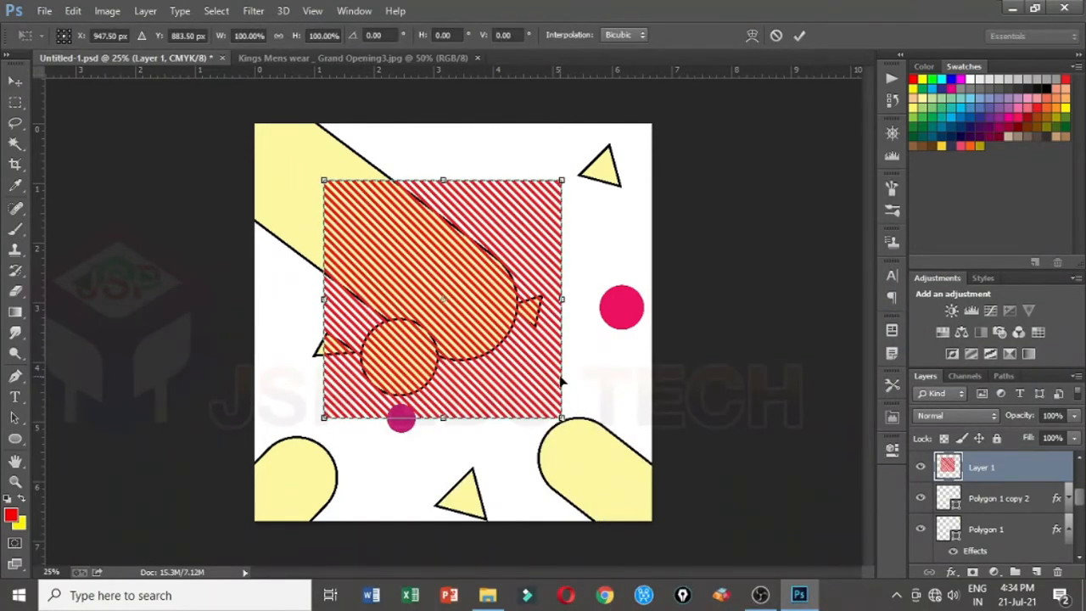
pyautogui.press('Return')
# Erase the striped block up to the large bar's rounded end, keeping only a narrow vertical strip, and clear the selection
pyautogui.click(17, 103)
pyautogui.moveTo(263, 441); pyautogui.dragTo(260, 460)
pyautogui.press('Delete')
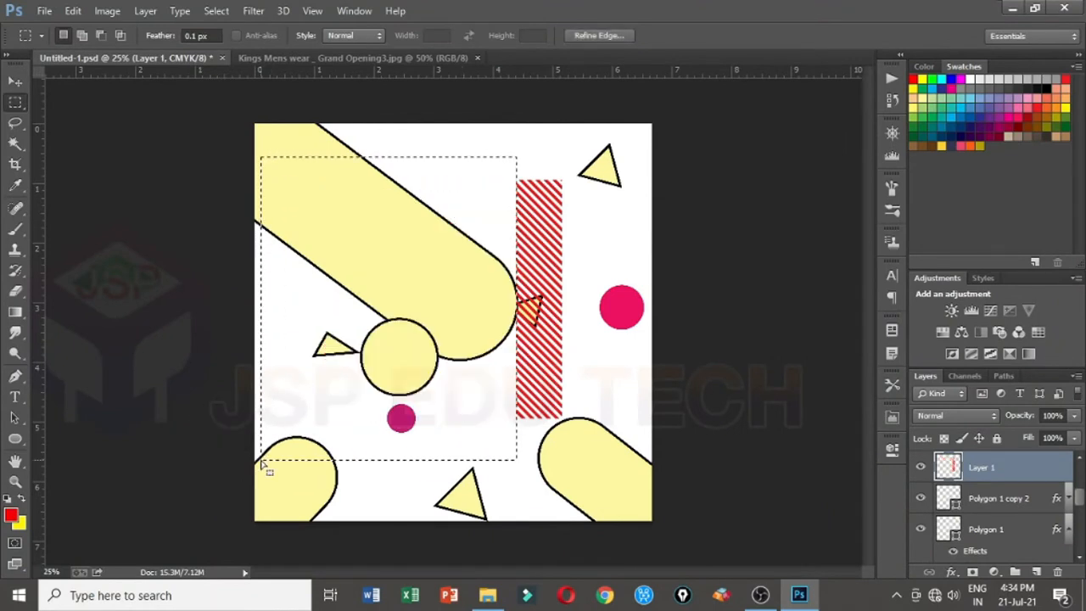
pyautogui.hotkey('ctrl', 'd')
# Move the striped strip to the canvas's left edge above the lower-left bar and shorten it
pyautogui.press('v')
pyautogui.hotkey('ctrl', 't')
pyautogui.moveTo(545, 286)
pyautogui.mouseDown()
pyautogui.moveTo(262, 341)
pyautogui.moveTo(286, 416)
pyautogui.moveTo(305, 411)
pyautogui.moveTo(262, 382)
pyautogui.moveTo(269, 392)
pyautogui.mouseUp()
pyautogui.press('Return')
pyautogui.hotkey('ctrl', 't')
pyautogui.press('Return')
pyautogui.press('m')
pyautogui.hotkey('ctrl', 'd')
pyautogui.hotkey('ctrl', 't')
pyautogui.press('Return')
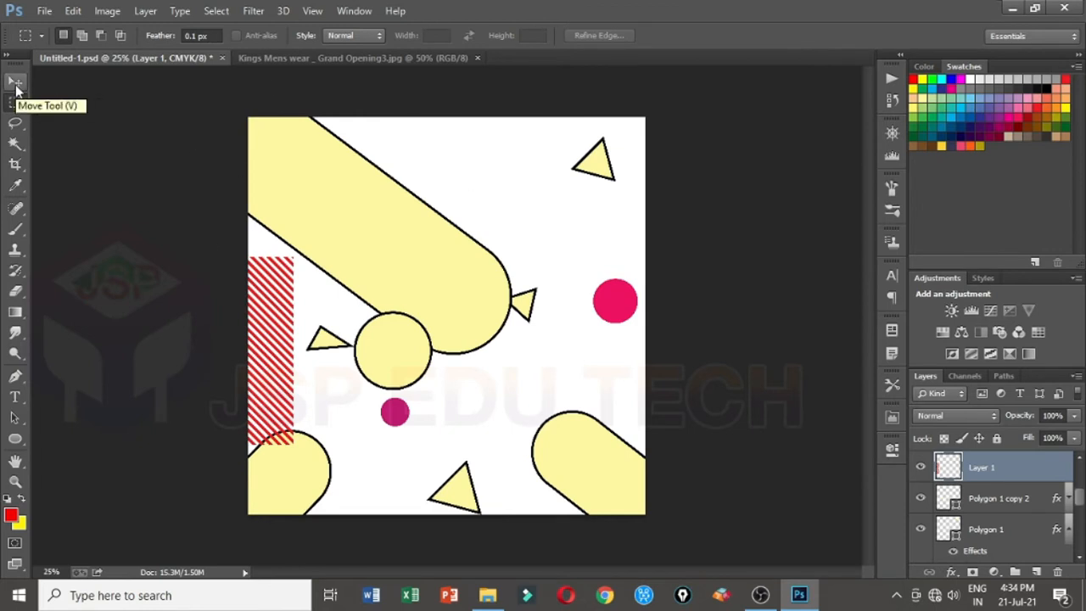
# Add a new layer directly above the background and fill it with yellow
pyautogui.hotkey('alt', ',')
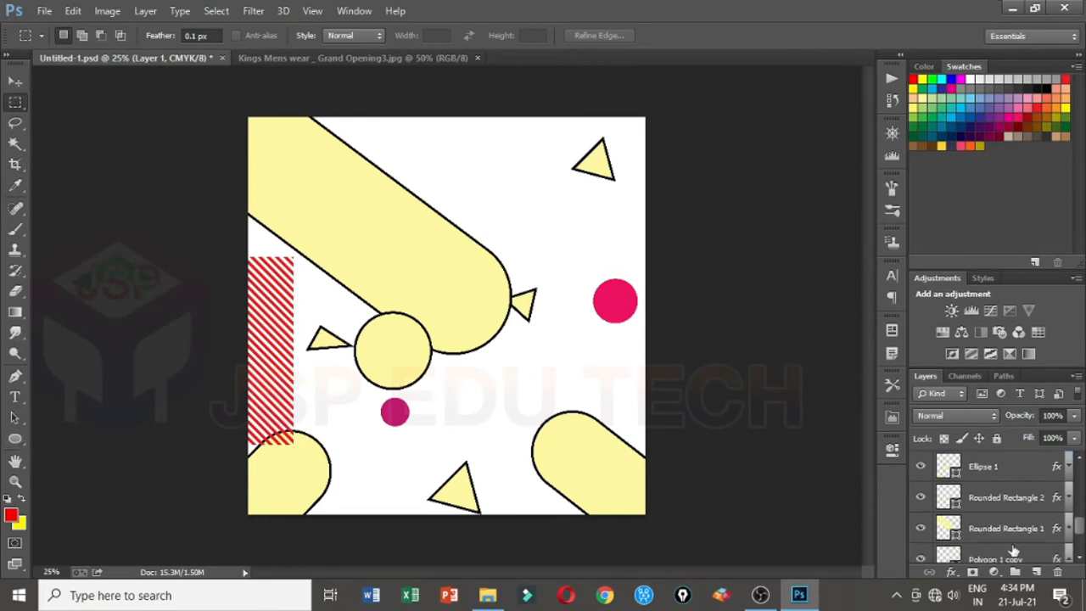
pyautogui.hotkey('ctrl', 'shift', 'alt', 'n')
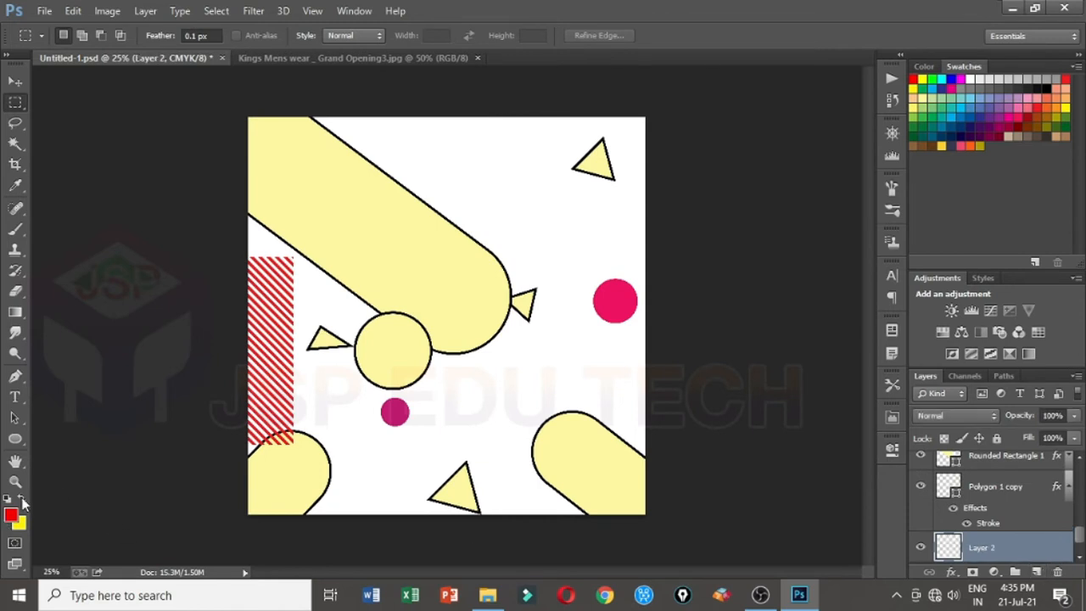
pyautogui.click(21, 501)
pyautogui.hotkey('alt', 'BackSpace')
# Duplicate the yellow layer and scale the copy to 84% about its center
pyautogui.hotkey('ctrl', 'j')
pyautogui.hotkey('ctrl', 't')
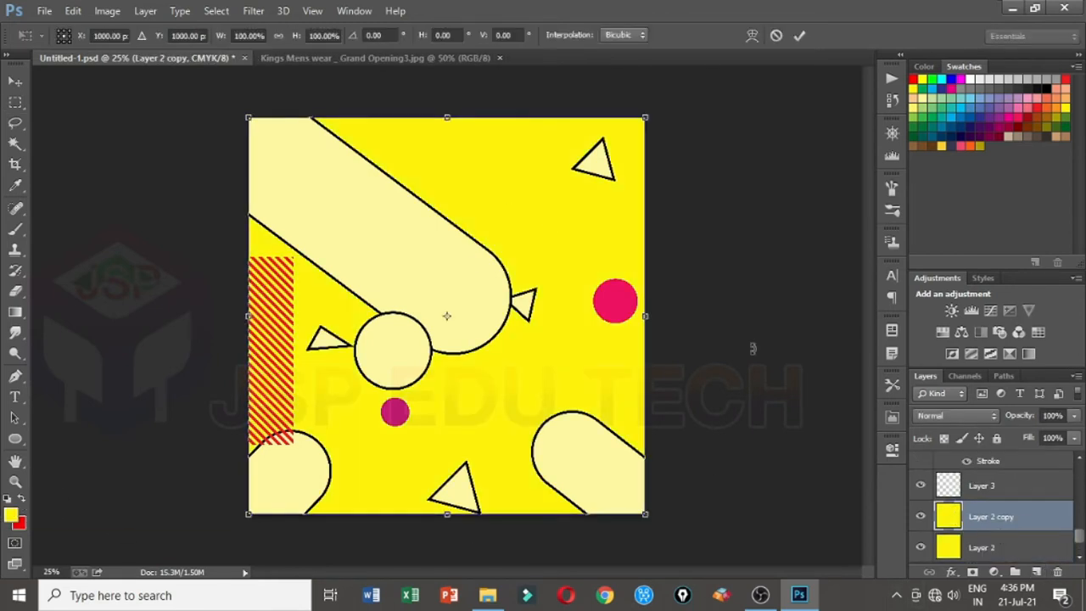
pyautogui.moveTo(649, 130); pyautogui.dragTo(605, 144)
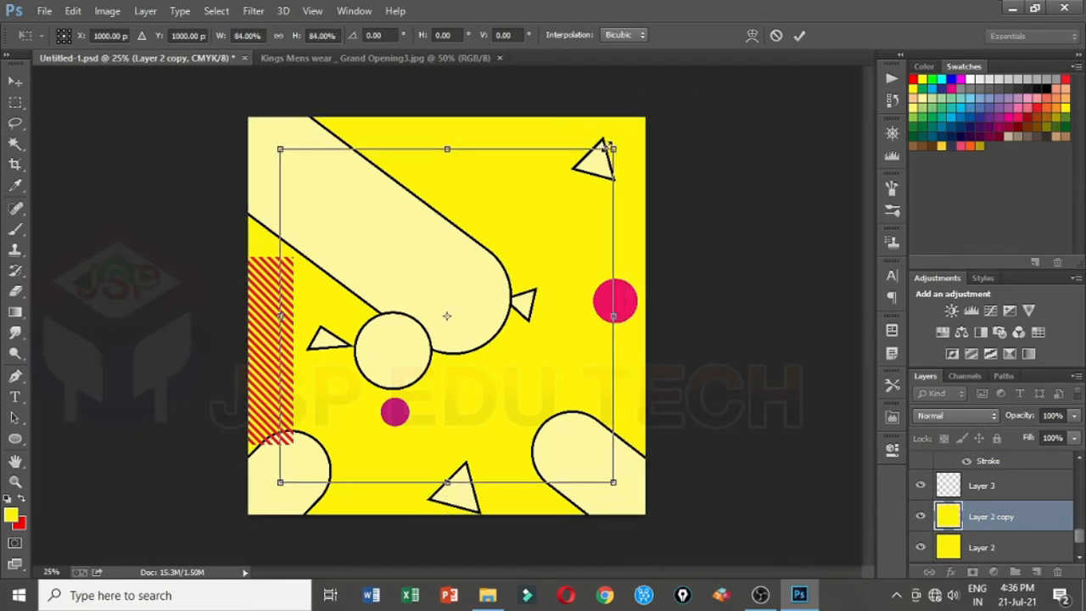
pyautogui.press('Return')
pyautogui.press('m')
pyautogui.press('v')
pyautogui.keyDown('shift'); pyautogui.click(976, 547); pyautogui.keyUp('shift')
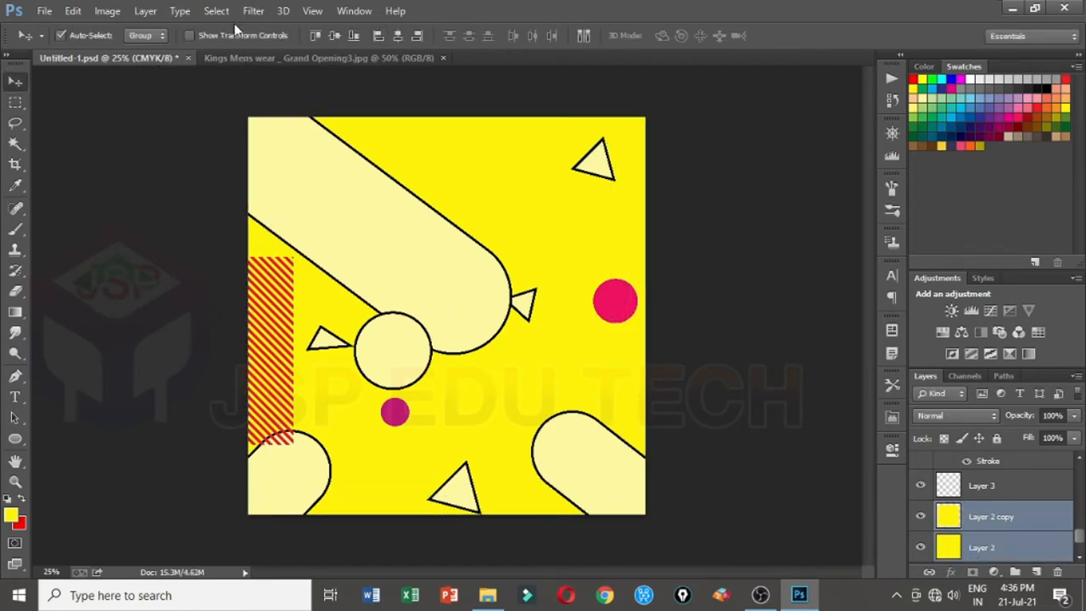
pyautogui.rightClick(984, 515)
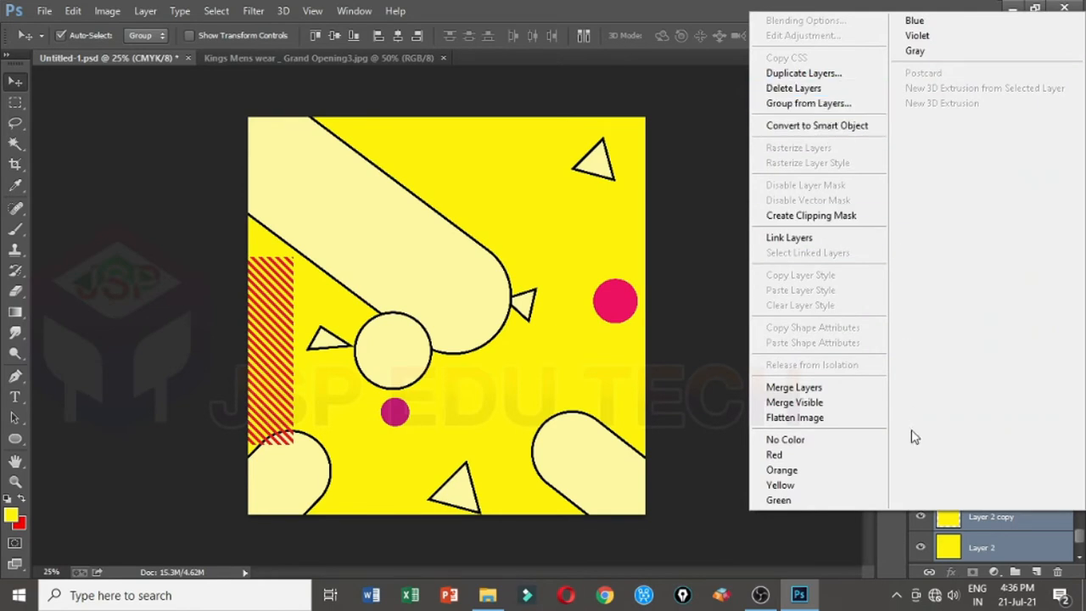
pyautogui.click(993, 572)
# Cut the smaller yellow square's area out of the full yellow layer to form a frame, and delete the smaller square's layer
pyautogui.click(957, 526)
pyautogui.keyDown('ctrl'); pyautogui.click(949, 516); pyautogui.keyUp('ctrl')
pyautogui.click(975, 547)
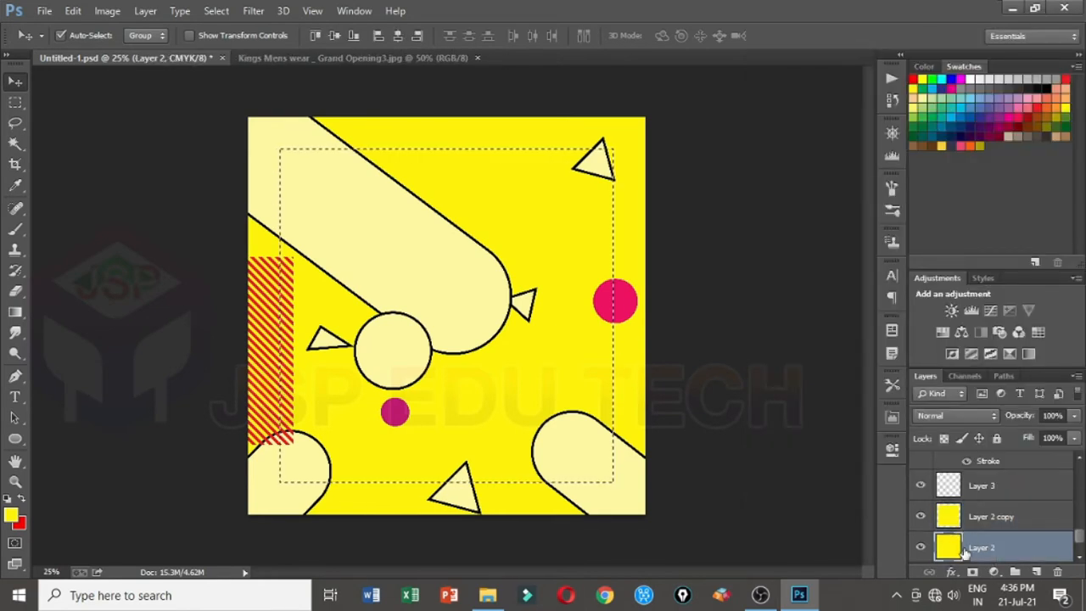
pyautogui.press('Delete')
pyautogui.click(1023, 517)
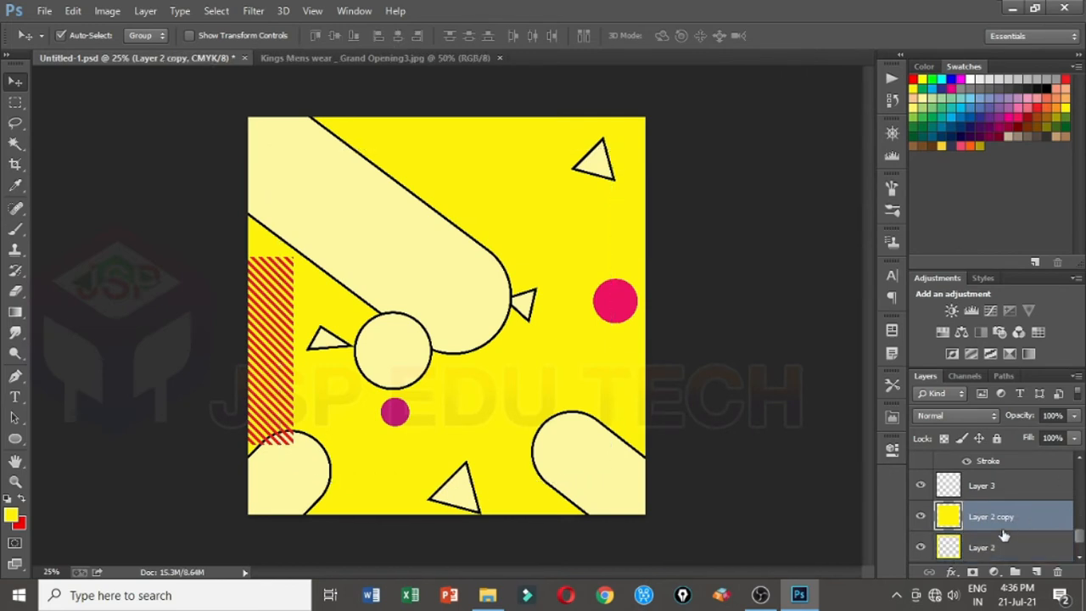
pyautogui.press('Delete')
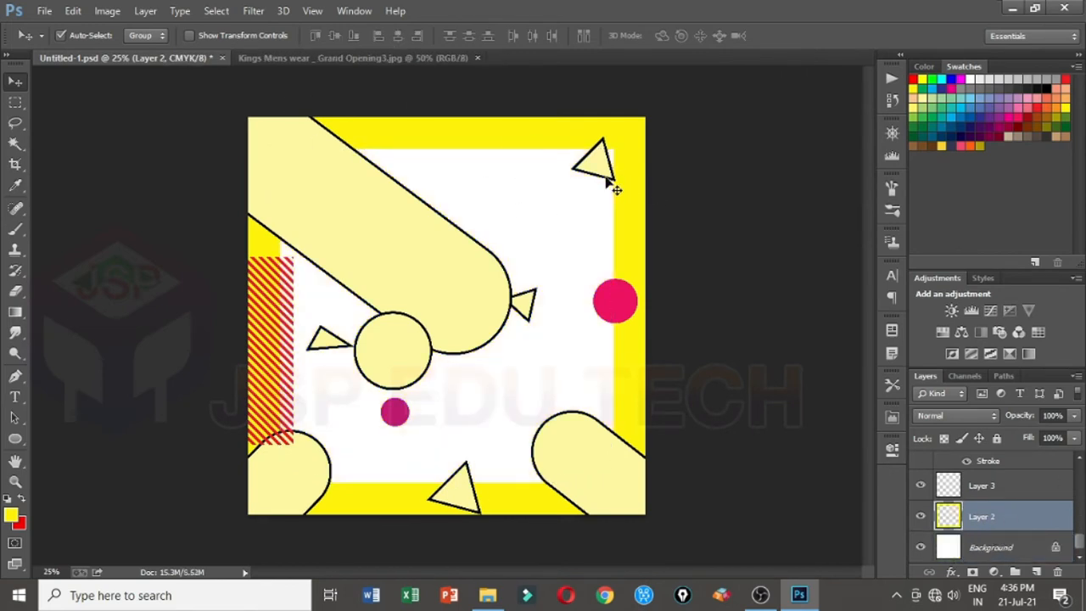
# Move the pinkish-red circle inward off the yellow frame and enlarge the frame slightly beyond the canvas edges
pyautogui.moveTo(622, 322); pyautogui.dragTo(590, 343)
pyautogui.click(642, 286)
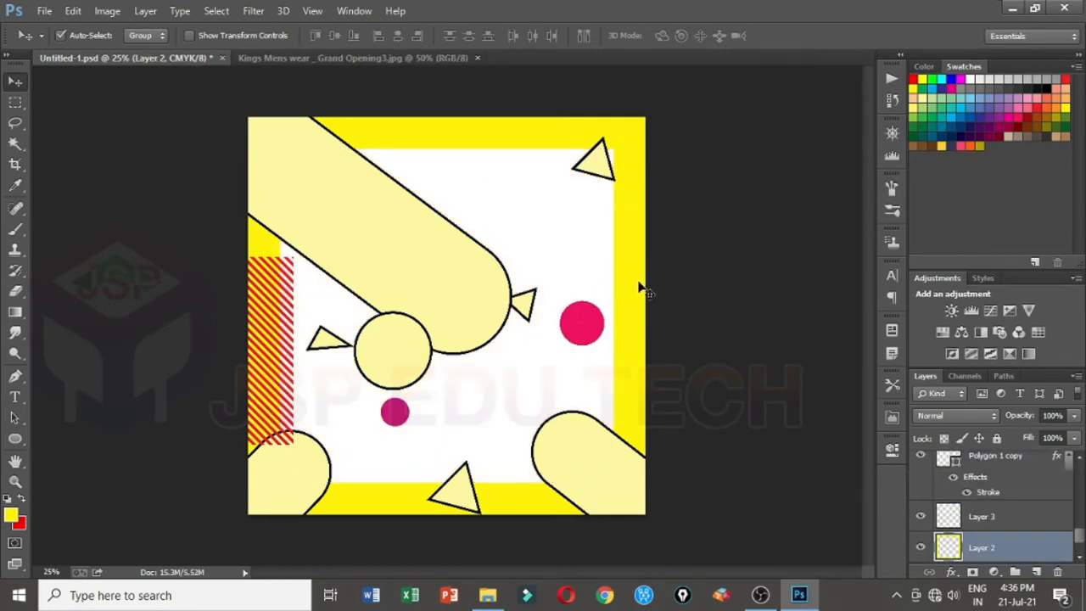
pyautogui.hotkey('ctrl', 't')
pyautogui.moveTo(645, 114); pyautogui.dragTo(658, 109)
pyautogui.press('Return')
# Select all the shapes and send their layers backward beneath the yellow frame layer
pyautogui.moveTo(226, 108); pyautogui.dragTo(648, 516)
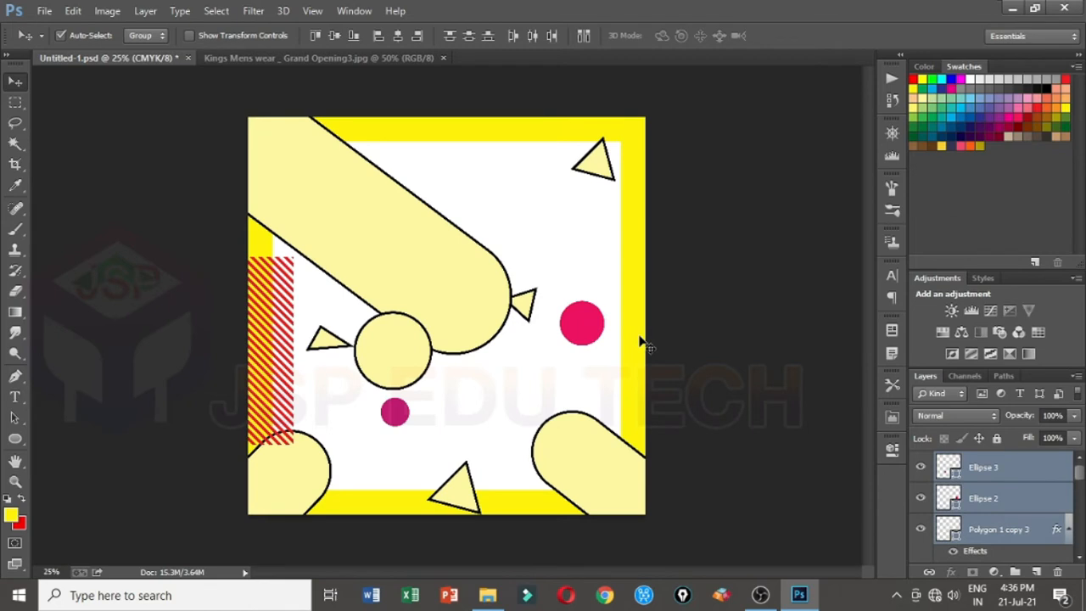
pyautogui.hotkey('ctrl', 'g')
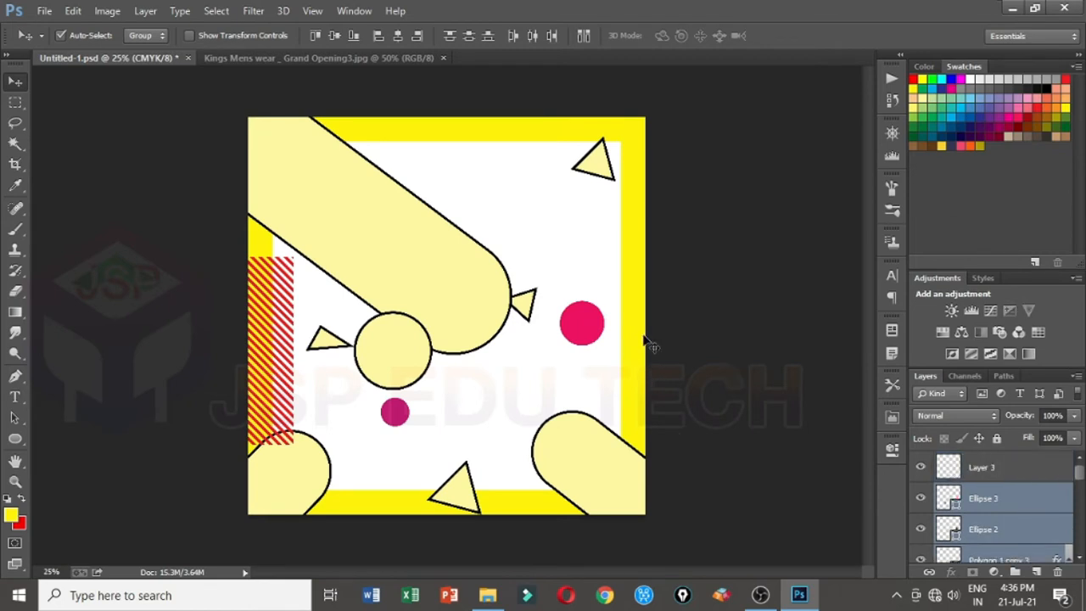
pyautogui.hotkey('ctrl', '[')
pyautogui.click(748, 292)
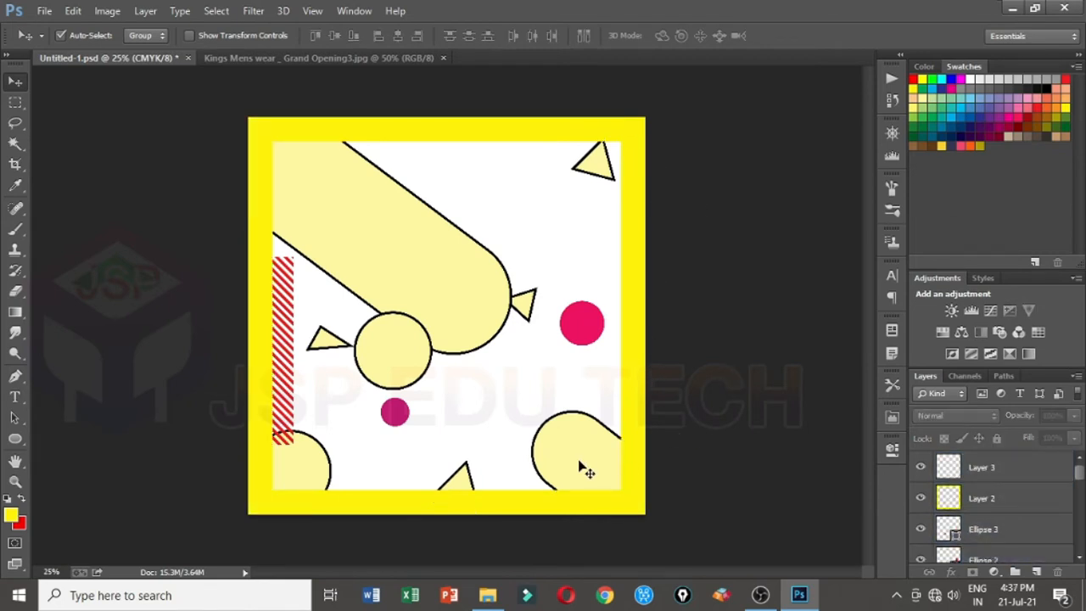
pyautogui.click(581, 465)
pyautogui.moveTo(237, 351); pyautogui.dragTo(288, 295)
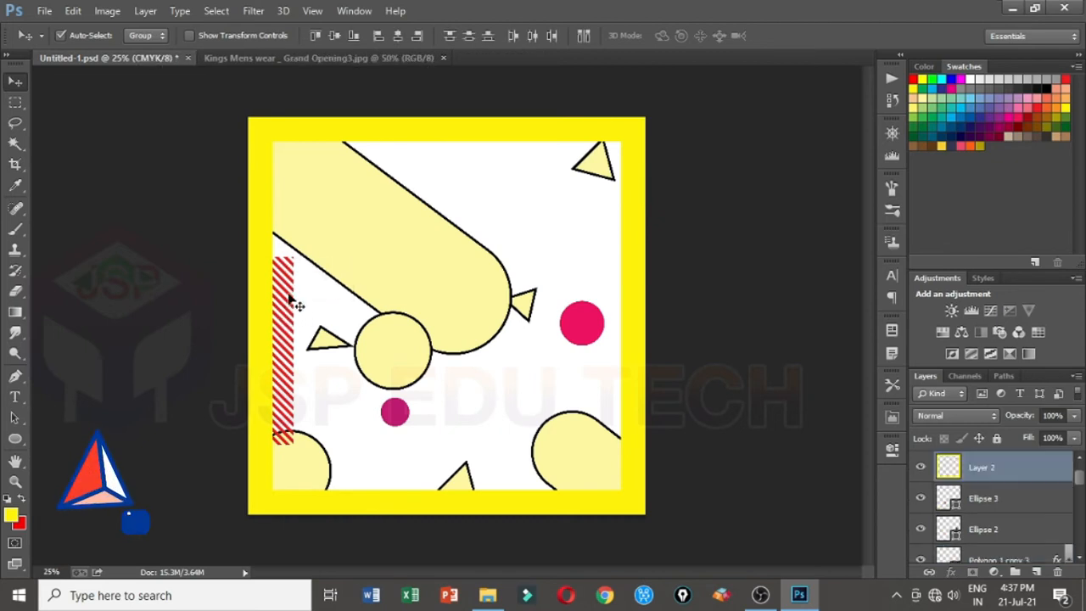
pyautogui.hotkey('shift', 'Up')
pyautogui.hotkey('shift', 'Up')
pyautogui.hotkey('shift', 'Up')
pyautogui.hotkey('shift', 'Down')
pyautogui.hotkey('shift', 'Down')
pyautogui.hotkey('shift', 'Down')
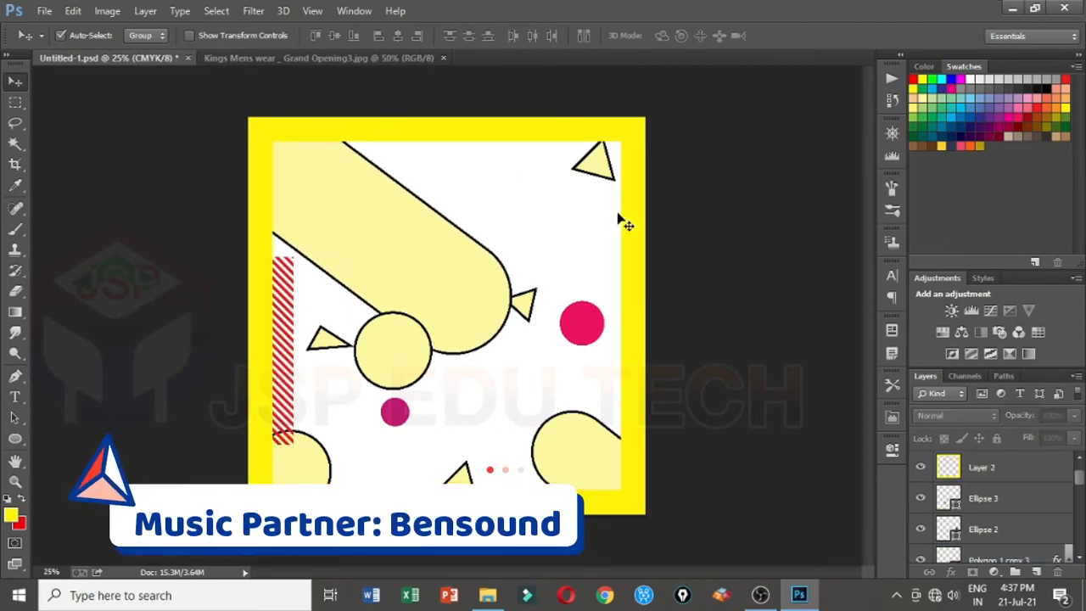
# Move the lower-right rounded bar slightly inward, and move the lowest triangle up off the frame and scale it down
pyautogui.moveTo(570, 458); pyautogui.dragTo(552, 443)
pyautogui.moveTo(466, 485); pyautogui.dragTo(459, 439)
pyautogui.hotkey('ctrl', 't')
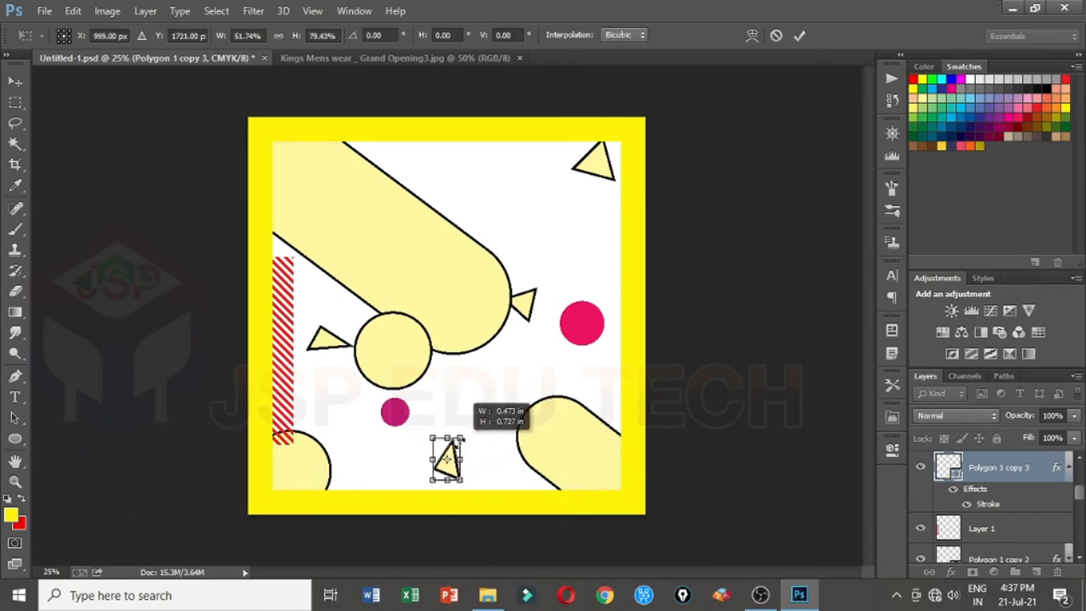
pyautogui.press('Return')
# Shrink and rotate the upper-right triangle and place it clear of the frame
pyautogui.moveTo(598, 190); pyautogui.dragTo(609, 254)
pyautogui.hotkey('ctrl', 't')
pyautogui.press('Return')
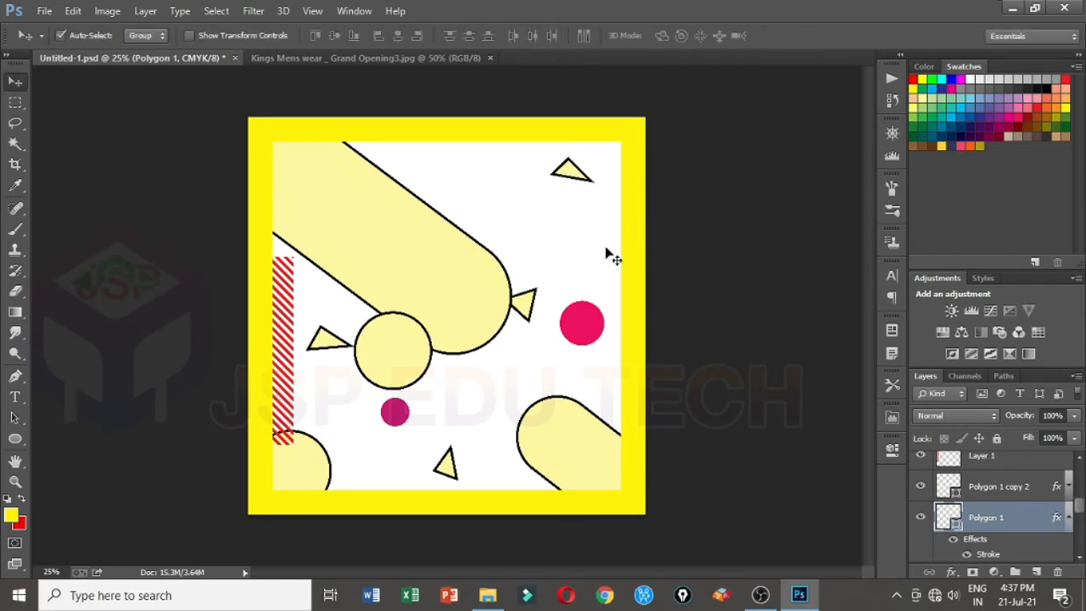
# Trim the lower end off the red striped strip and place it back against the frame's left edge, above the lower-left circle
pyautogui.moveTo(283, 329); pyautogui.dragTo(387, 344)
pyautogui.press('m')
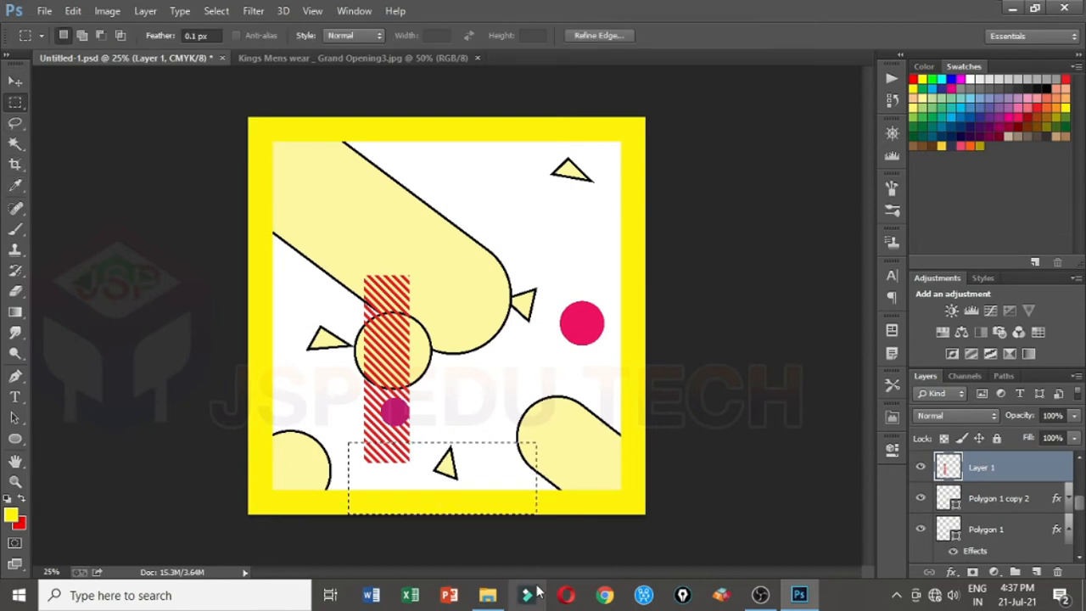
pyautogui.press('Delete')
pyautogui.hotkey('ctrl', 'd')
pyautogui.hotkey('ctrl', 't')
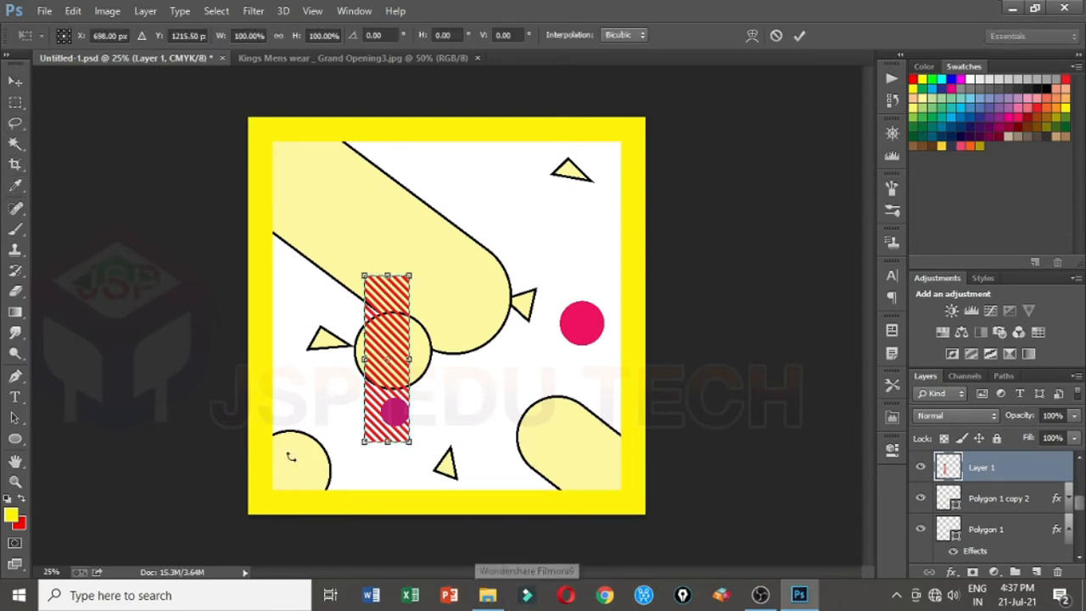
pyautogui.moveTo(379, 381); pyautogui.dragTo(264, 363)
pyautogui.press('Return')
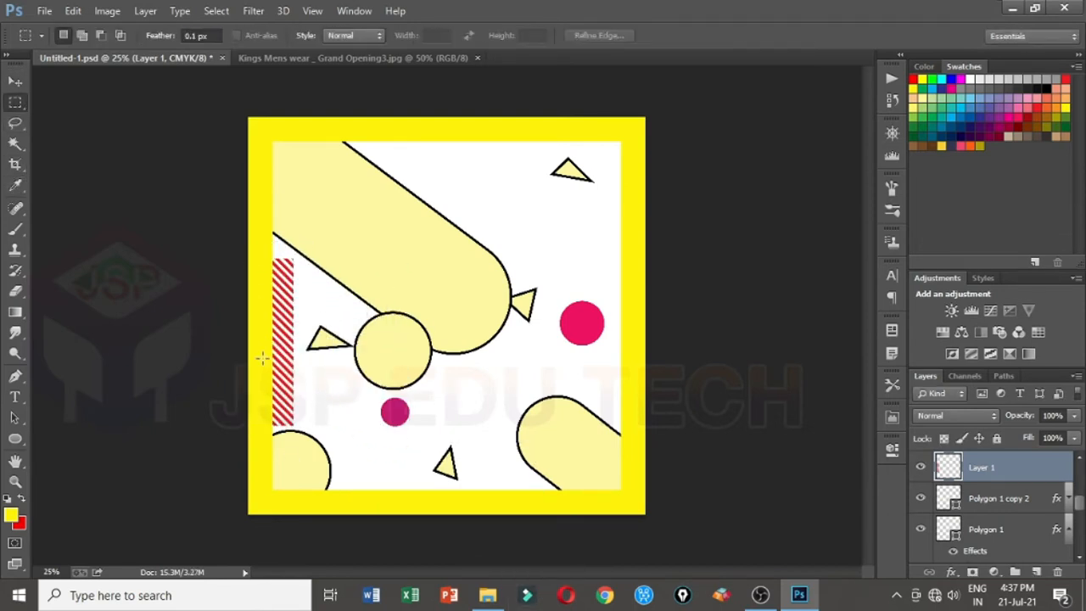
pyautogui.press('m')
pyautogui.press('v')
# Add a Gradient Overlay to the yellow frame layer and choose a dark-blue-to-crimson gradient
pyautogui.click(270, 365)
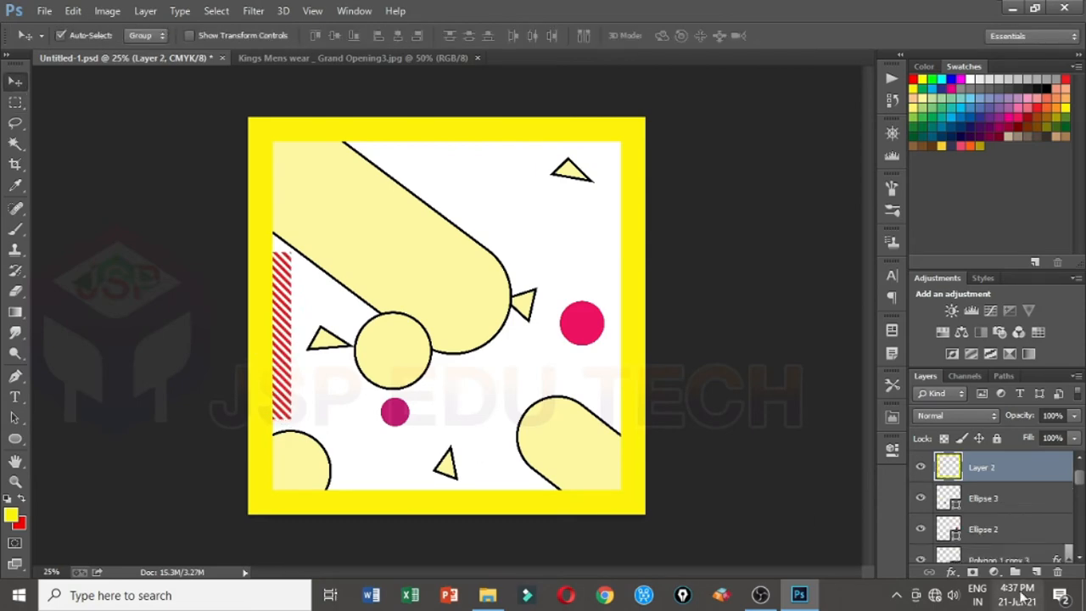
pyautogui.click(951, 574)
pyautogui.click(977, 528)
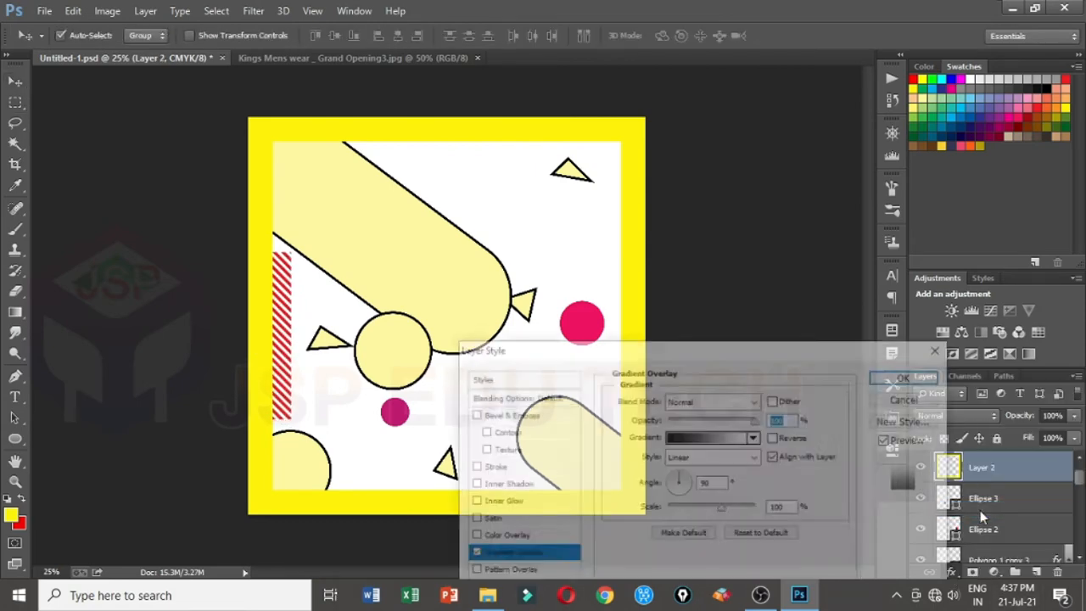
pyautogui.click(742, 439)
pyautogui.scroll(-2, 806, 263)
pyautogui.click(797, 284)
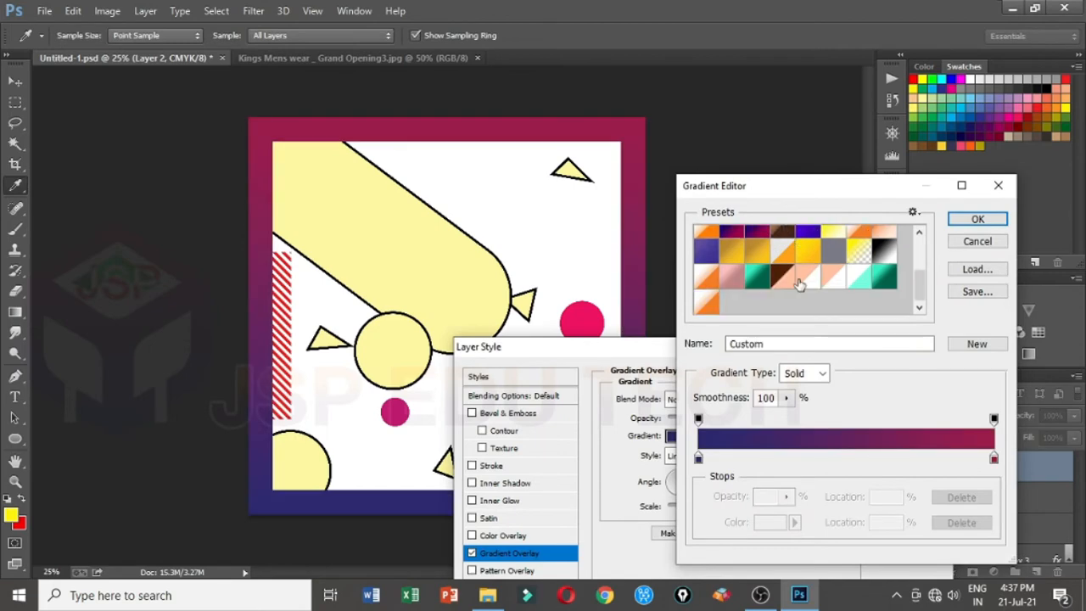
# Change the frame gradient's crimson end stop to a brighter pink
pyautogui.click(764, 524)
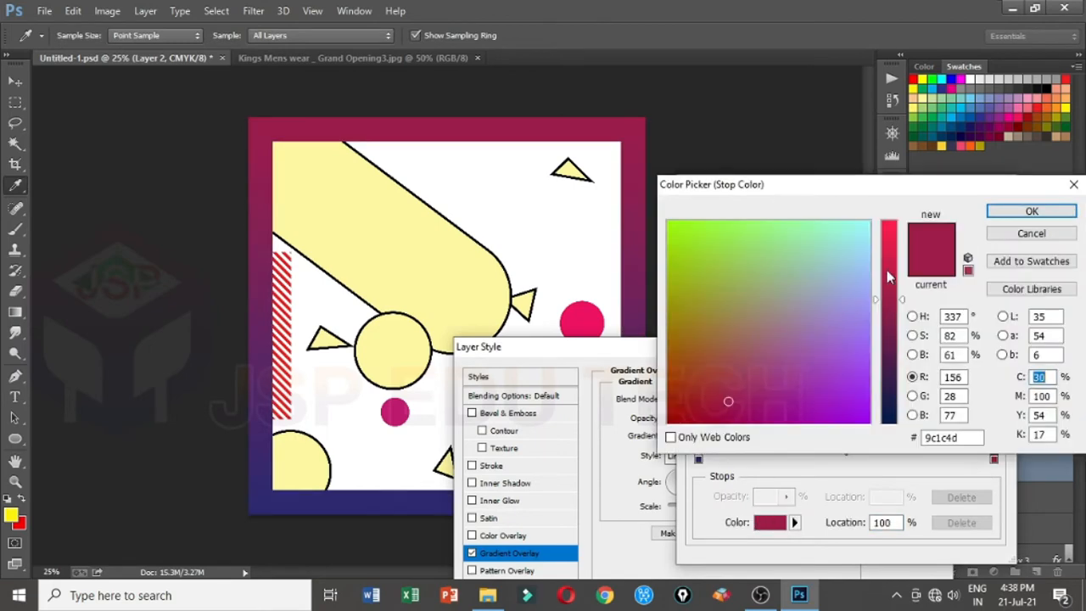
pyautogui.moveTo(886, 270); pyautogui.dragTo(886, 221)
pyautogui.moveTo(747, 417)
pyautogui.mouseDown()
pyautogui.moveTo(759, 393)
pyautogui.moveTo(770, 422)
pyautogui.mouseUp()
pyautogui.click(1031, 212)
# Set the frame gradient's starting stop to dark blue #00028d and apply the gradient overlay
pyautogui.click(759, 521)
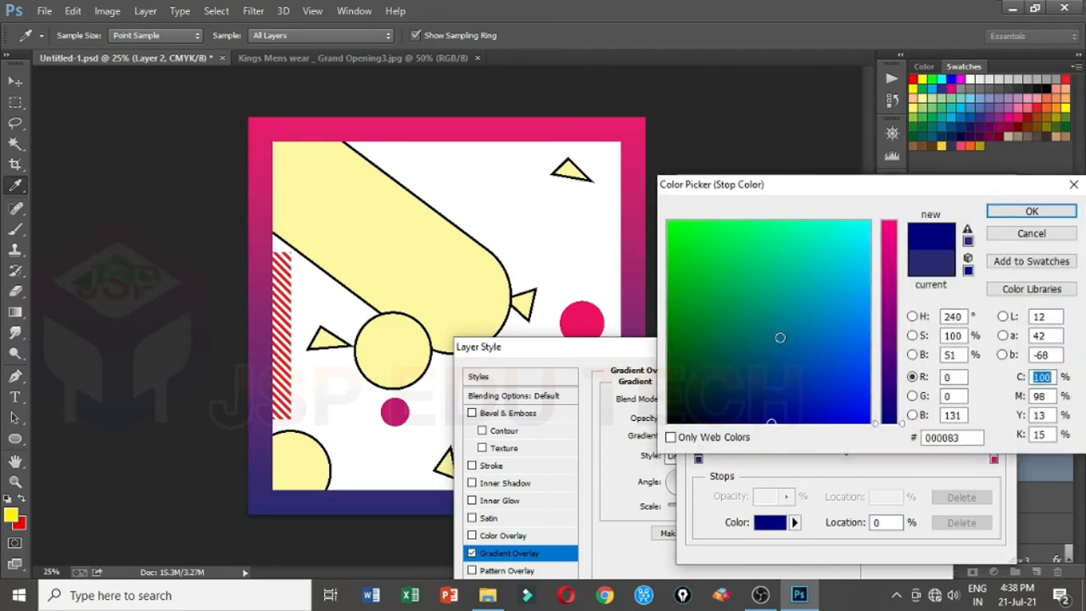
pyautogui.click(859, 422)
pyautogui.click(774, 419)
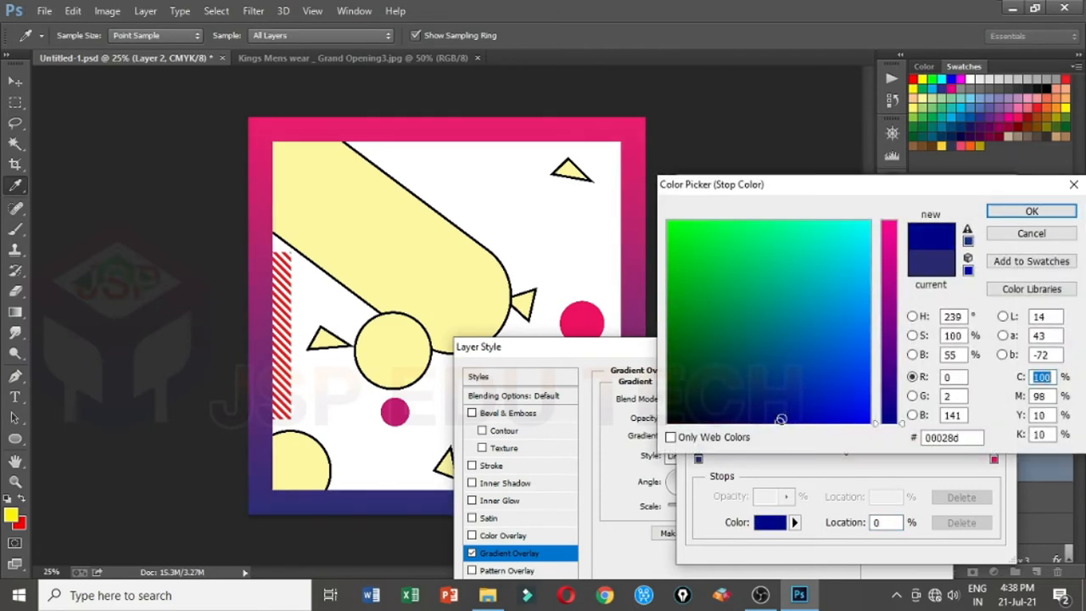
pyautogui.press('Return')
pyautogui.press('Return')
pyautogui.press('Return')
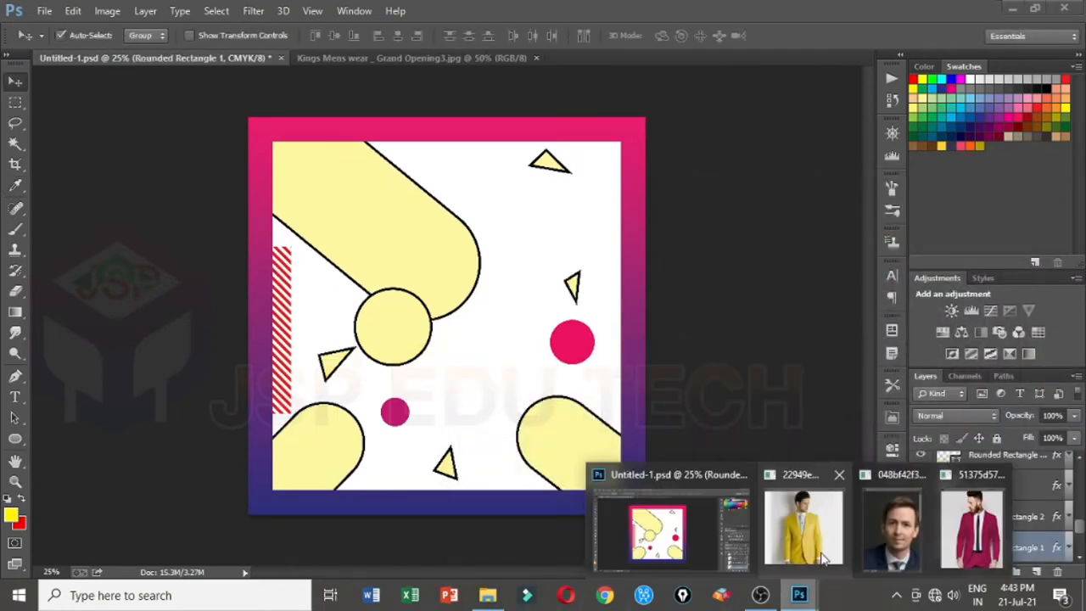
# Bring the navy-suit portrait into the design, scale it to about 55.6%, and position it over the upper-left rounded bar
pyautogui.click(892, 521)
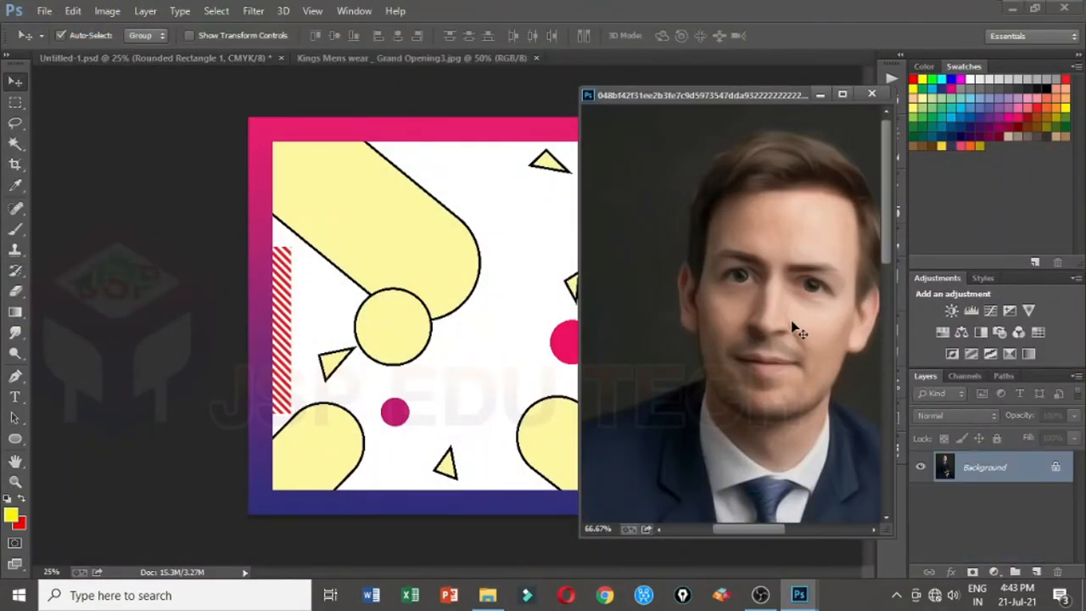
pyautogui.moveTo(791, 320); pyautogui.dragTo(403, 206)
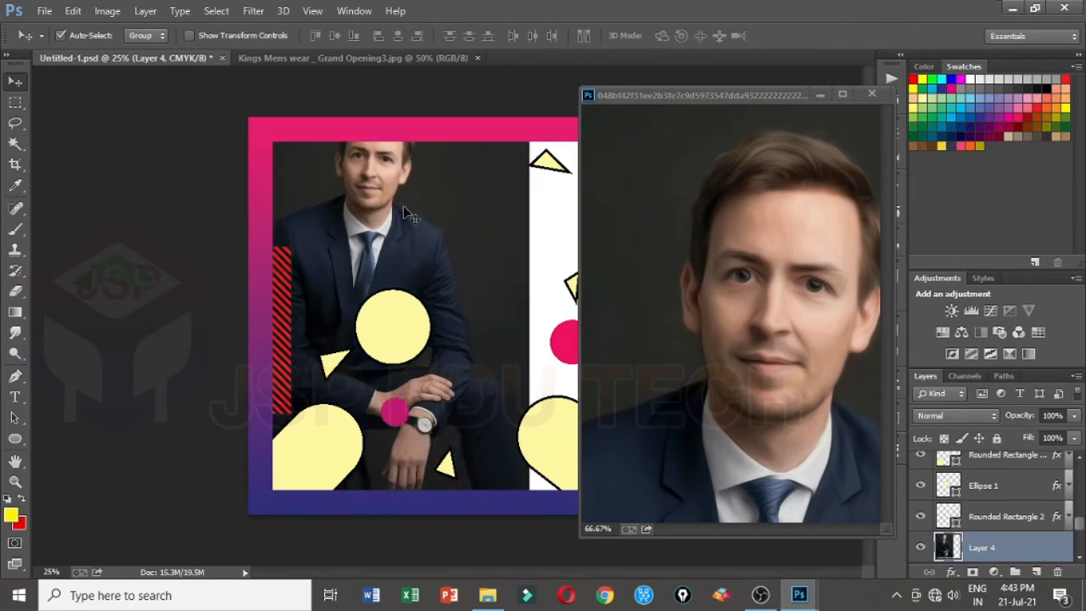
pyautogui.hotkey('ctrl', 't')
pyautogui.moveTo(234, 509); pyautogui.dragTo(301, 414)
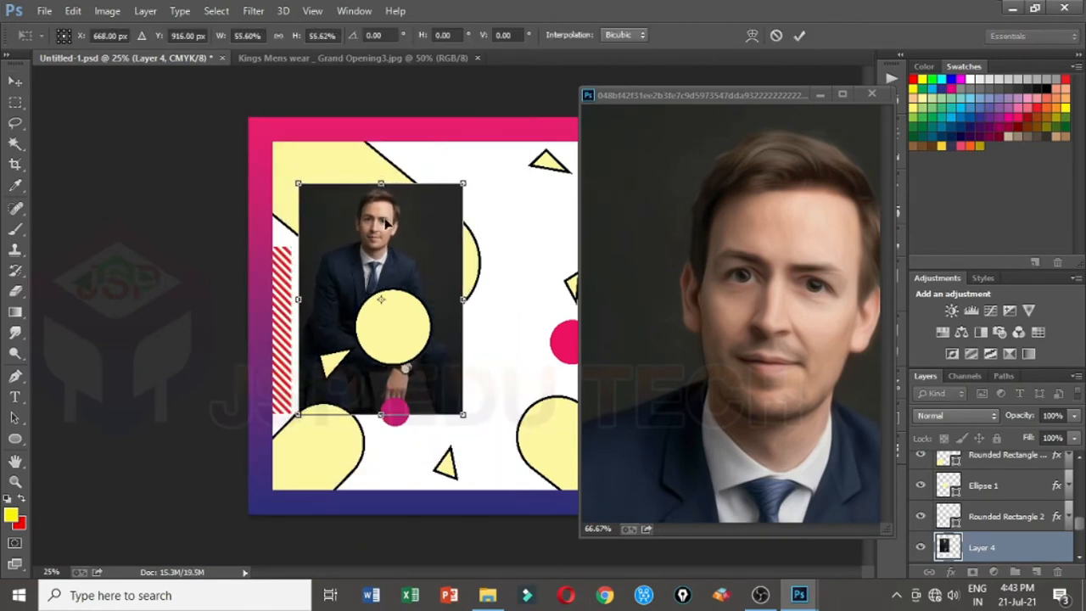
pyautogui.moveTo(393, 247); pyautogui.dragTo(375, 212)
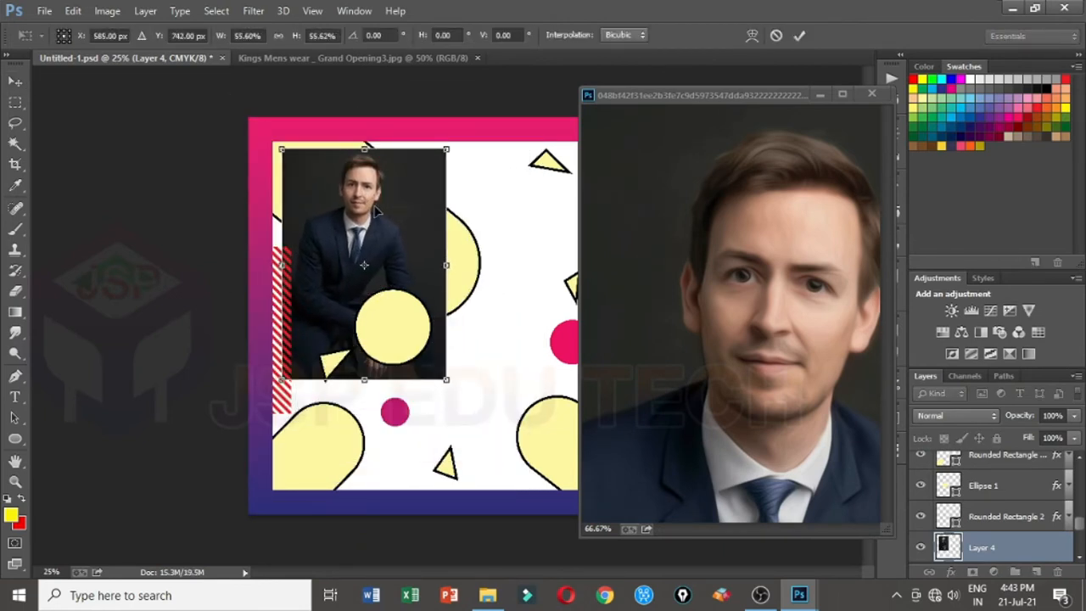
pyautogui.press('Return')
# Clip the portrait to the upper-left bar and fill the bar with dark grey #252525 sampled from the photo's background
pyautogui.scroll(-3, 956, 548)
pyautogui.keyDown('alt'); pyautogui.click(965, 465); pyautogui.keyUp('alt')
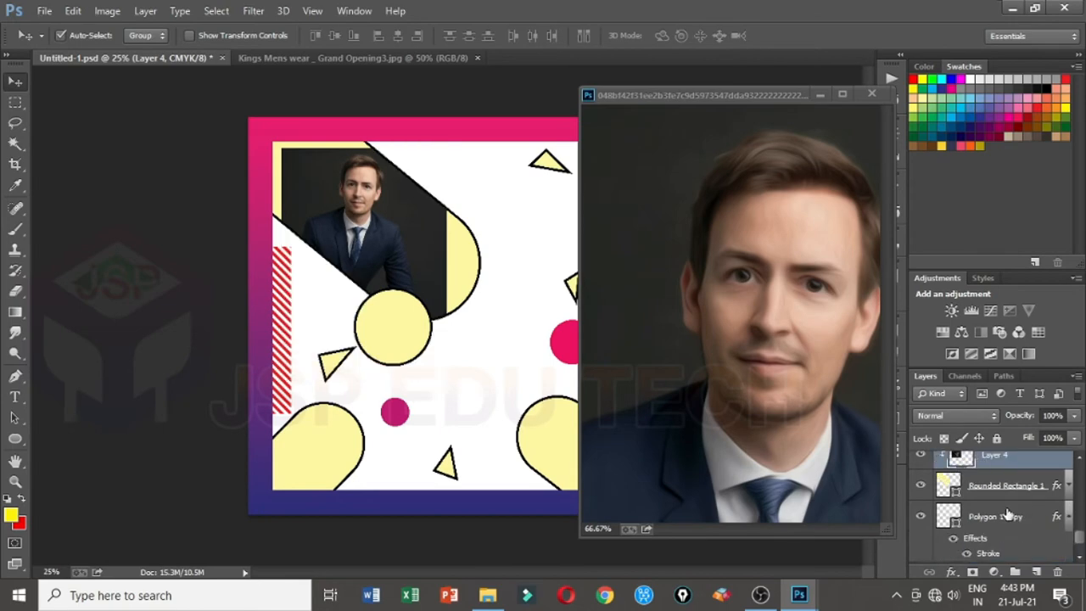
pyautogui.doubleClick(951, 493)
pyautogui.scroll(3, 436, 207)
pyautogui.click(481, 290)
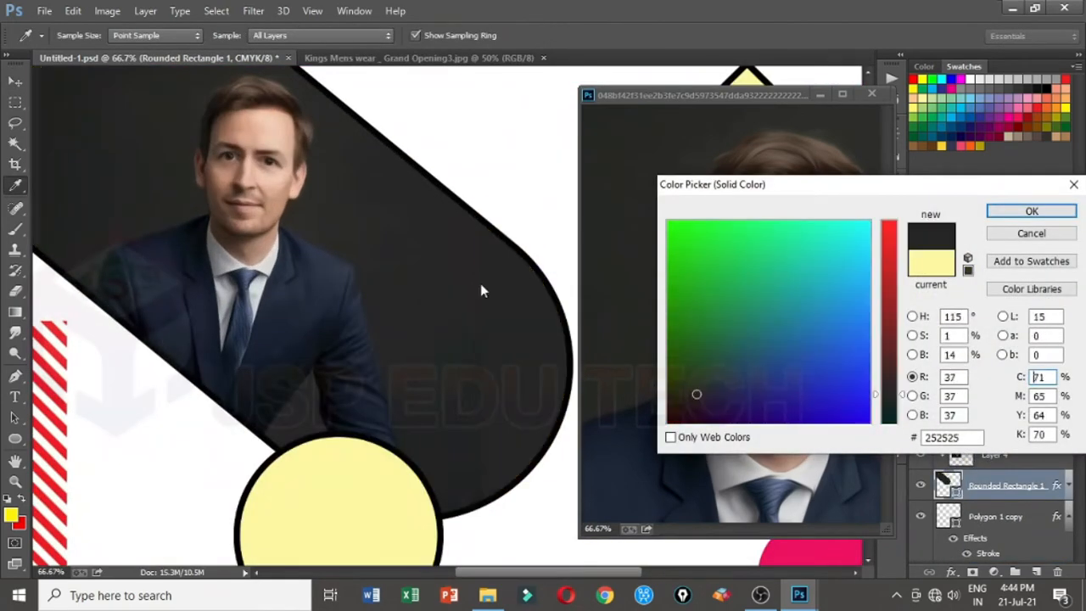
pyautogui.press('Return')
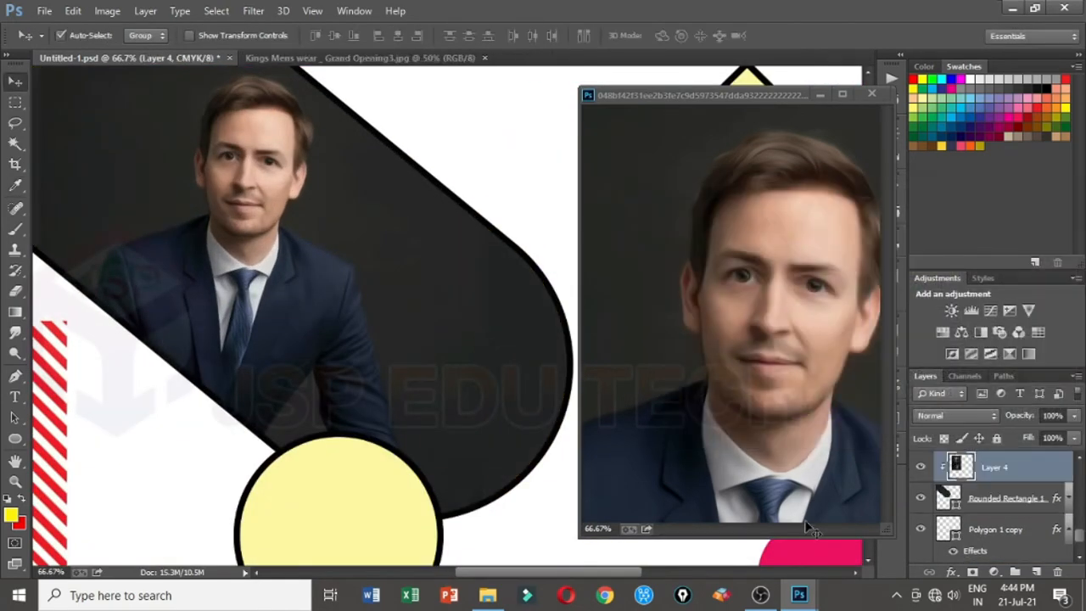
# Add a layer mask to the portrait, blend its edges into the bar with a soft black brush, and close the source photo
pyautogui.click(972, 571)
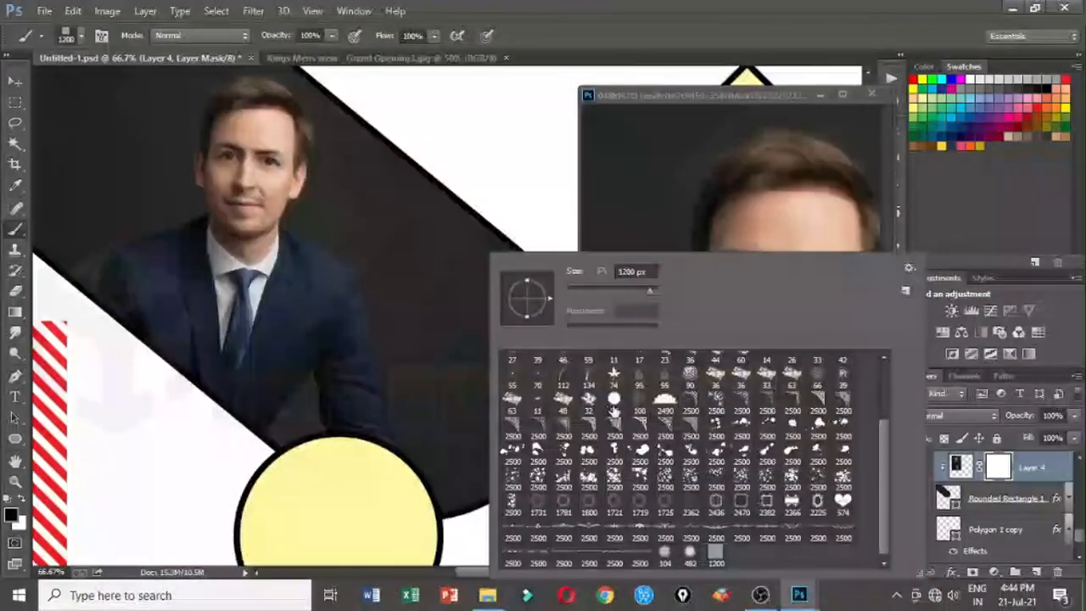
pyautogui.click(613, 449)
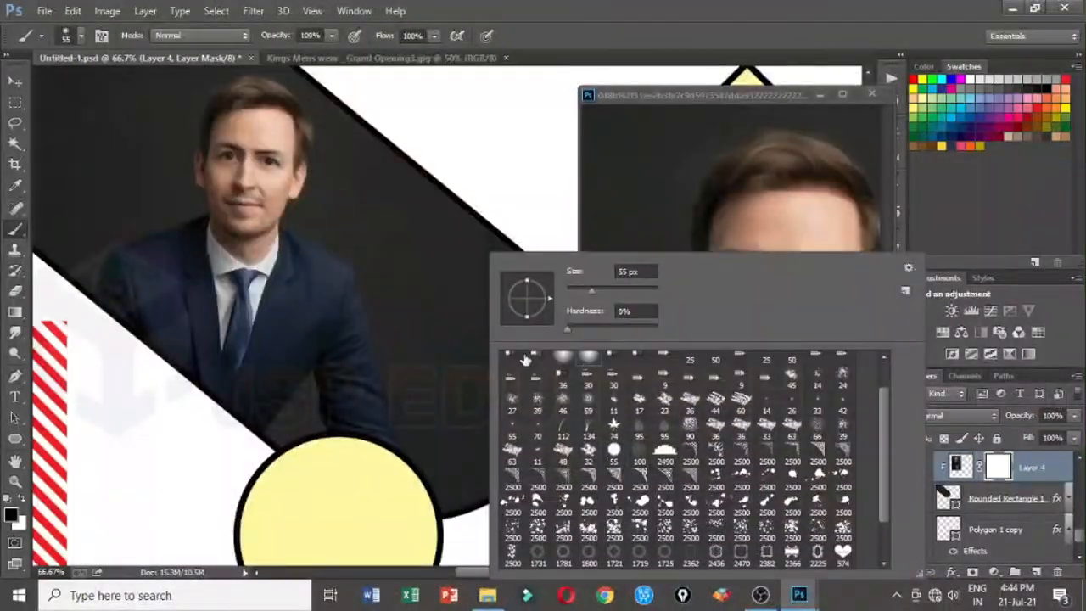
pyautogui.click(449, 321)
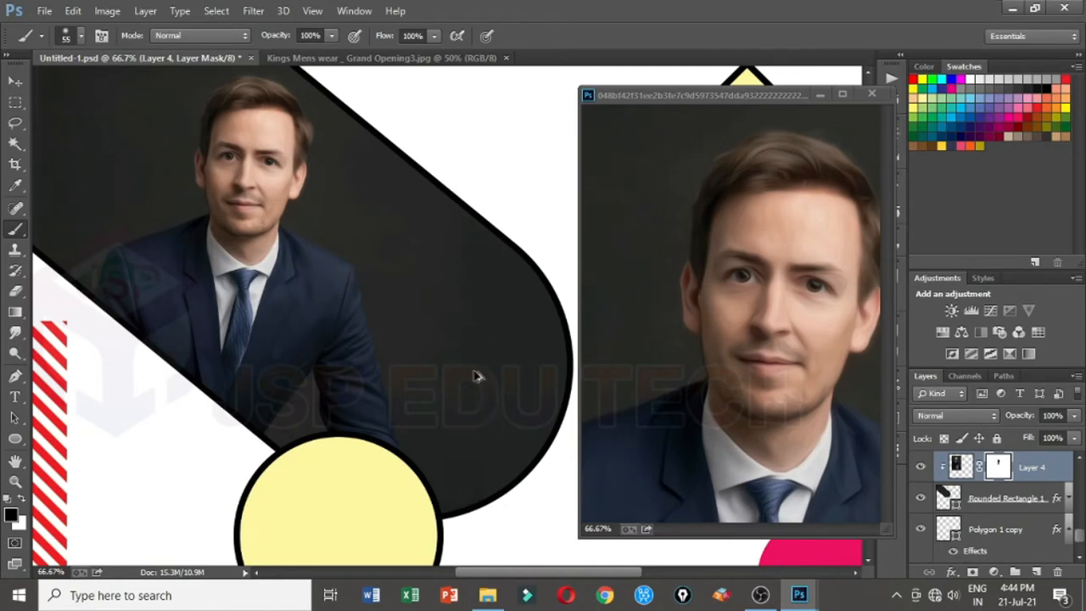
pyautogui.moveTo(474, 371); pyautogui.dragTo(553, 424)
pyautogui.moveTo(503, 309)
pyautogui.mouseDown()
pyautogui.moveTo(514, 272)
pyautogui.moveTo(521, 486)
pyautogui.moveTo(530, 419)
pyautogui.mouseUp()
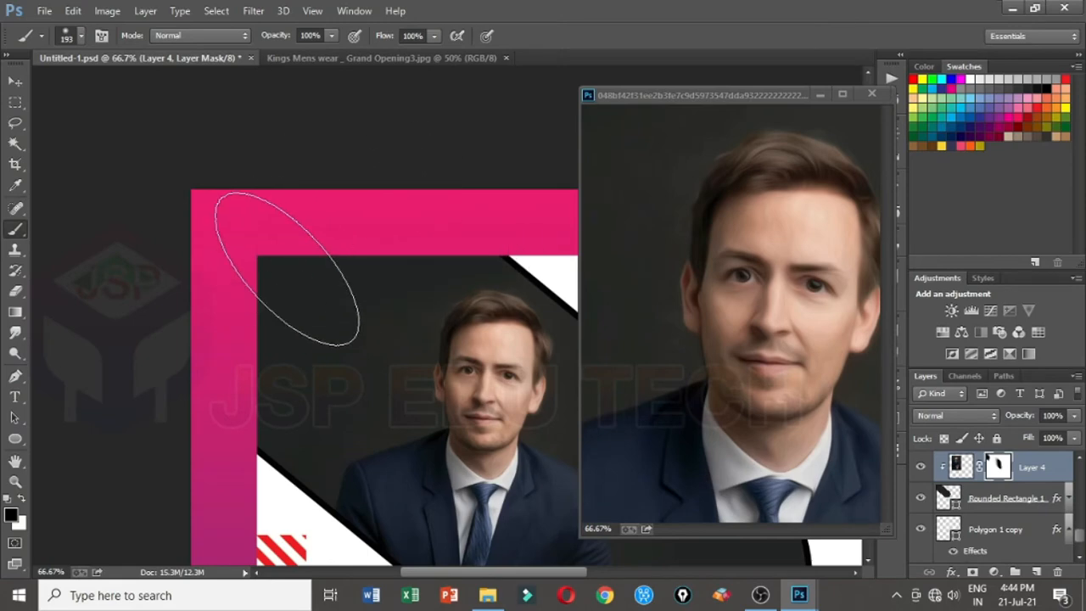
pyautogui.hotkey('ctrl', '-')
pyautogui.hotkey('ctrl', '-')
pyautogui.hotkey('ctrl', '-')
pyautogui.press('v')
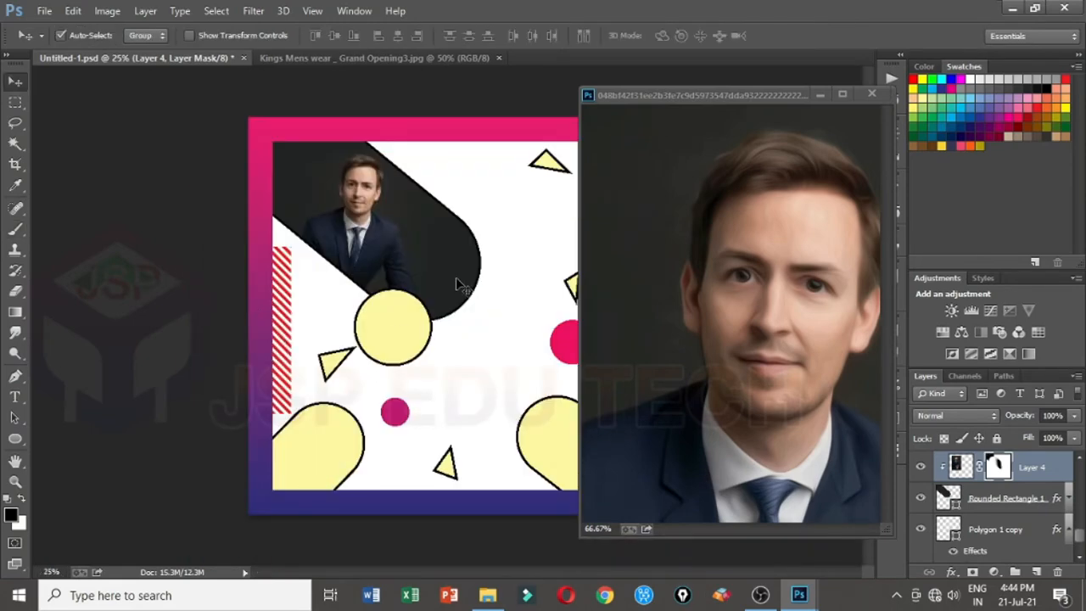
pyautogui.click(867, 95)
# Change the upper-left bar's stroke colour to the pink sampled from the frame
pyautogui.click(1000, 552)
pyautogui.scroll(-1, 1003, 551)
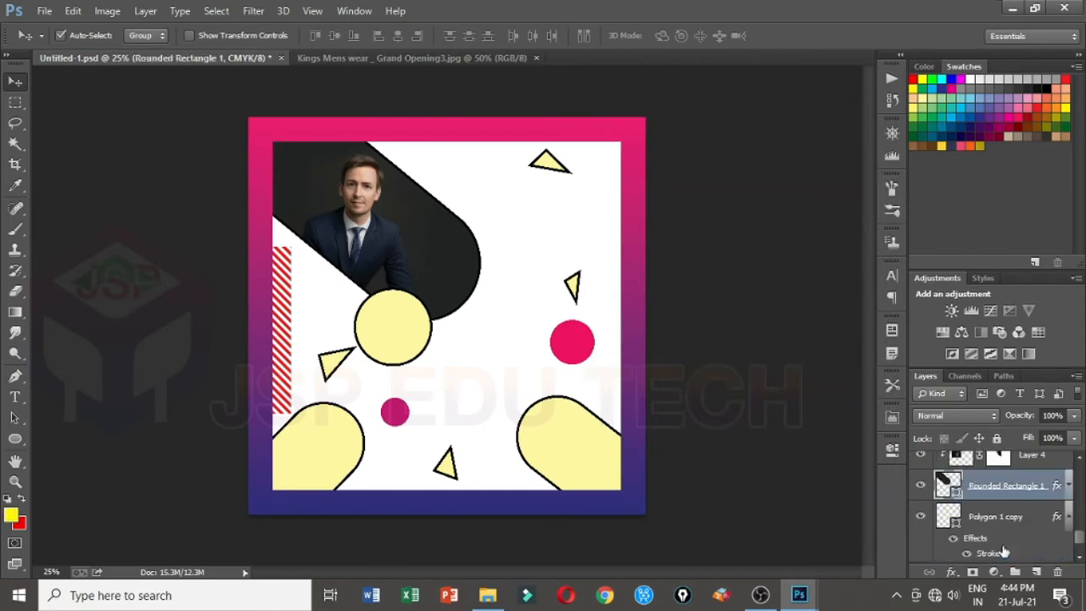
pyautogui.doubleClick(1057, 487)
pyautogui.click(490, 465)
pyautogui.click(645, 506)
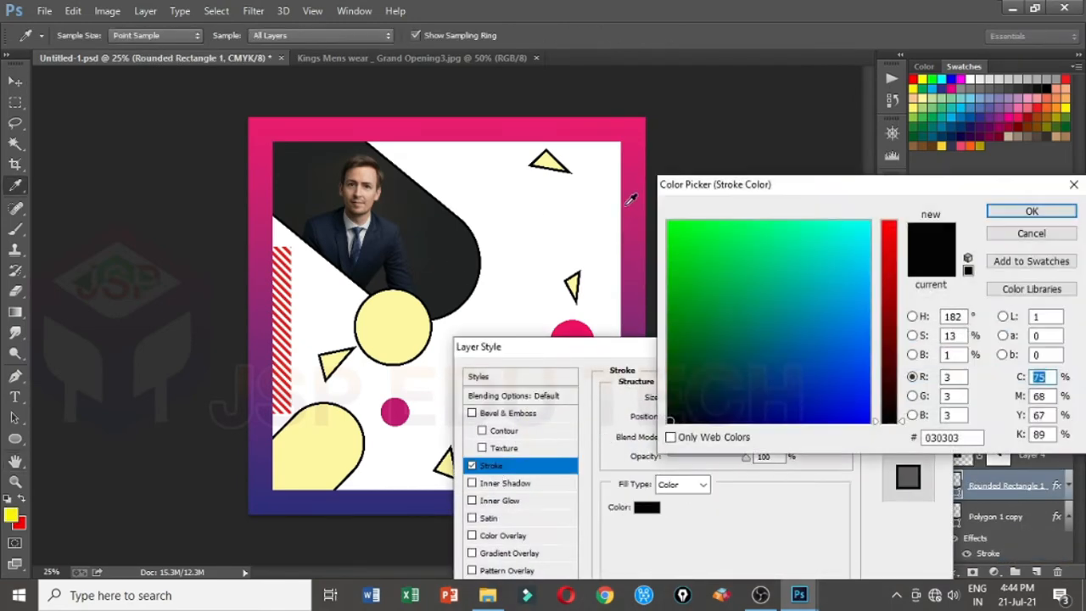
pyautogui.click(631, 198)
pyautogui.press('Return')
pyautogui.press('Return')
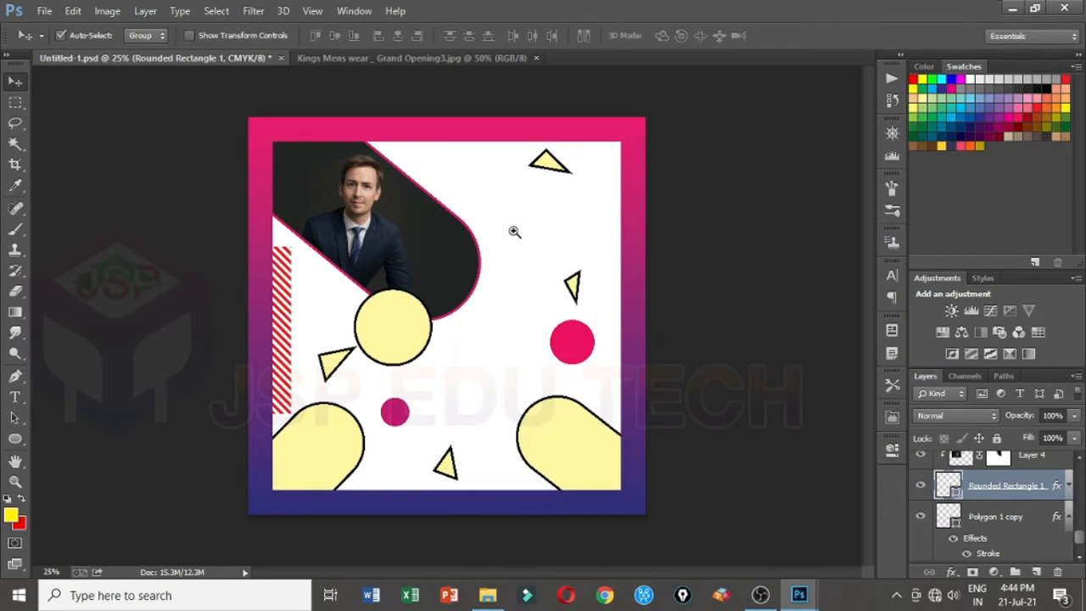
# Scale the clipped navy-suit portrait up to about 111%
pyautogui.keyDown('ctrl'); pyautogui.click(426, 259); pyautogui.keyUp('ctrl')
pyautogui.click(407, 257)
pyautogui.hotkey('ctrl', 't')
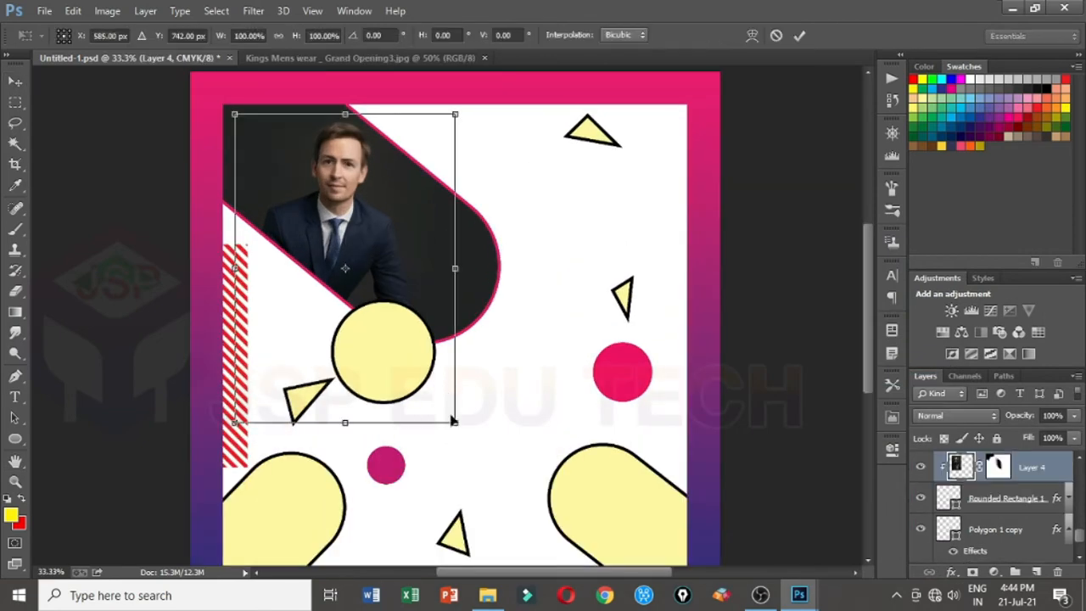
pyautogui.moveTo(457, 427); pyautogui.dragTo(466, 434)
pyautogui.press('Escape')
pyautogui.hotkey('ctrl', 't')
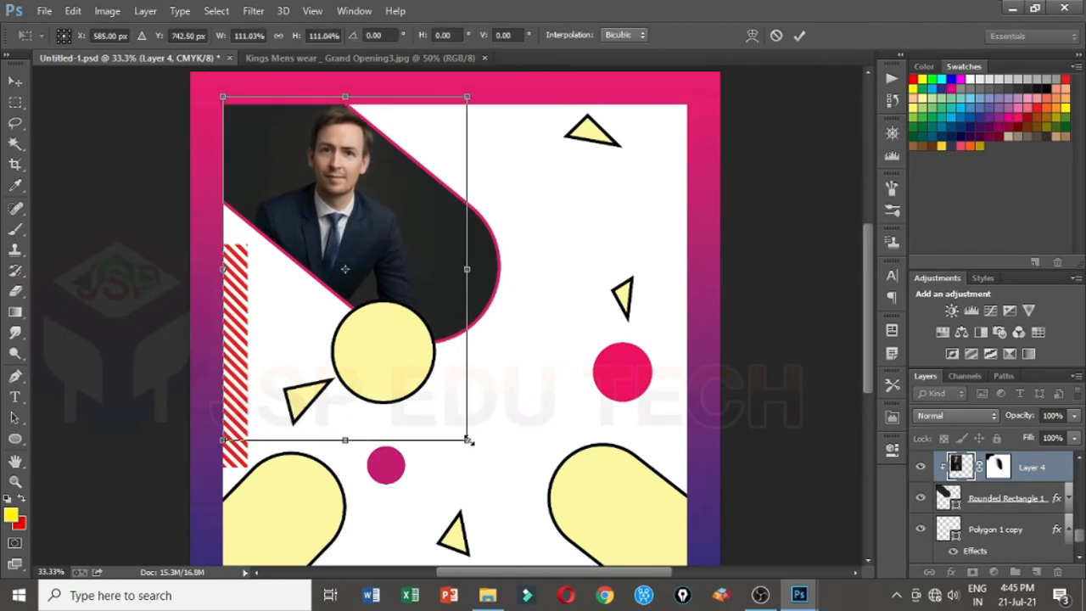
pyautogui.press('Return')
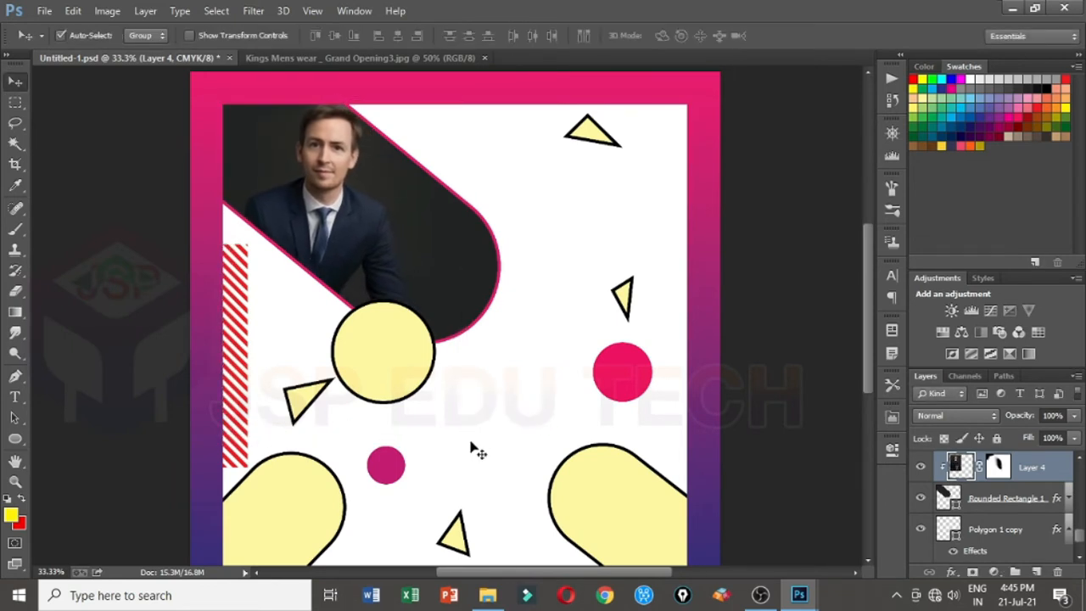
# Nudge the navy-suit portrait to the right so the man sits nearer the middle of the bar
pyautogui.hotkey('shift', 'Right')
pyautogui.hotkey('shift', 'Right')
pyautogui.hotkey('shift', 'Right')
pyautogui.hotkey('shift', 'Right')
pyautogui.hotkey('shift', 'Right')
pyautogui.hotkey('shift', 'Right')
pyautogui.hotkey('shift', 'Right')
pyautogui.hotkey('shift', 'Right')
pyautogui.hotkey('shift', 'Right')
pyautogui.hotkey('shift', 'Right')
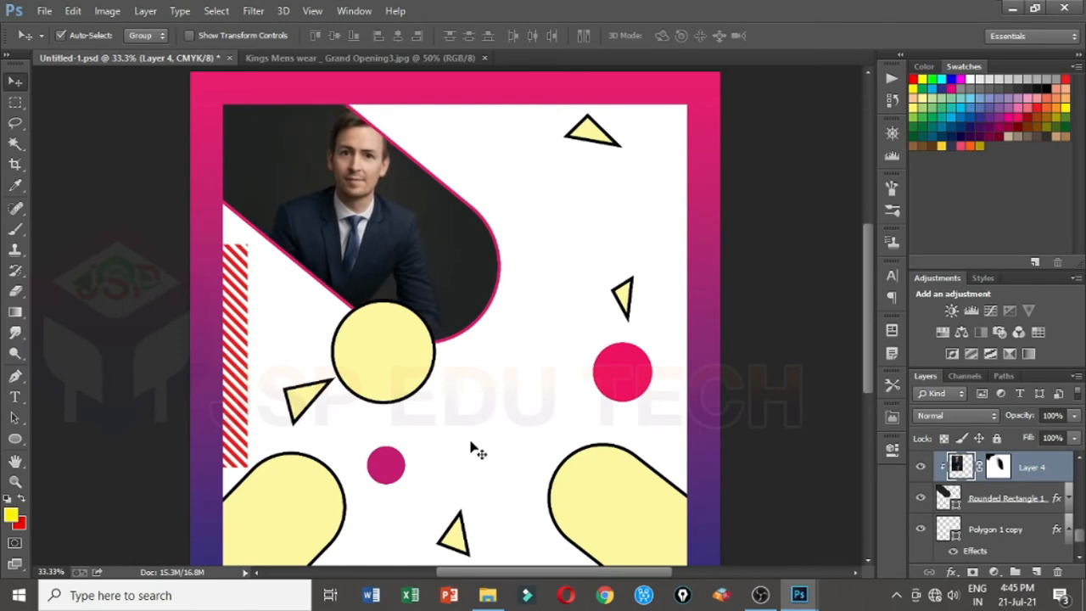
pyautogui.hotkey('shift', 'Right')
pyautogui.hotkey('shift', 'Right')
pyautogui.hotkey('shift', 'Right')
pyautogui.hotkey('shift', 'Right')
# Bring the magenta-suit photo into the design above the lower-right bar's layer and move it over that bar
pyautogui.hotkey('ctrl', 'j')
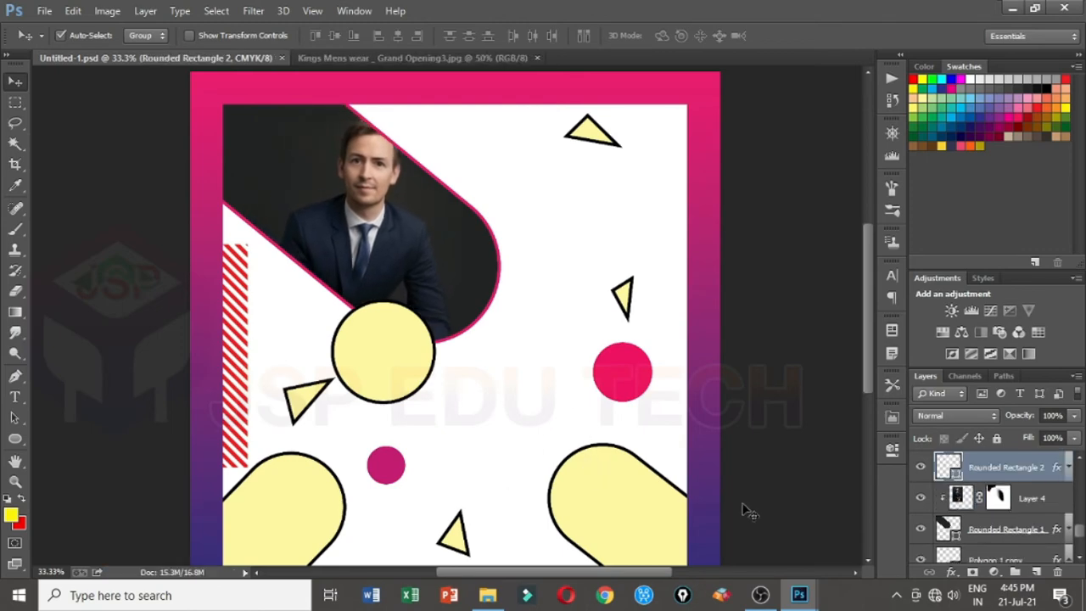
pyautogui.moveTo(799, 594)
pyautogui.click(933, 526)
pyautogui.moveTo(821, 419); pyautogui.dragTo(509, 364)
pyautogui.moveTo(574, 365); pyautogui.dragTo(651, 555)
# Clip the magenta-suit photo to the lower-right rounded bar and shift it slightly down and right inside it
pyautogui.scroll(-1, 992, 509)
pyautogui.keyDown('alt'); pyautogui.click(953, 499); pyautogui.keyUp('alt')
pyautogui.moveTo(631, 494); pyautogui.dragTo(644, 503)
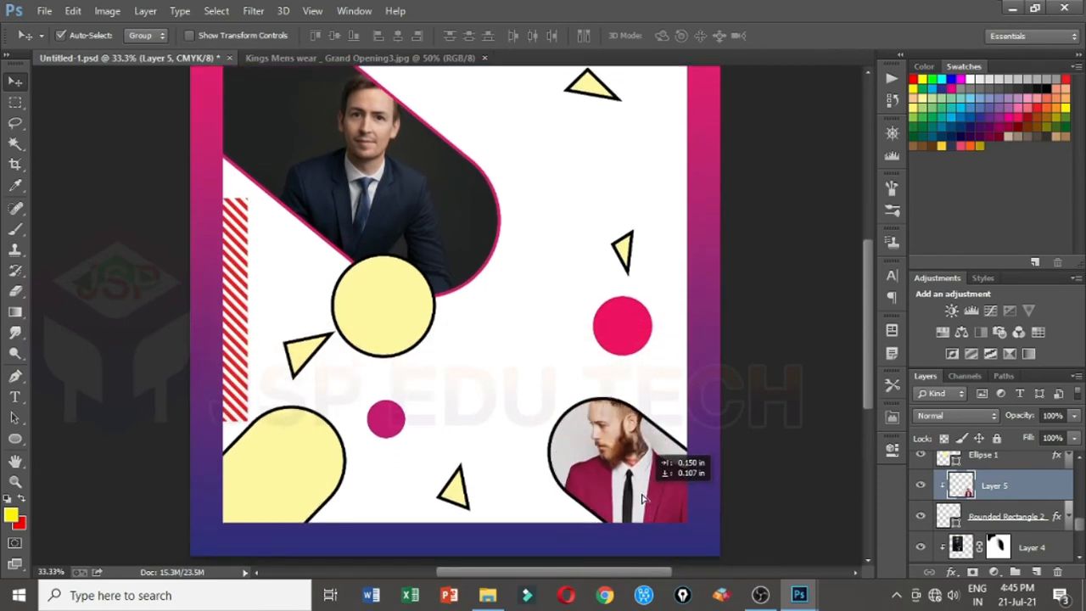
# Bring the yellow-suit photo into the design above the lower-left bar's layer and close its source file without saving
pyautogui.click(350, 478)
pyautogui.moveTo(799, 594)
pyautogui.click(850, 532)
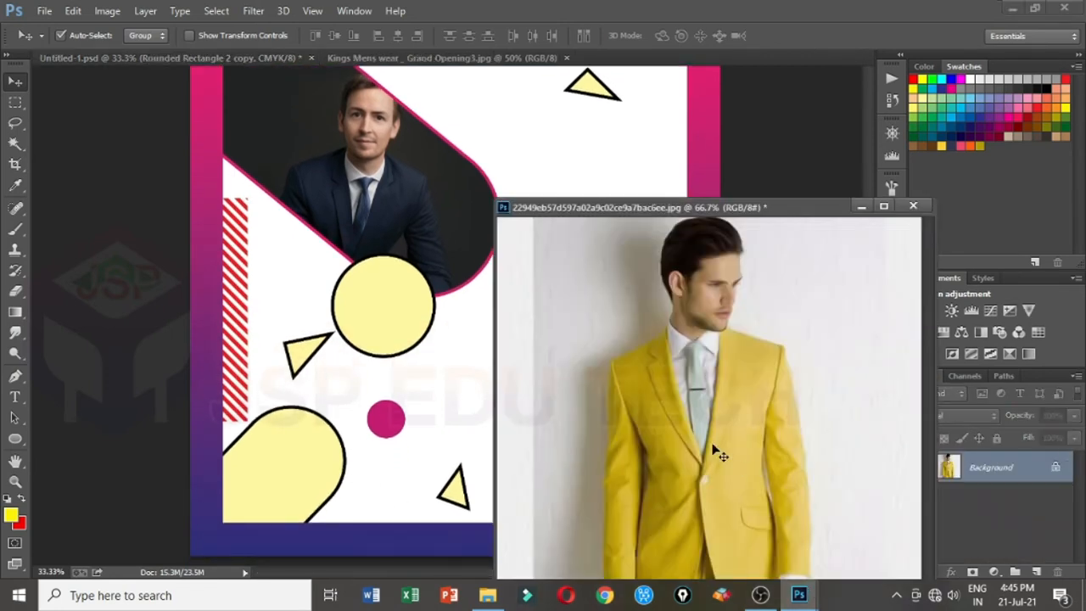
pyautogui.moveTo(717, 448); pyautogui.dragTo(260, 473)
pyautogui.click(913, 205)
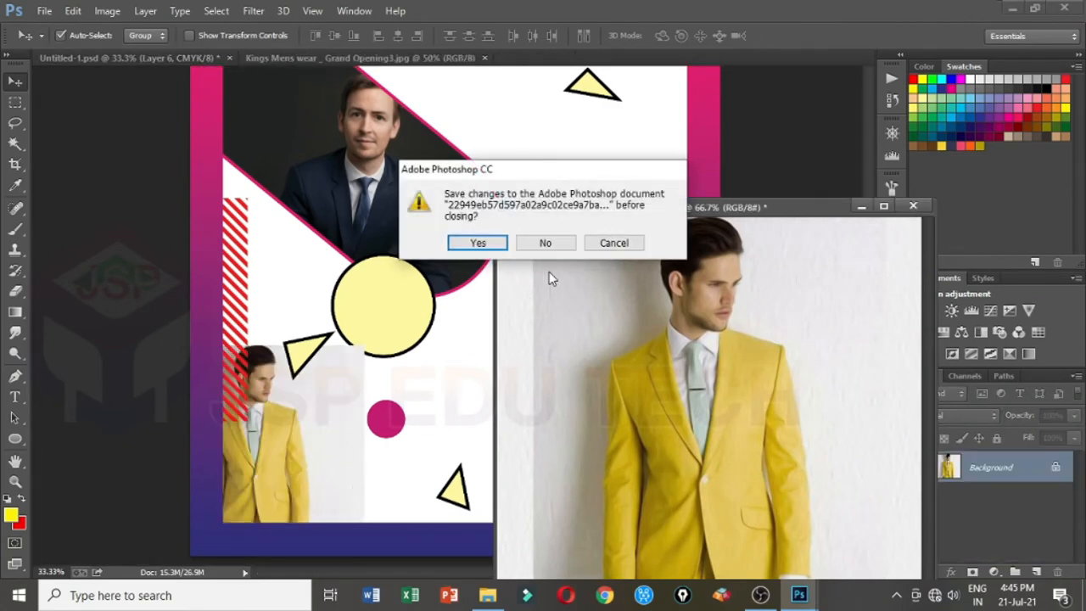
pyautogui.click(548, 243)
# Position the yellow-suit photo over the lower-left rounded bar and clip it to that shape
pyautogui.moveTo(268, 430); pyautogui.dragTo(287, 479)
pyautogui.scroll(-2, 993, 525)
pyautogui.keyDown('alt'); pyautogui.click(957, 500); pyautogui.keyUp('alt')
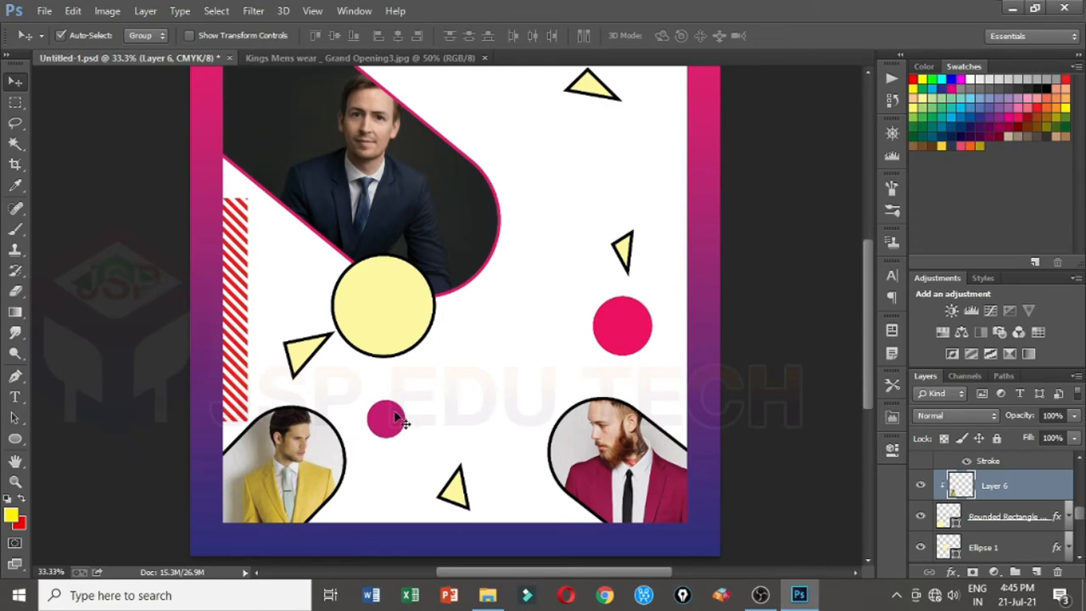
# Shift the purple circle slightly right, the pink circle up and right, and the lower triangle beside the magenta-suit bar
pyautogui.moveTo(397, 417); pyautogui.dragTo(395, 424)
pyautogui.moveTo(632, 326); pyautogui.dragTo(623, 284)
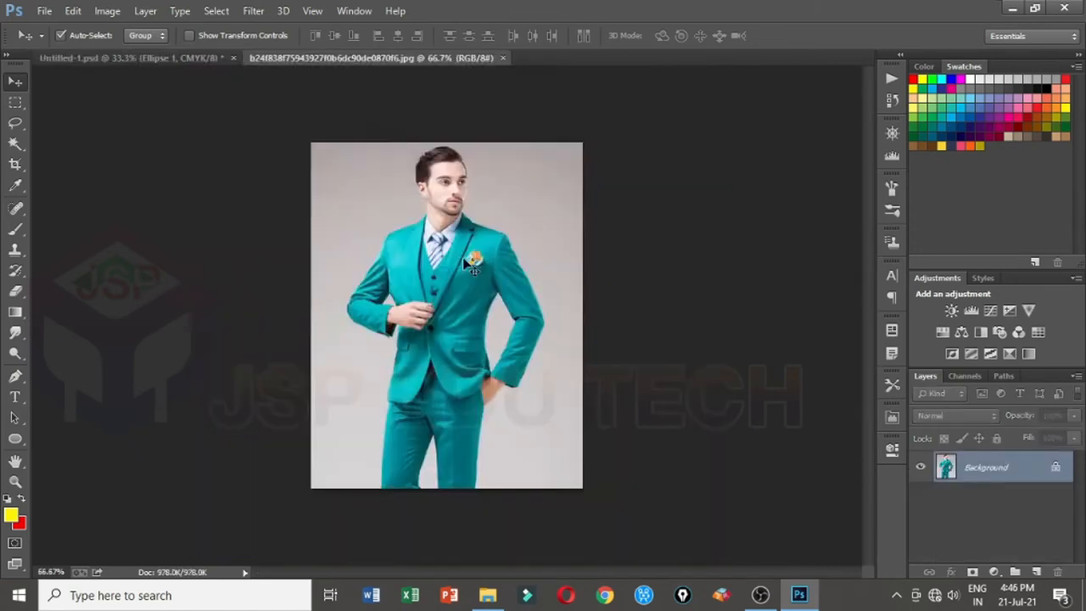
# Bring in the teal-suit photo, clip it to the black-outlined circle, enlarge it around the man's upper body, and save the document
pyautogui.moveTo(466, 264); pyautogui.dragTo(394, 371)
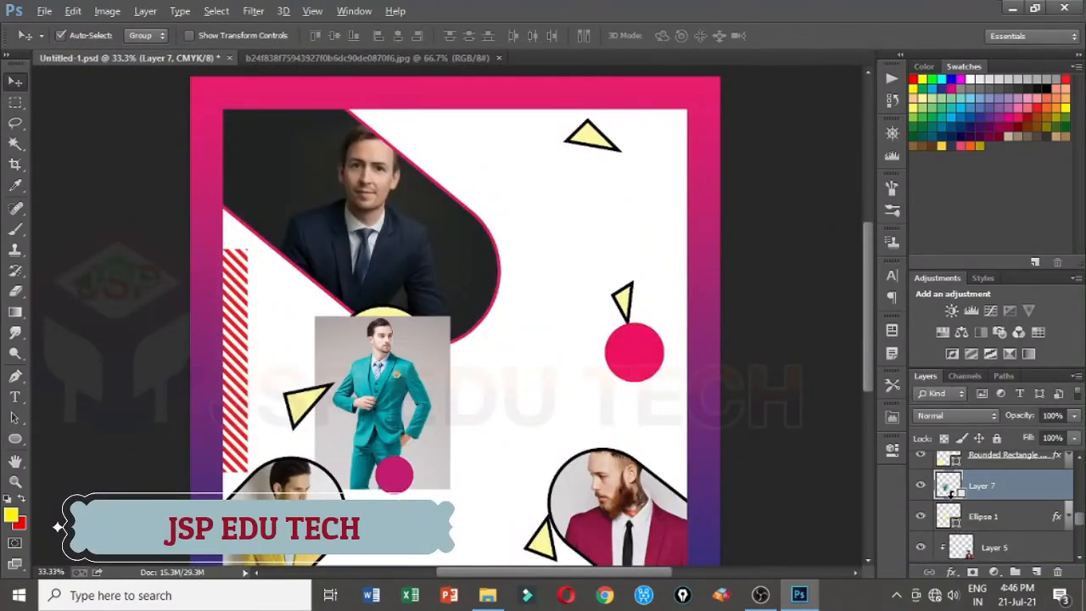
pyautogui.keyDown('alt'); pyautogui.click(954, 499); pyautogui.keyUp('alt')
pyautogui.moveTo(420, 316); pyautogui.dragTo(504, 240)
pyautogui.hotkey('ctrl', 't')
pyautogui.moveTo(378, 372); pyautogui.dragTo(382, 416)
pyautogui.press('Return')
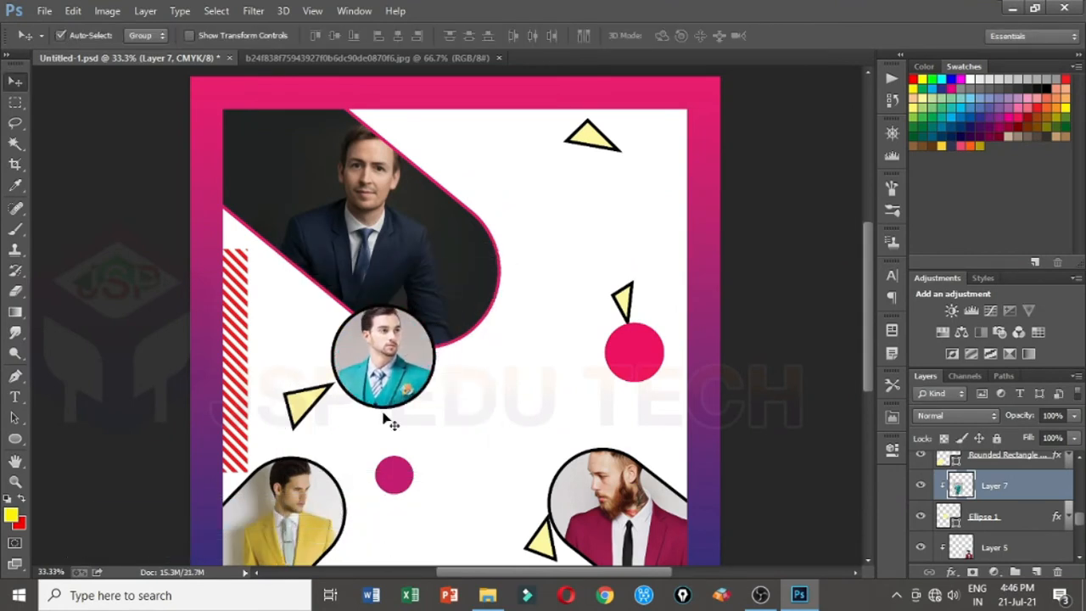
pyautogui.hotkey('ctrl', 's')
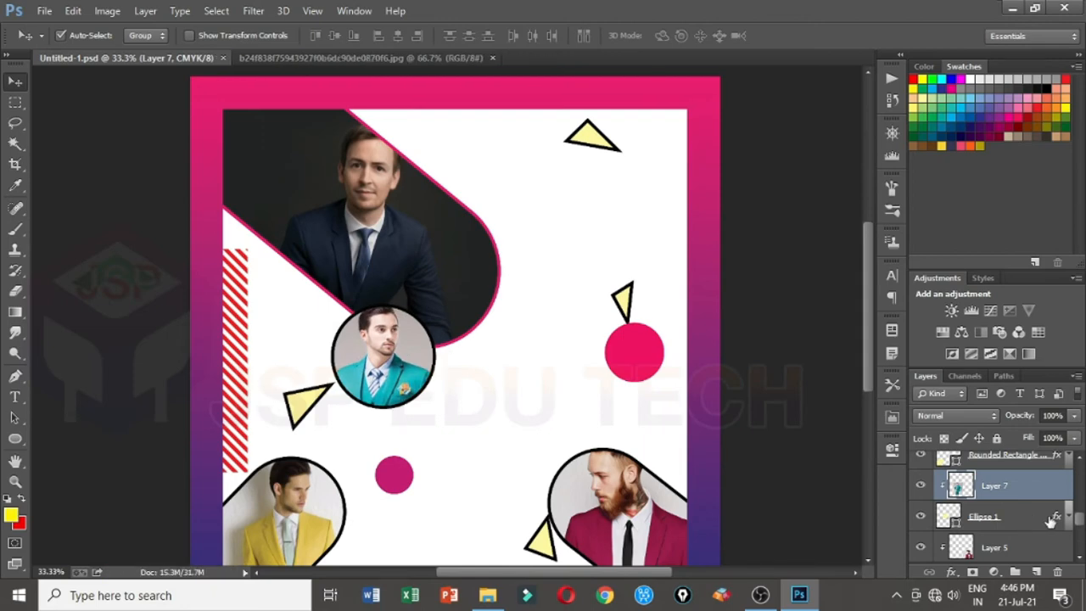
# Try recolouring the stroke of the teal-suit circle to orange-red
pyautogui.doubleClick(1054, 516)
pyautogui.click(491, 466)
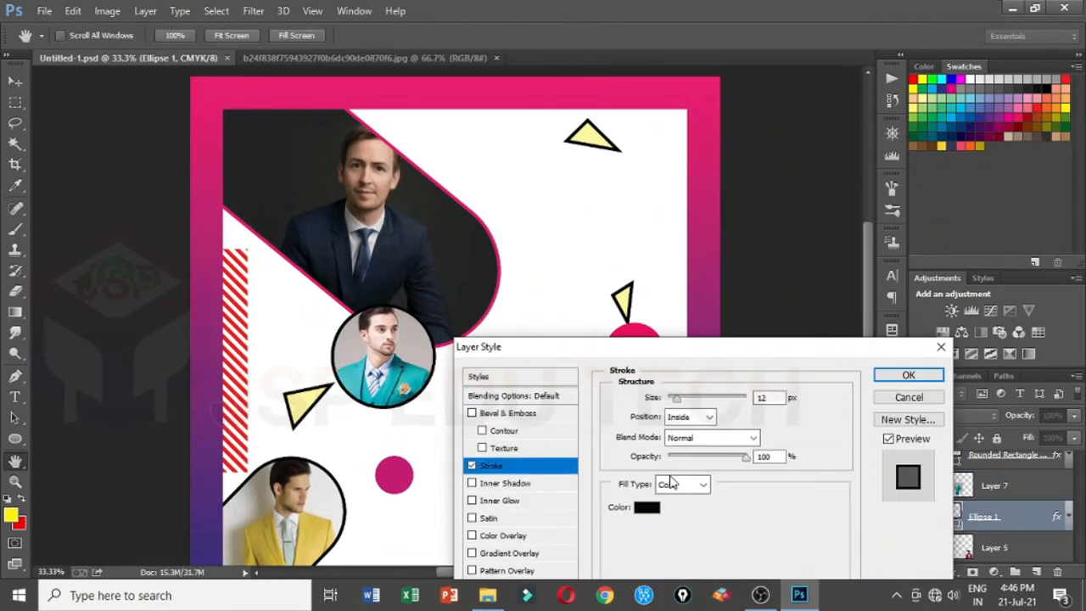
pyautogui.click(647, 506)
pyautogui.click(404, 467)
pyautogui.click(625, 302)
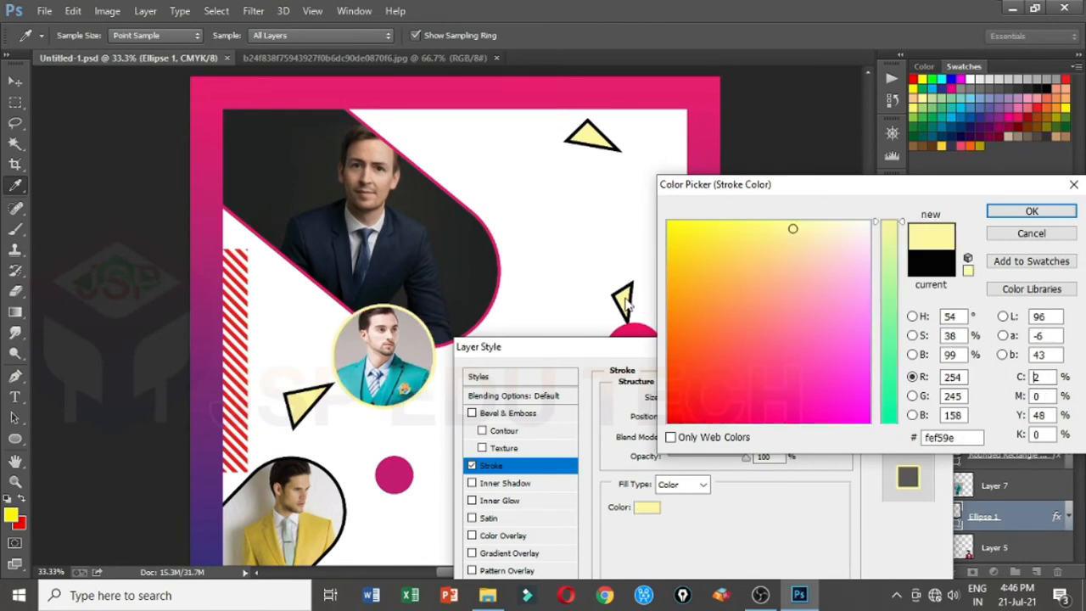
pyautogui.click(690, 367)
pyautogui.press('Return')
pyautogui.press('Return')
# Remove the black stroke effect from the pale yellow triangles
pyautogui.click(1056, 519)
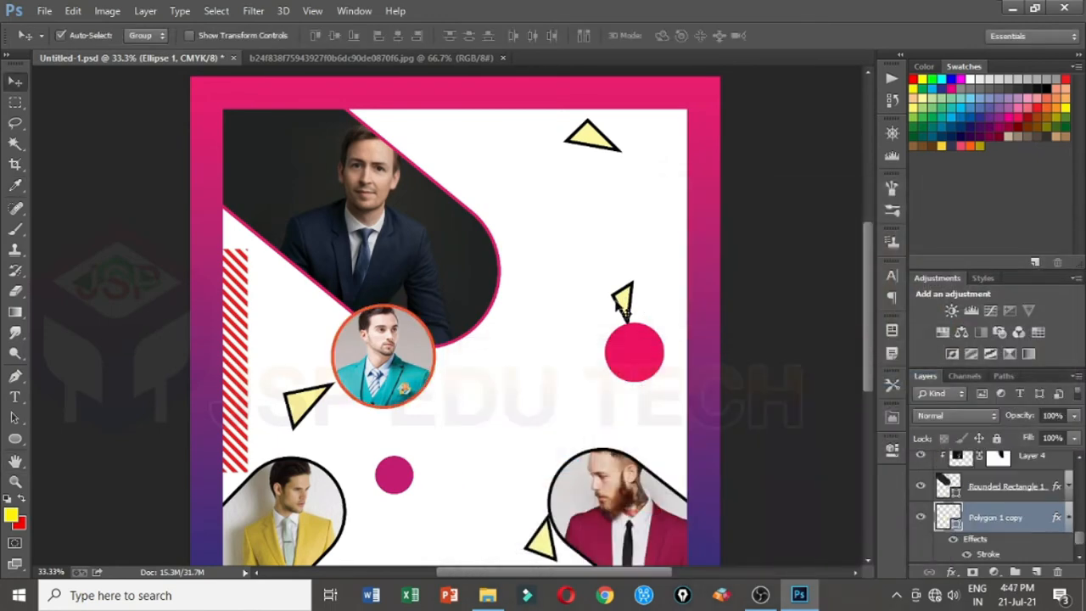
pyautogui.moveTo(1056, 519); pyautogui.dragTo(1057, 572)
pyautogui.click(605, 144)
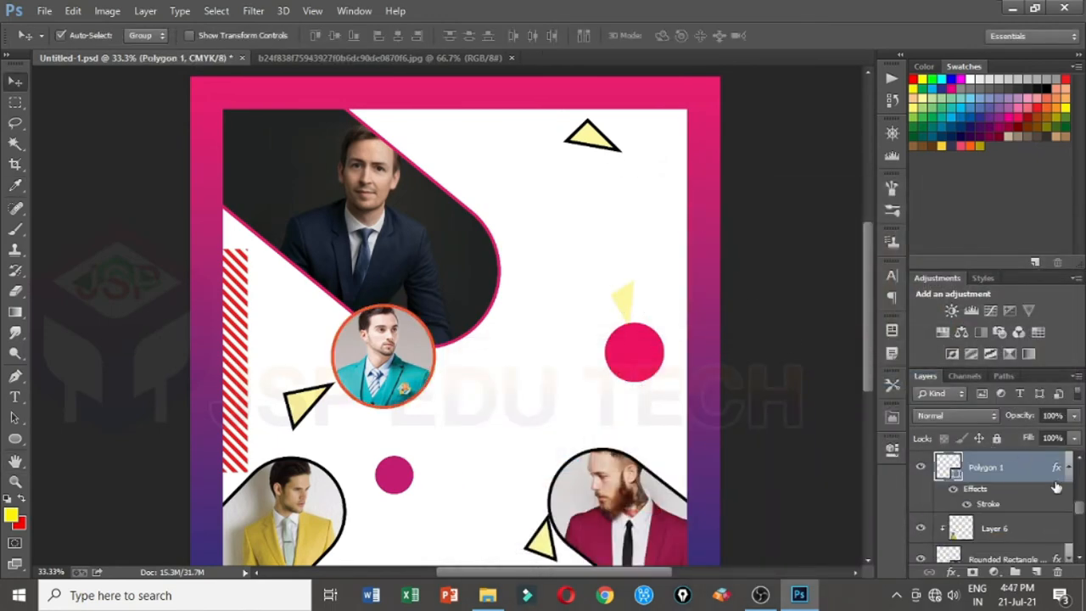
pyautogui.moveTo(1056, 469); pyautogui.dragTo(1057, 572)
pyautogui.hotkey('ctrl', 'j')
pyautogui.click(540, 544)
pyautogui.moveTo(1057, 467); pyautogui.dragTo(1057, 572)
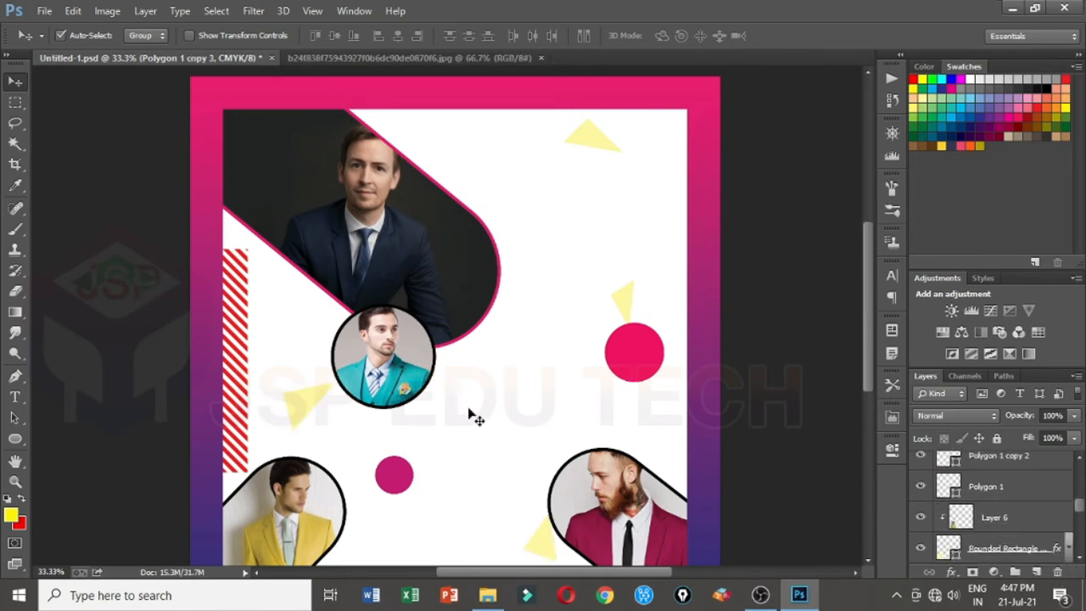
# Tuck the triangles against the magenta-suit bar, pink circle and teal-suit circle, and move the purple circle right
pyautogui.moveTo(546, 521); pyautogui.dragTo(548, 530)
pyautogui.moveTo(410, 478); pyautogui.dragTo(472, 472)
pyautogui.moveTo(319, 400)
pyautogui.mouseDown()
pyautogui.moveTo(326, 360)
pyautogui.moveTo(329, 383)
pyautogui.mouseUp()
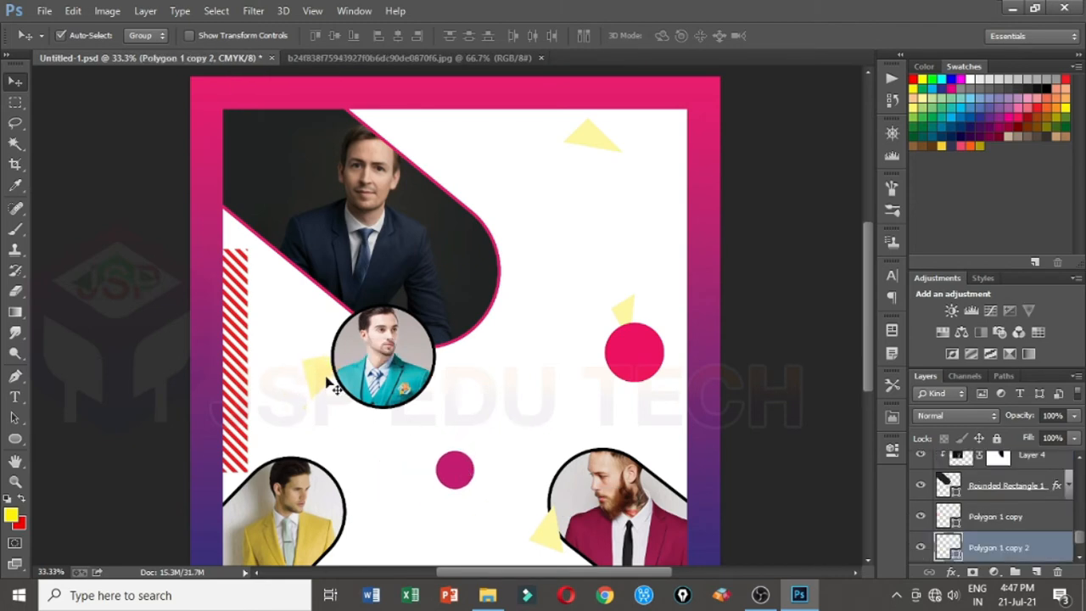
# Look through the 102. stock Images folder and its Background subfolder for artwork to add
pyautogui.hotkey('ctrl', 'o')
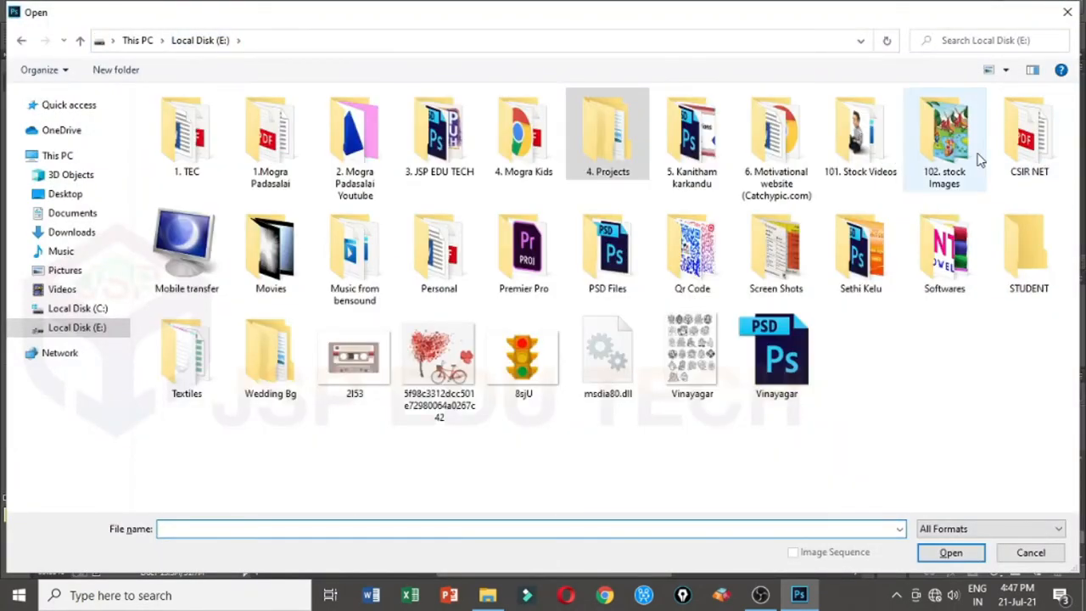
pyautogui.doubleClick(977, 158)
pyautogui.scroll(-5, 826, 170)
pyautogui.click(734, 136)
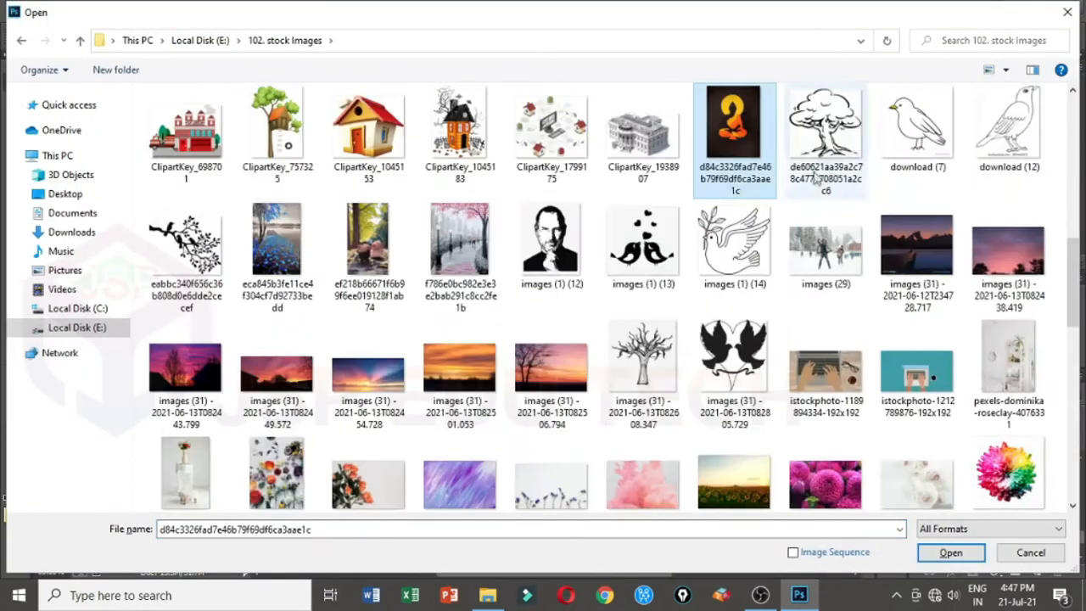
pyautogui.scroll(6, 521, 235)
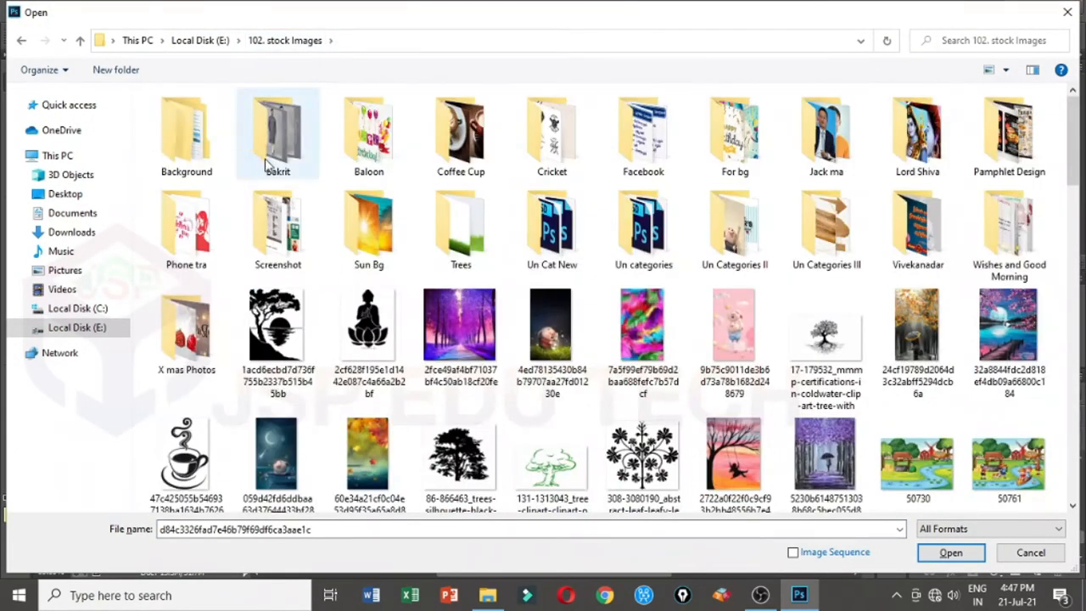
pyautogui.doubleClick(181, 158)
pyautogui.click(307, 43)
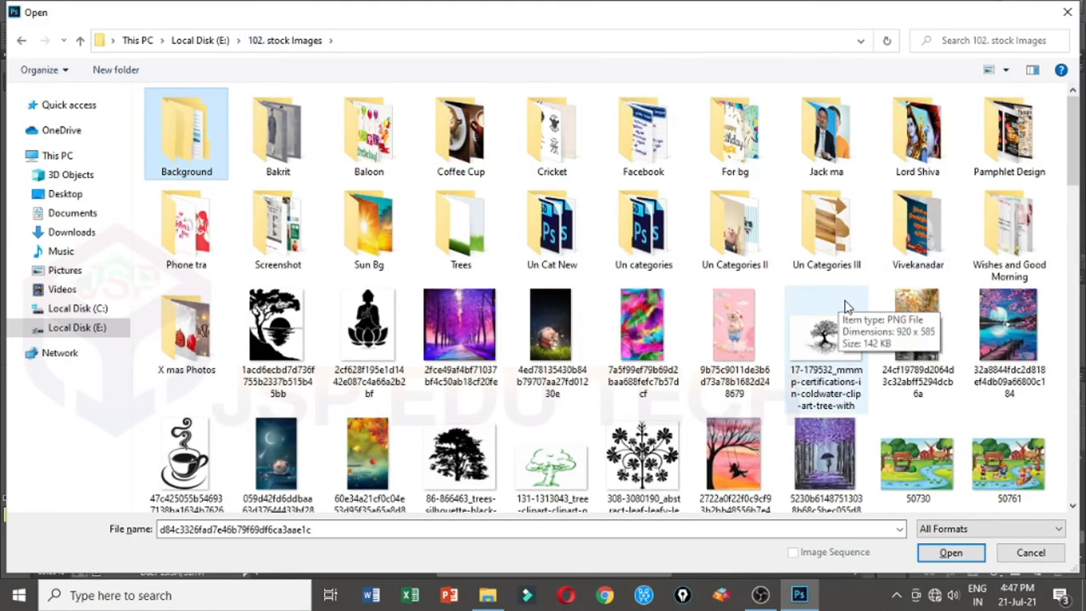
pyautogui.scroll(-5, 872, 249)
pyautogui.scroll(5, 874, 254)
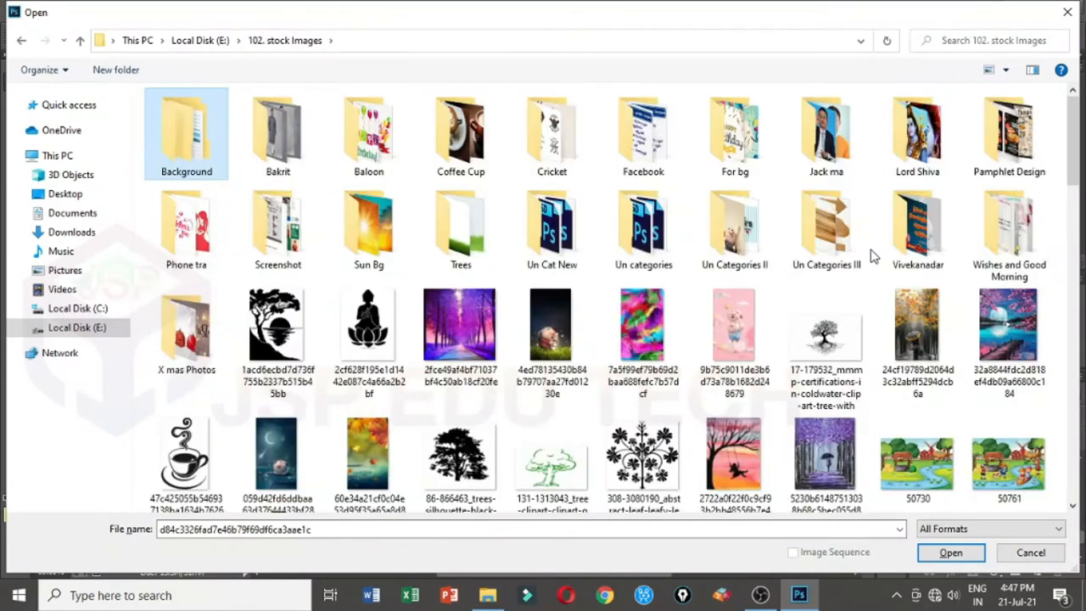
pyautogui.click(200, 40)
pyautogui.press('Escape')
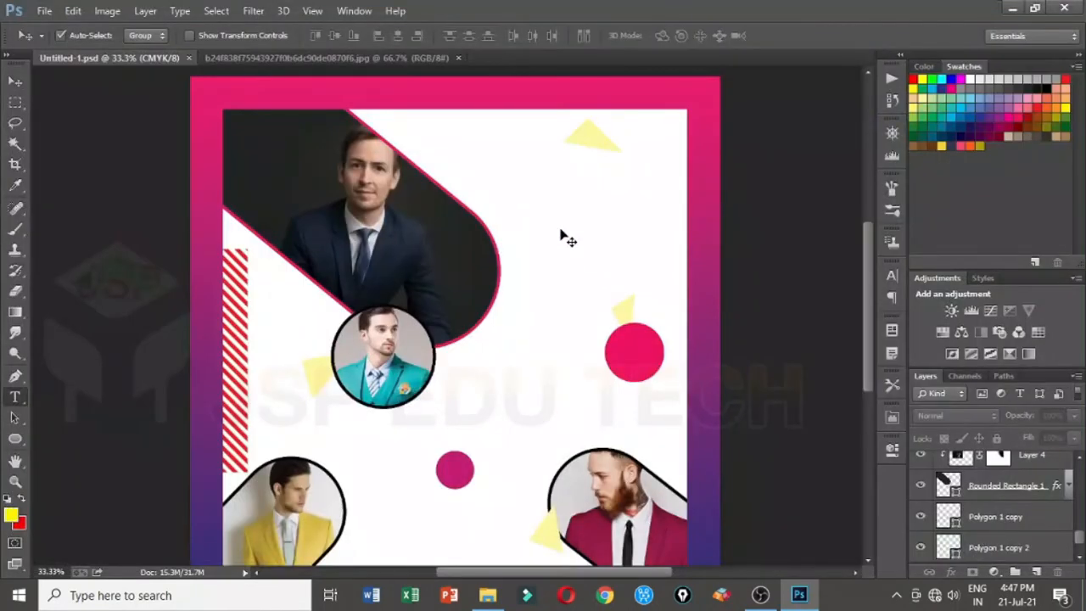
# Add the yellow 90 pt Nirmala UI Bold text "asdfghjkl;zxcvbnm,qwertyuiop" and move it left across the design
pyautogui.click(558, 226)
pyautogui.write('asd')
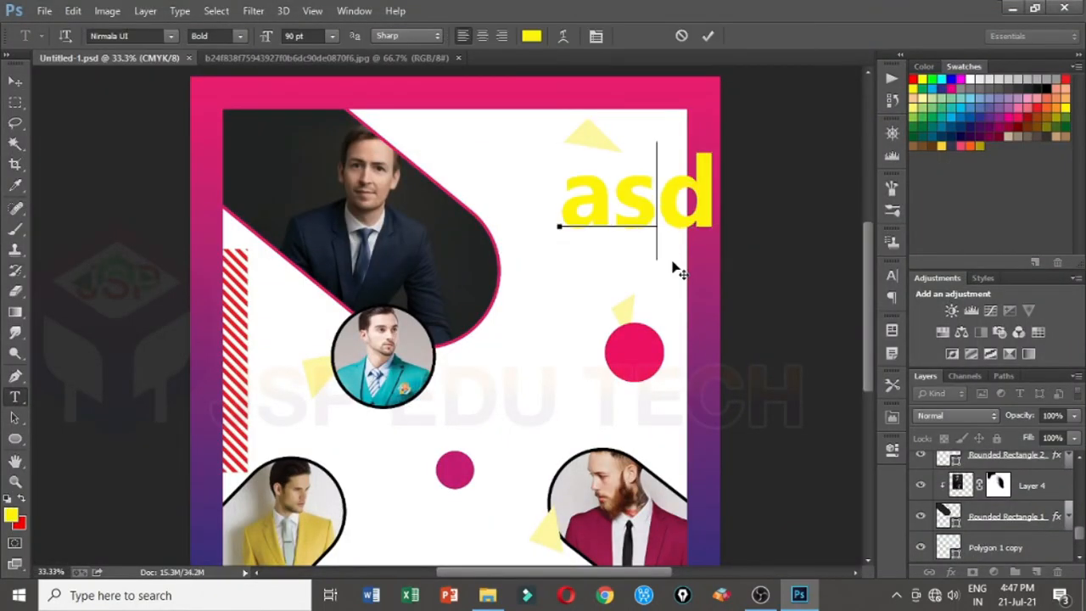
pyautogui.press('BackSpace')
pyautogui.press('BackSpace')
pyautogui.press('BackSpace')
pyautogui.write('asd')
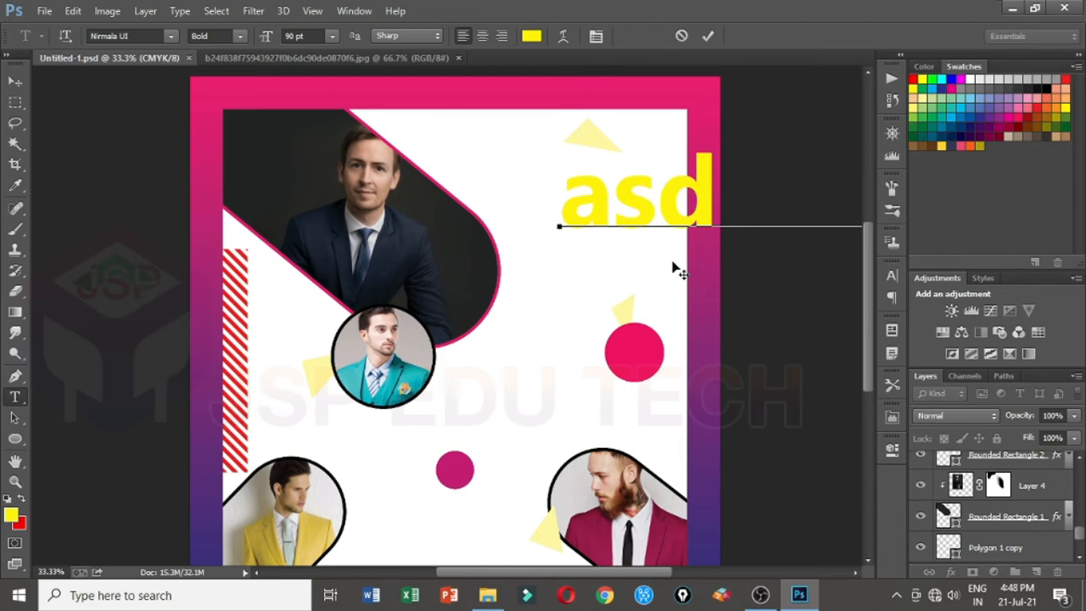
pyautogui.hotkey('ctrl', 'Return')
pyautogui.click(668, 231)
pyautogui.moveTo(645, 332); pyautogui.dragTo(349, 353)
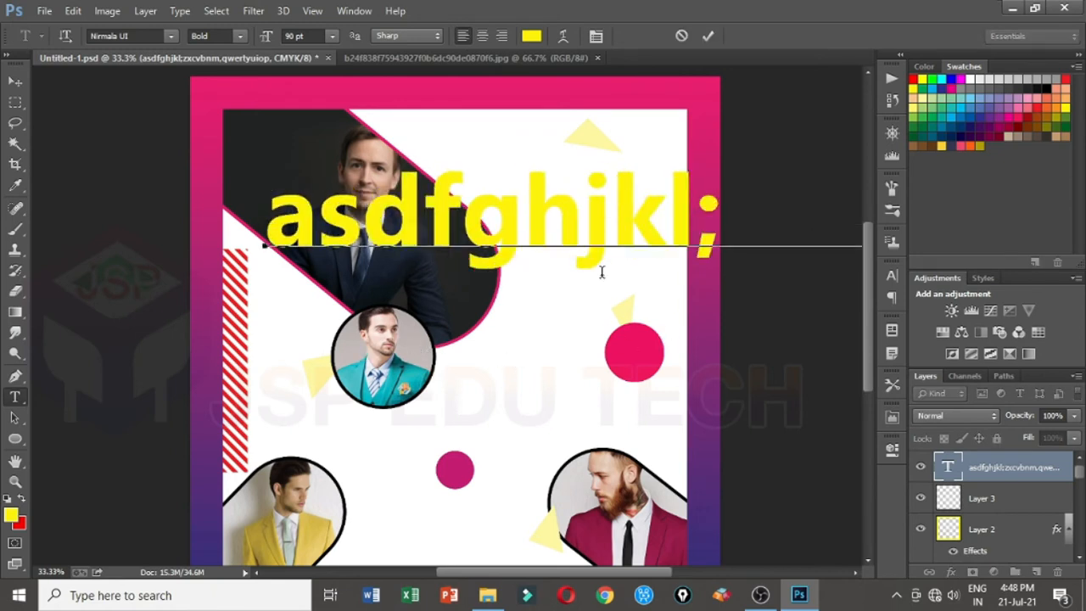
# Break the sample text into four lines: "asdfghjkl;", "zxcvbnm,", "qwertyui" and "op"
pyautogui.press('Return')
pyautogui.press('Return')
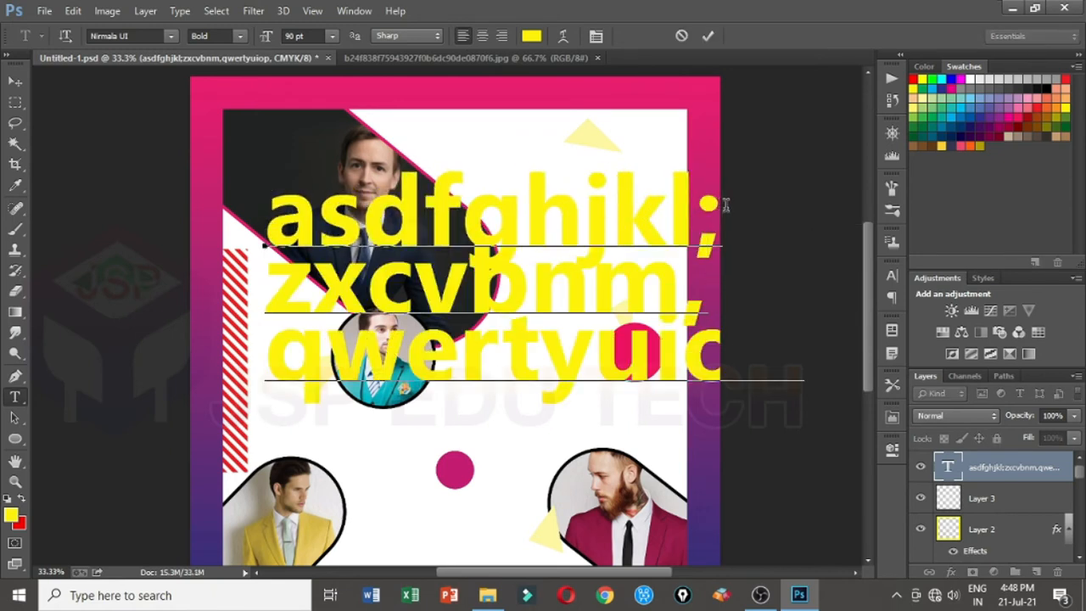
pyautogui.press('Return')
pyautogui.hotkey('ctrl', 'Return')
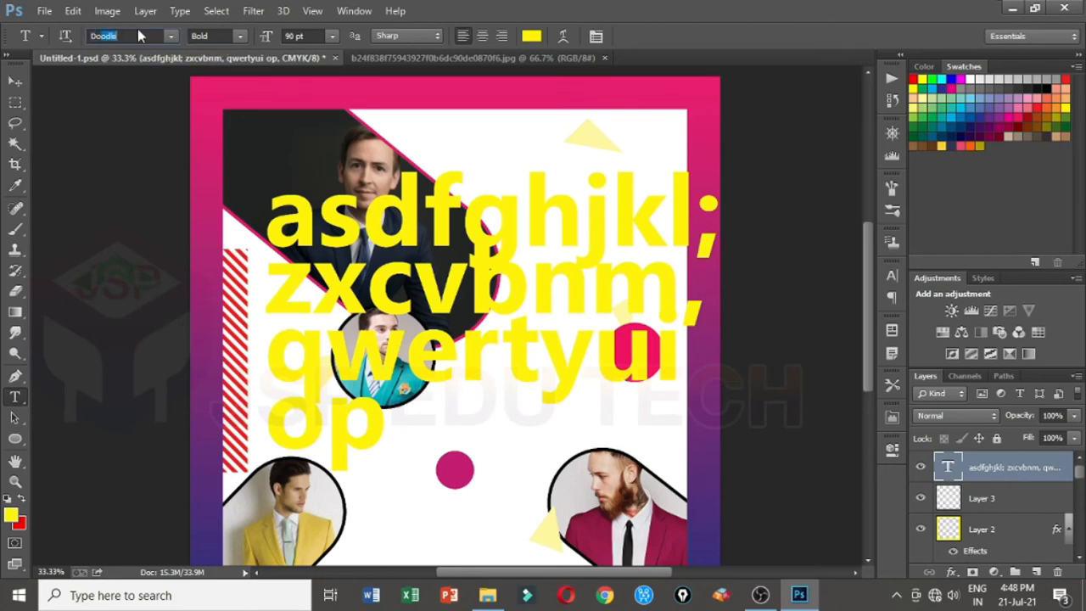
# Set the sample text to the FB-Doodled ornament font, scale it down to 64.48 pt and shift it left
pyautogui.press('Return')
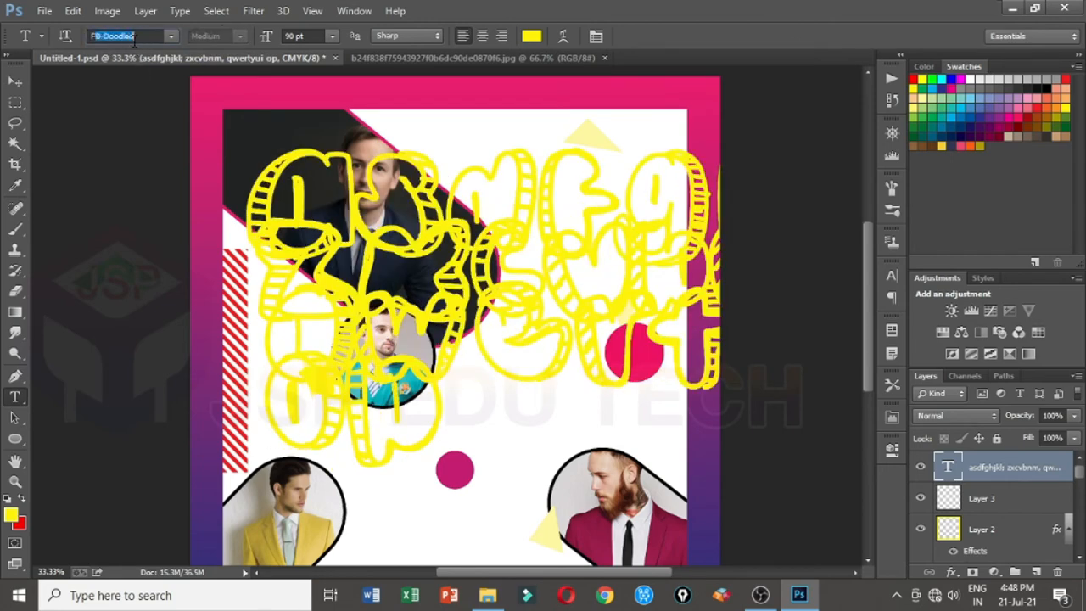
pyautogui.press('Return')
pyautogui.hotkey('ctrl', 't')
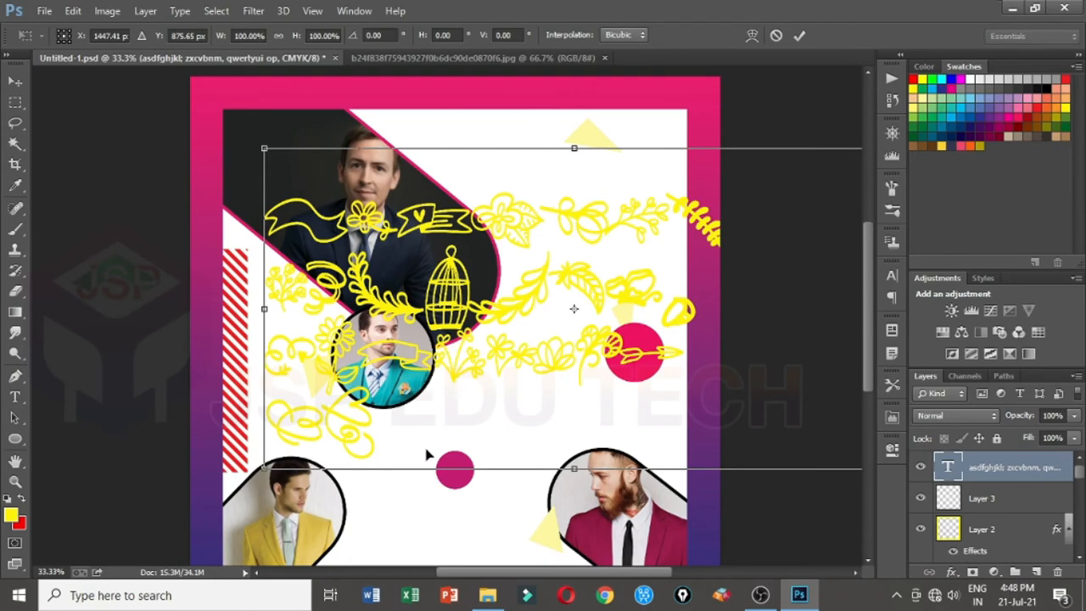
pyautogui.moveTo(267, 469); pyautogui.dragTo(352, 423)
pyautogui.moveTo(461, 402); pyautogui.dragTo(352, 417)
pyautogui.press('Return')
pyautogui.scroll(1, 443, 375)
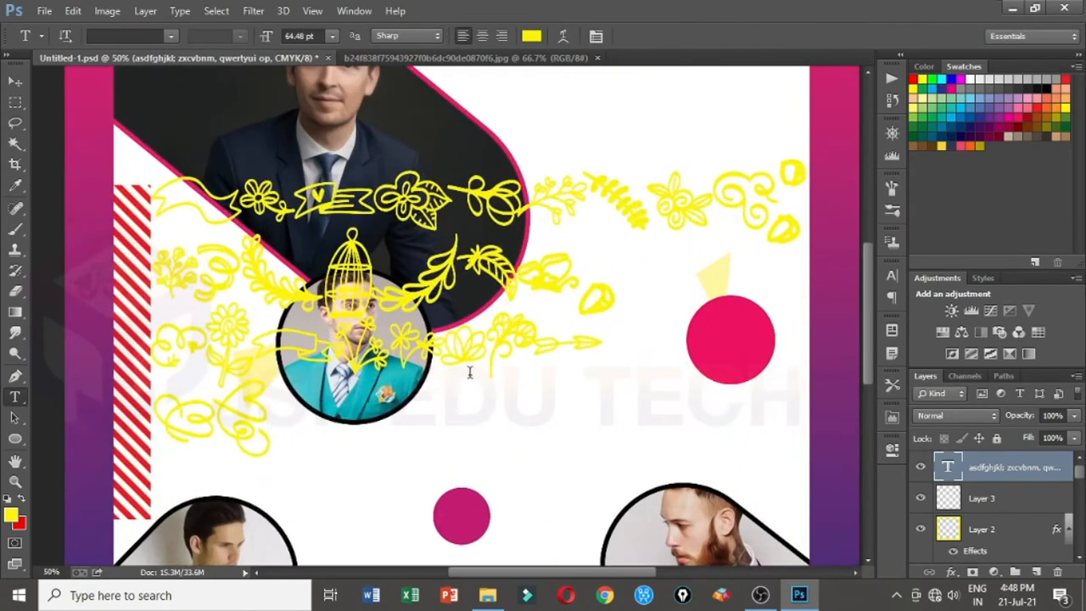
# Cut the looped "q" ornament from the sample text and place it as a separate text layer below the teal-suit circle
pyautogui.click(201, 411)
pyautogui.moveTo(212, 350); pyautogui.dragTo(169, 338)
pyautogui.hotkey('ctrl', 'x')
pyautogui.hotkey('ctrl', 'Return')
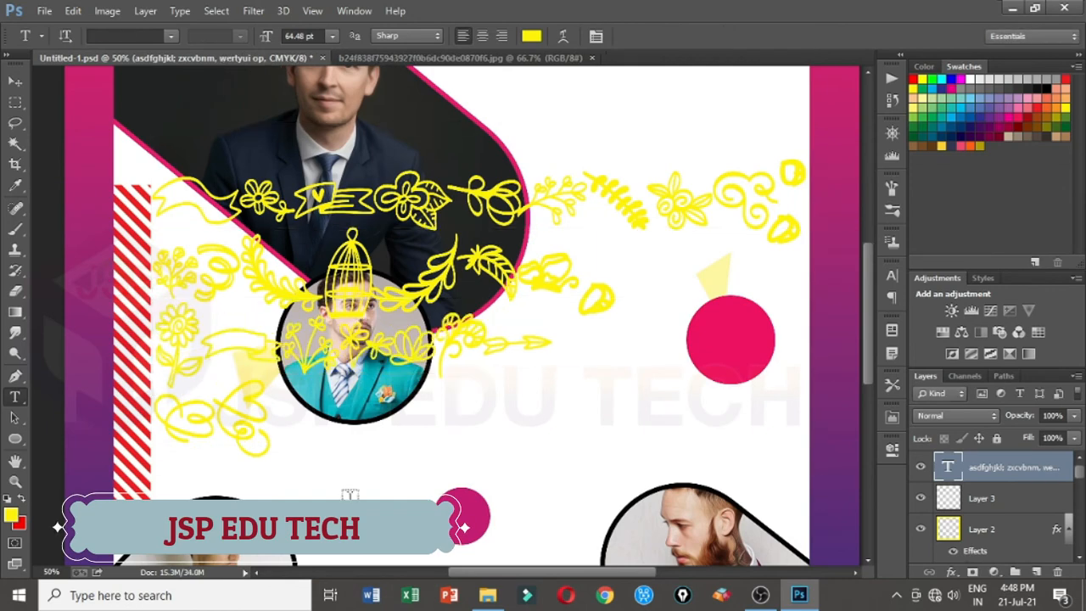
pyautogui.click(350, 494)
pyautogui.write('q')
pyautogui.hotkey('ctrl', 'Return')
# Cut the coiled "x" ornament from the sample text and place it as a separate text layer above the magenta-suit bar
pyautogui.moveTo(237, 280); pyautogui.dragTo(206, 274)
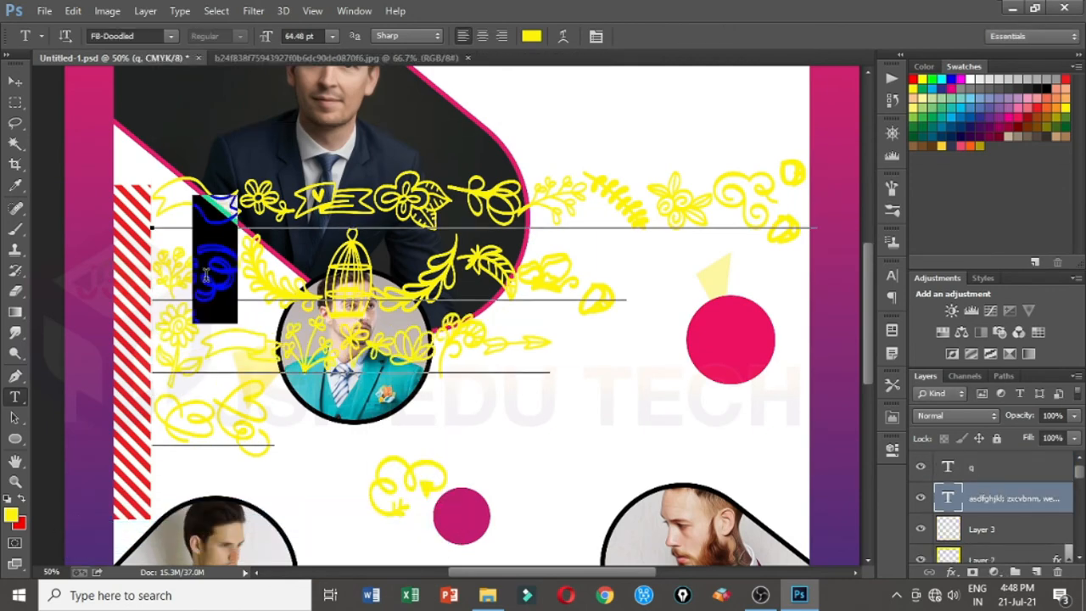
pyautogui.hotkey('ctrl', 'x')
pyautogui.hotkey('ctrl', 'Return')
pyautogui.click(572, 496)
pyautogui.write('x')
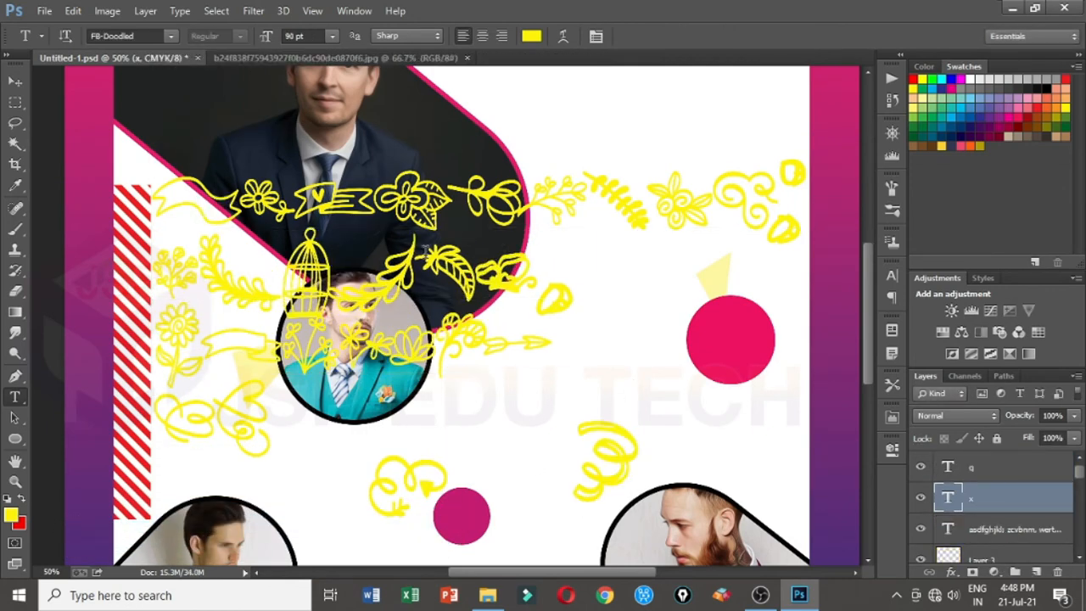
pyautogui.hotkey('ctrl', 'Return')
# Delete the remaining multi-line ornament sample text
pyautogui.press('v')
pyautogui.click(398, 227)
pyautogui.press('Delete')
# Recolour the looped and coiled ornaments to dark grey 222423
pyautogui.click(433, 483)
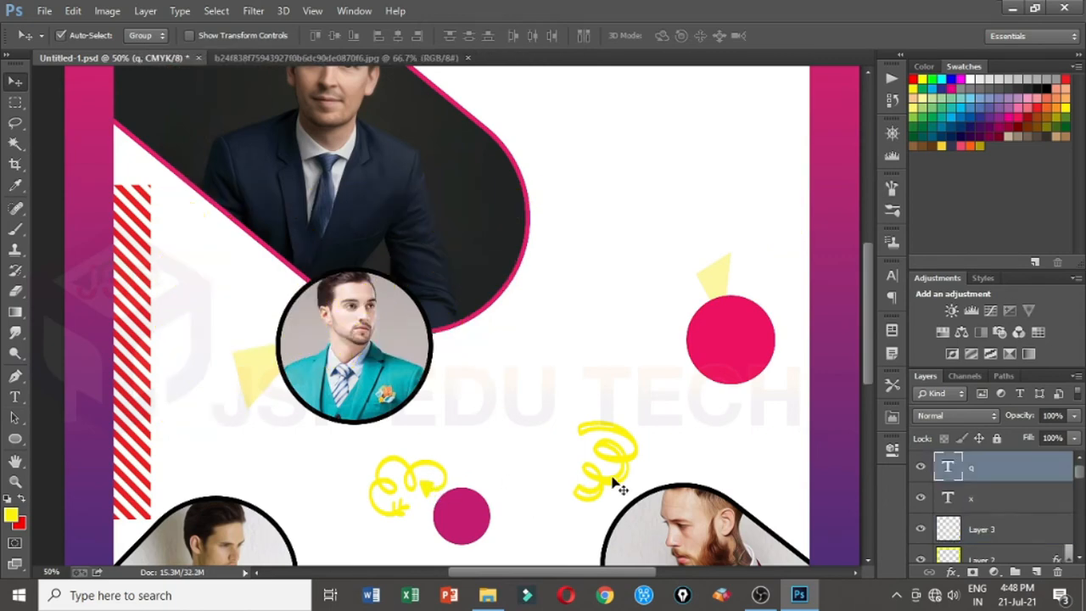
pyautogui.click(892, 276)
pyautogui.click(844, 365)
pyautogui.click(695, 392)
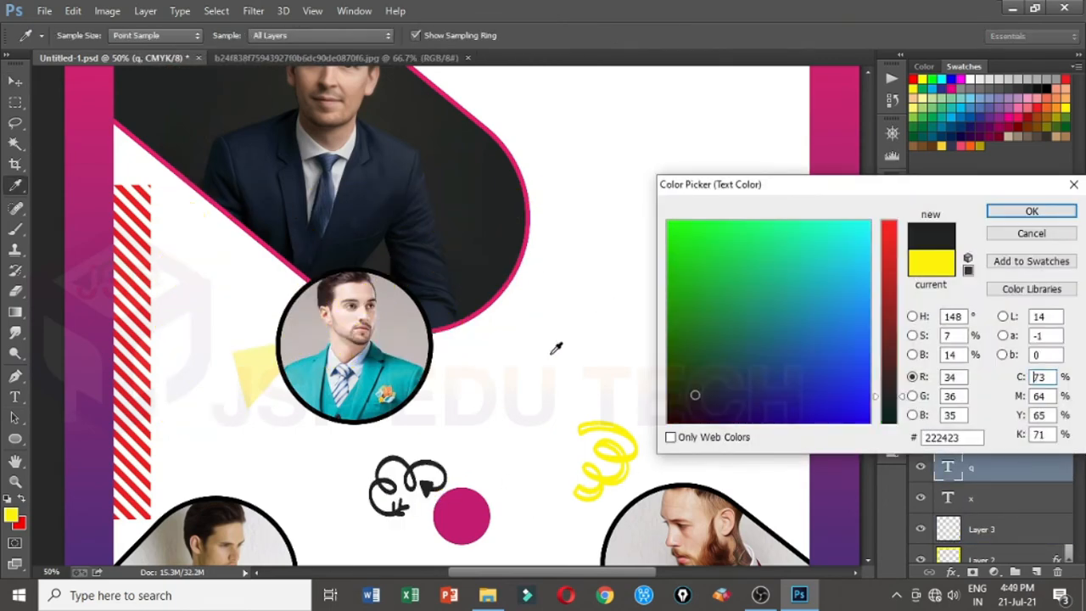
pyautogui.press('Return')
pyautogui.click(620, 435)
pyautogui.click(843, 364)
pyautogui.click(494, 208)
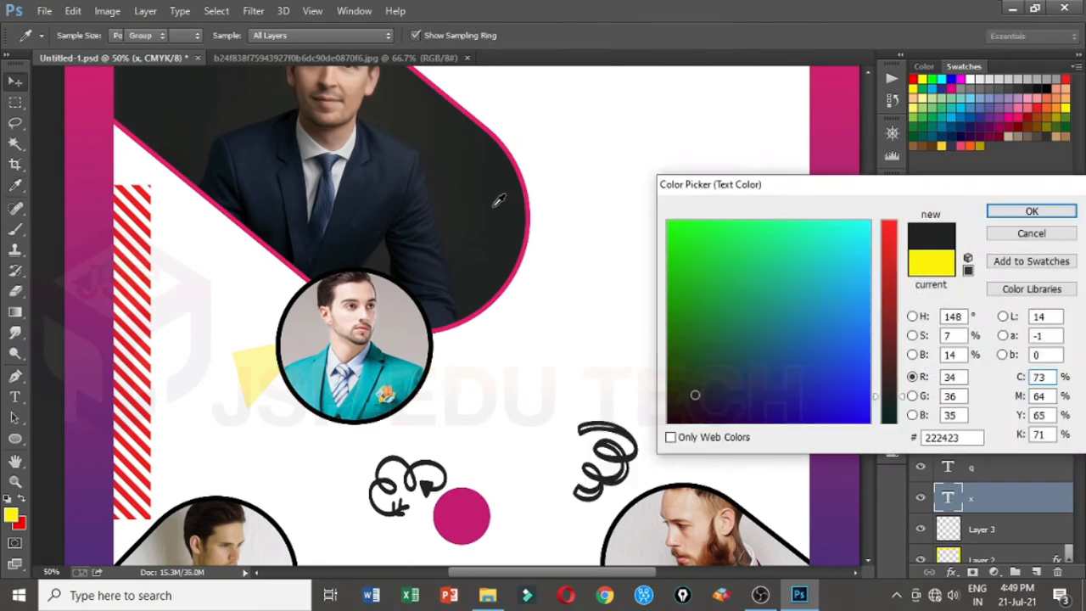
pyautogui.press('Return')
# Move the looped ornament into the white area above the pink circle and the coiled one left of the magenta-suit bar
pyautogui.hotkey('ctrl', '-')
pyautogui.moveTo(421, 432)
pyautogui.mouseDown()
pyautogui.moveTo(574, 243)
pyautogui.moveTo(579, 218)
pyautogui.moveTo(580, 231)
pyautogui.mouseUp()
pyautogui.moveTo(573, 431); pyautogui.dragTo(540, 454)
# Move the purple circle against the yellow-suit bar's edge, and rotate and lower the coiled ornament near the magenta-suit bar
pyautogui.moveTo(459, 453)
pyautogui.mouseDown()
pyautogui.moveTo(399, 465)
pyautogui.moveTo(415, 449)
pyautogui.moveTo(357, 484)
pyautogui.mouseUp()
pyautogui.hotkey('ctrl', 't')
pyautogui.press('Return')
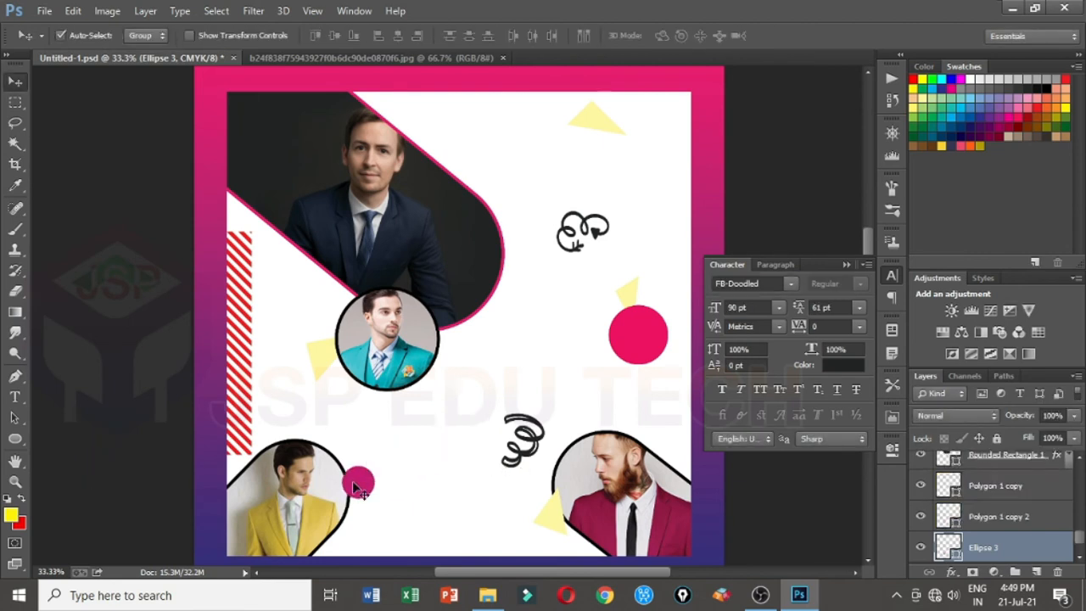
pyautogui.moveTo(539, 458); pyautogui.dragTo(531, 501)
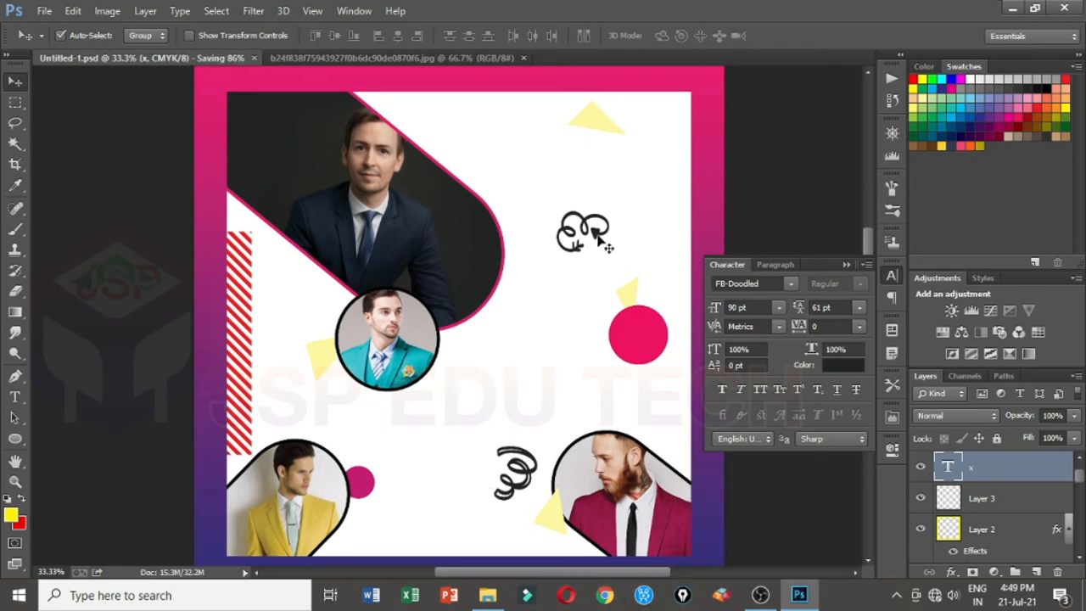
# Duplicate the looped ornament near the navy-suit photo, and move the original above the pink circle and the coiled one beside the lower yellow triangle
pyautogui.hotkey('ctrl', 's')
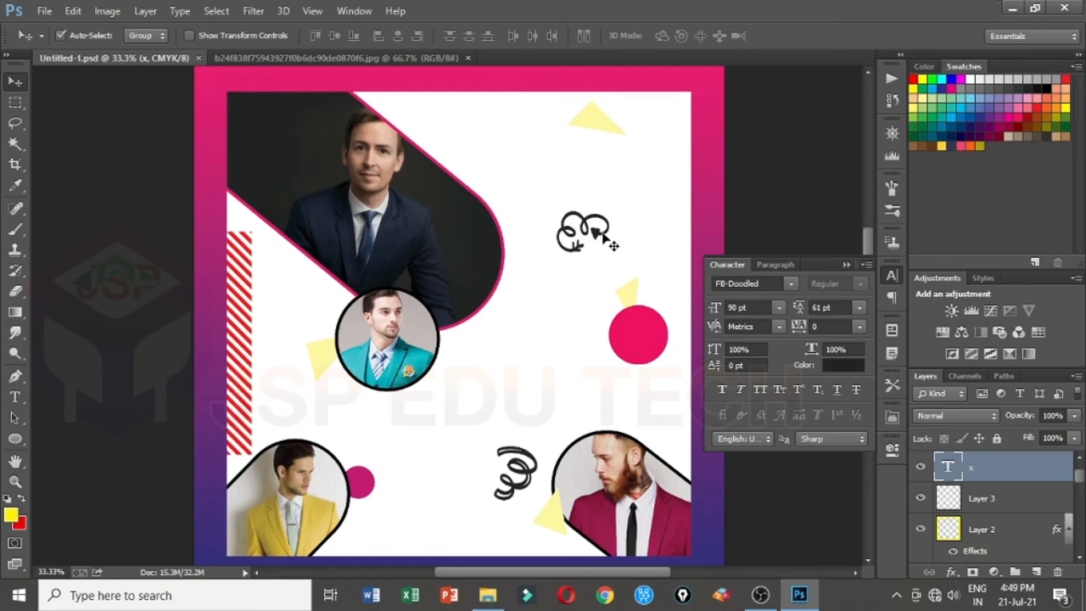
pyautogui.moveTo(611, 242)
pyautogui.mouseDown()
pyautogui.moveTo(667, 195)
pyautogui.moveTo(526, 174)
pyautogui.moveTo(490, 181)
pyautogui.mouseUp()
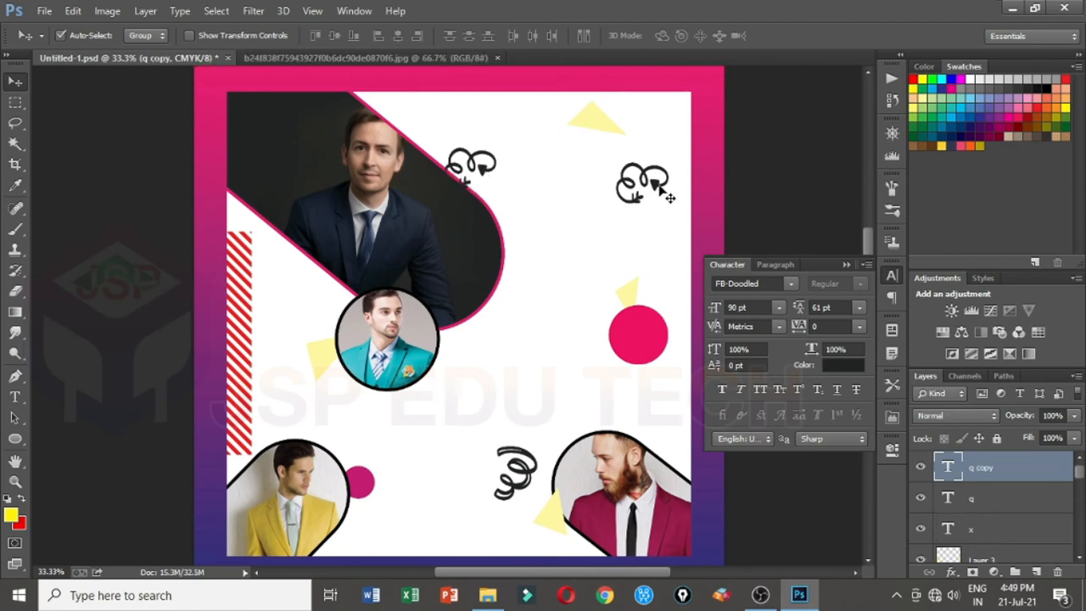
pyautogui.moveTo(669, 197); pyautogui.dragTo(677, 268)
pyautogui.moveTo(538, 489); pyautogui.dragTo(545, 527)
# Enlarge the copied looped ornament to about 116 pt, rotate it clockwise and place it just outside the navy-suit photo's slanted edge
pyautogui.click(480, 170)
pyautogui.hotkey('ctrl', 't')
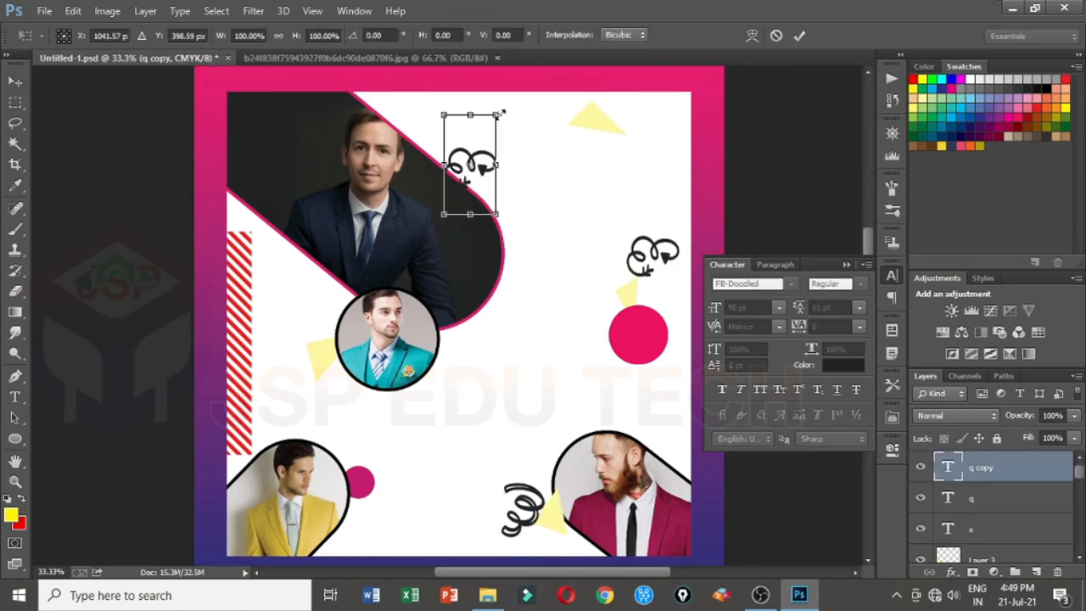
pyautogui.moveTo(498, 113)
pyautogui.mouseDown()
pyautogui.moveTo(533, 117)
pyautogui.moveTo(508, 231)
pyautogui.moveTo(551, 210)
pyautogui.mouseUp()
pyautogui.press('Return')
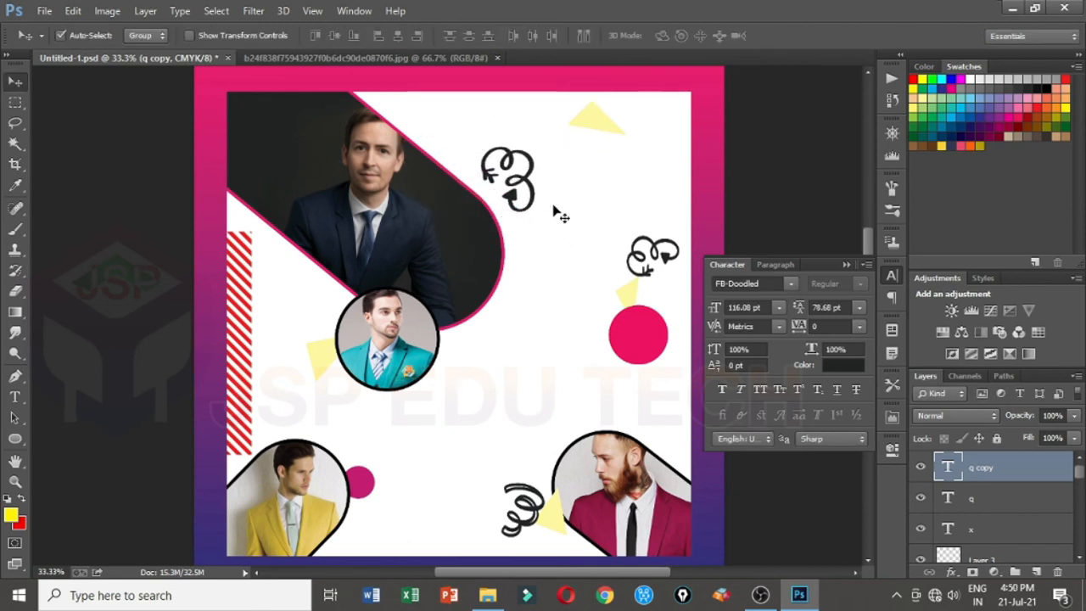
# Scale the original looped ornament down to about 79% and place it beside the teal-suit circle
pyautogui.moveTo(678, 269)
pyautogui.mouseDown()
pyautogui.moveTo(583, 317)
pyautogui.moveTo(603, 413)
pyautogui.mouseUp()
pyautogui.hotkey('ctrl', 't')
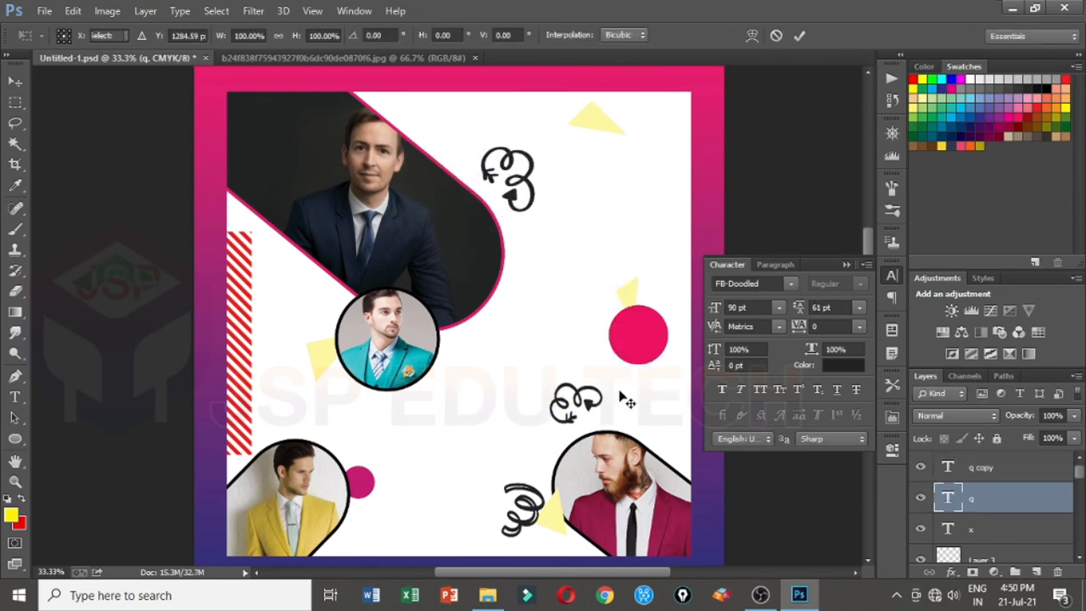
pyautogui.moveTo(603, 349)
pyautogui.mouseDown()
pyautogui.moveTo(594, 365)
pyautogui.moveTo(433, 398)
pyautogui.moveTo(559, 371)
pyautogui.mouseUp()
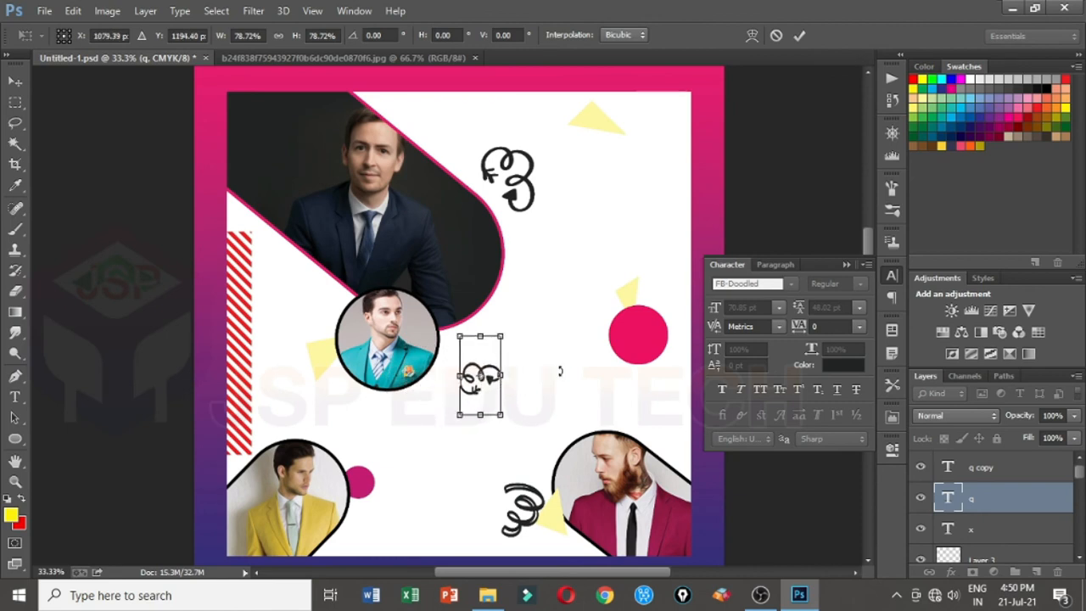
pyautogui.press('Return')
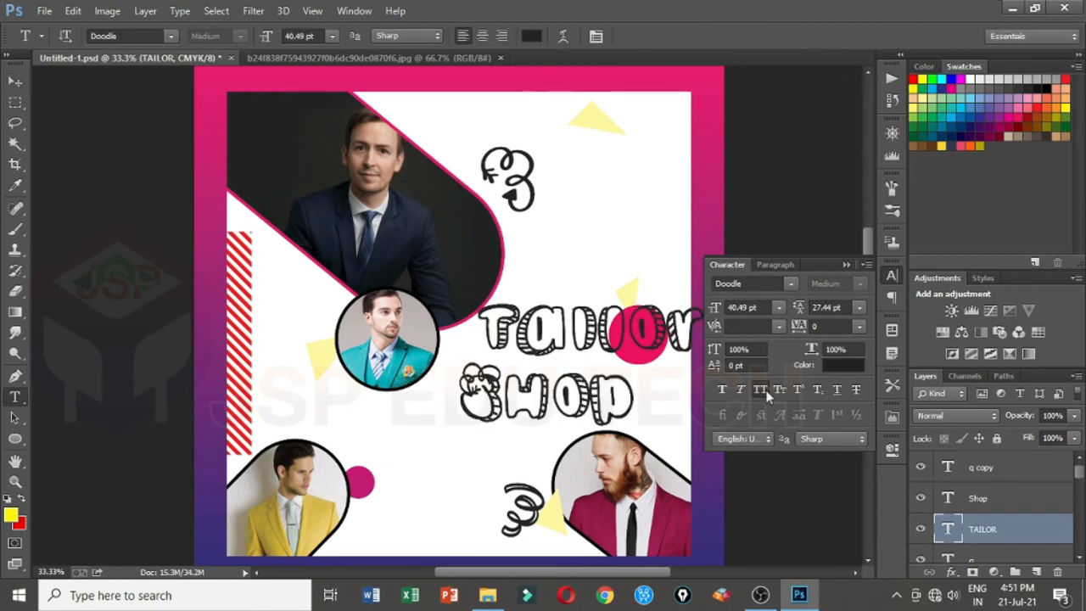
# Stack the TAILOR and SHOP titles in the design's upper-right white area, and shift the looped ornaments against the navy-suit and teal-suit photos
pyautogui.click(846, 265)
pyautogui.click(16, 81)
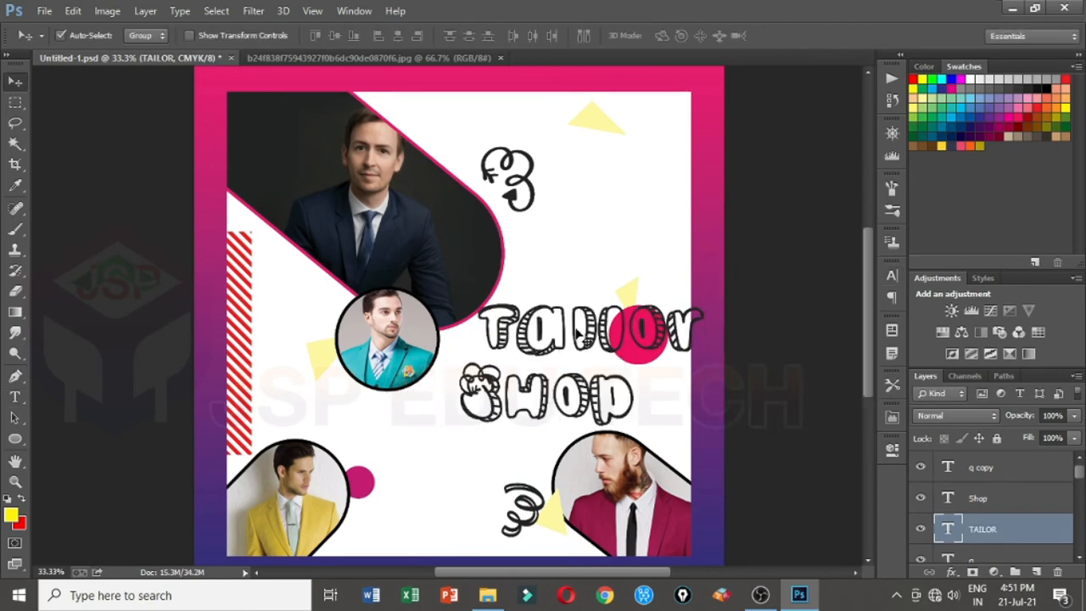
pyautogui.moveTo(583, 337); pyautogui.dragTo(563, 139)
pyautogui.moveTo(513, 197); pyautogui.dragTo(508, 296)
pyautogui.moveTo(526, 392); pyautogui.dragTo(572, 181)
pyautogui.keyDown('shift'); pyautogui.click(591, 146); pyautogui.keyUp('shift')
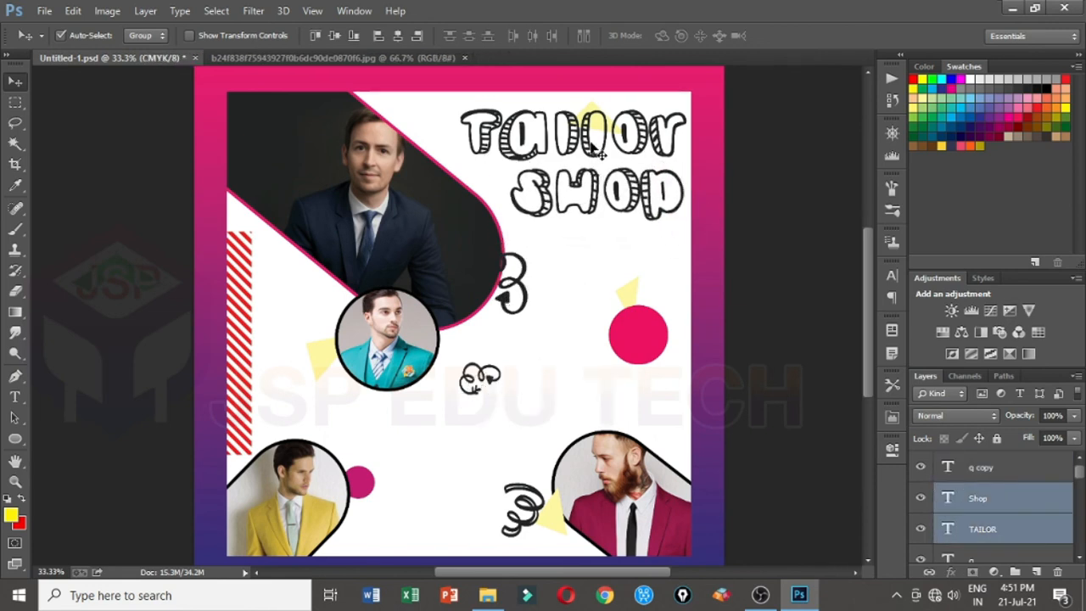
pyautogui.moveTo(591, 146); pyautogui.dragTo(585, 140)
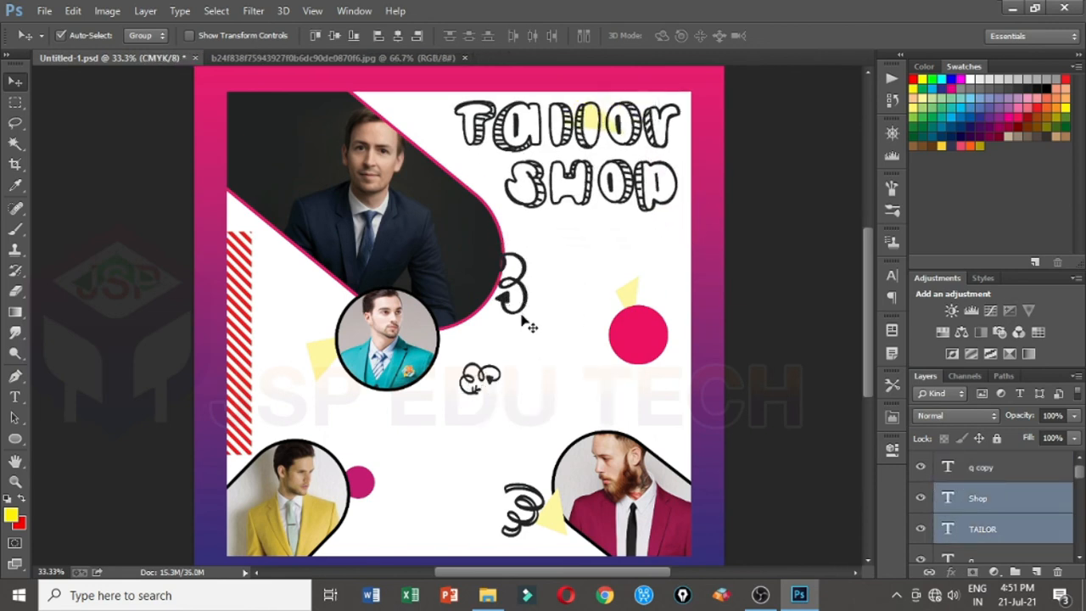
pyautogui.moveTo(499, 388); pyautogui.dragTo(469, 387)
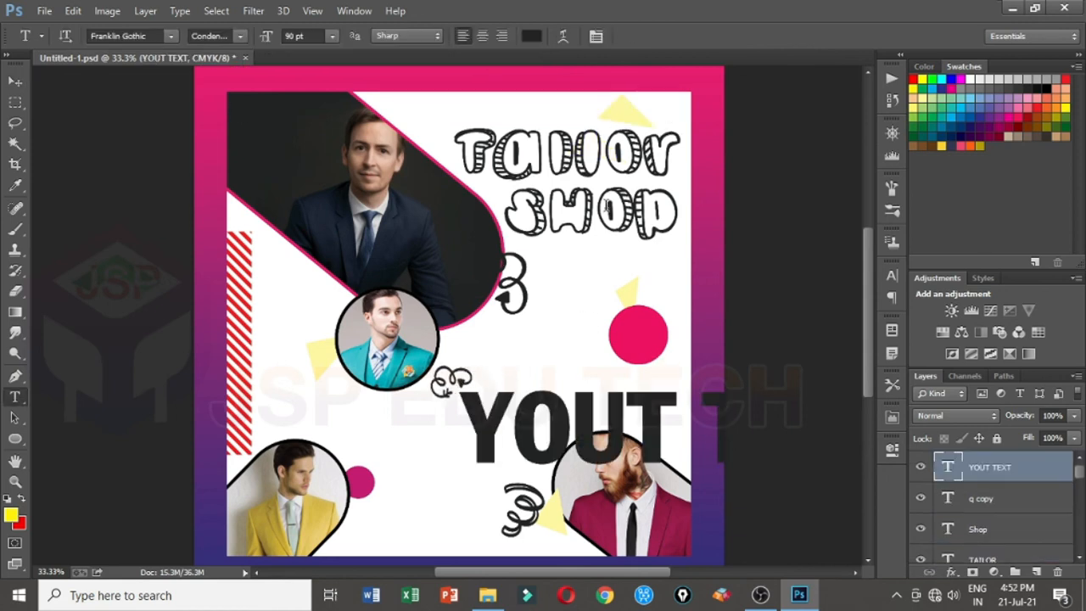
# Correct the spelling of the large sample text to YOUR TEXT
pyautogui.moveTo(630, 405); pyautogui.dragTo(659, 399)
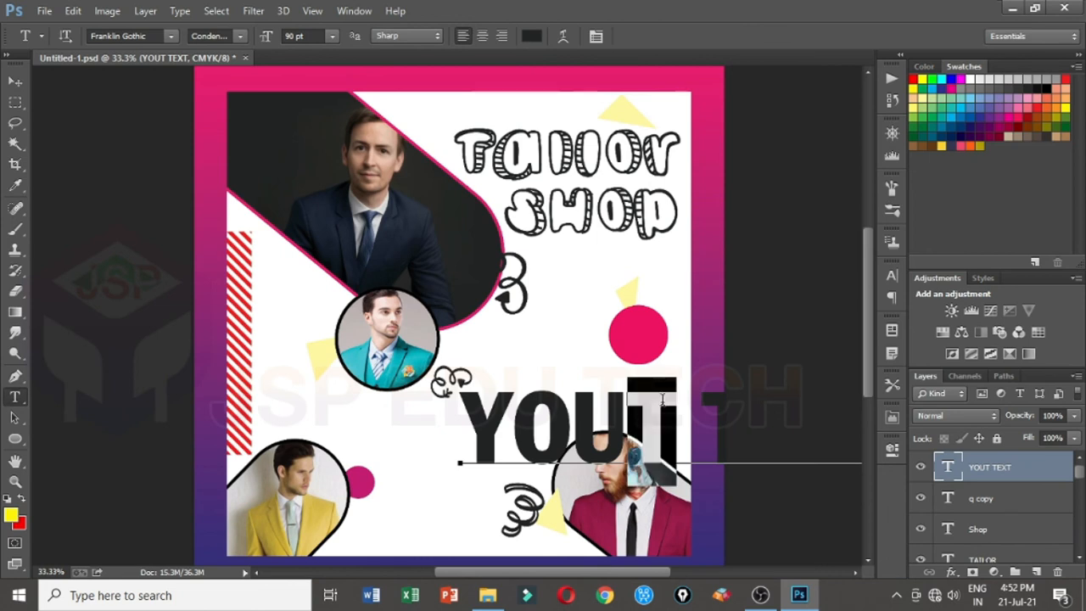
pyautogui.write('R')
pyautogui.hotkey('ctrl', 'Return')
# Warp YOUR TEXT horizontally with the Arch style, using a +58% bend and -1% horizontal distortion
pyautogui.click(561, 36)
pyautogui.click(721, 170)
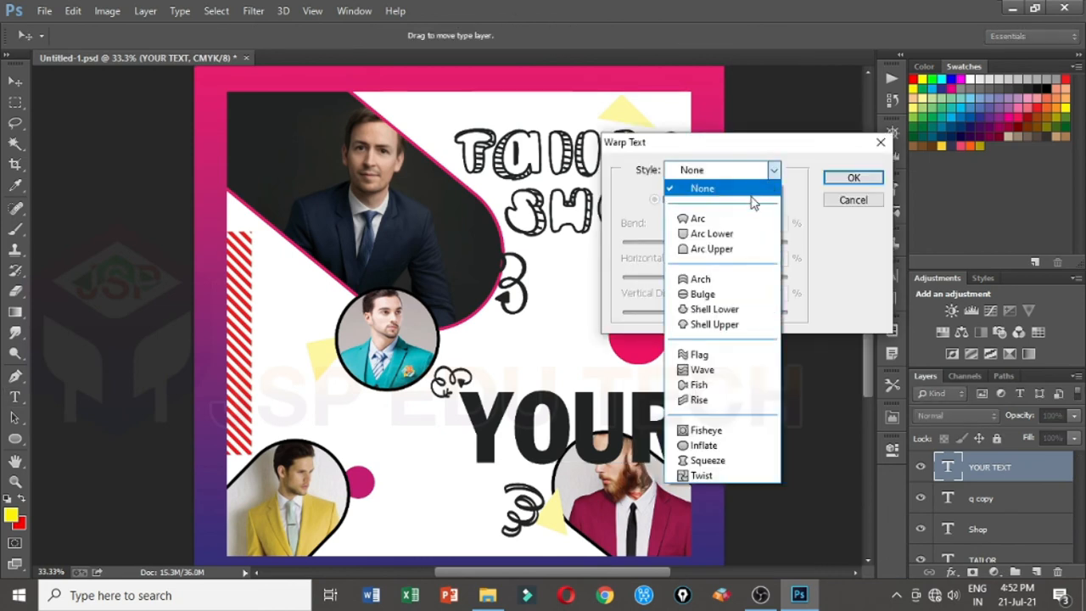
pyautogui.click(695, 216)
pyautogui.moveTo(705, 279)
pyautogui.mouseDown()
pyautogui.moveTo(723, 278)
pyautogui.moveTo(703, 280)
pyautogui.mouseUp()
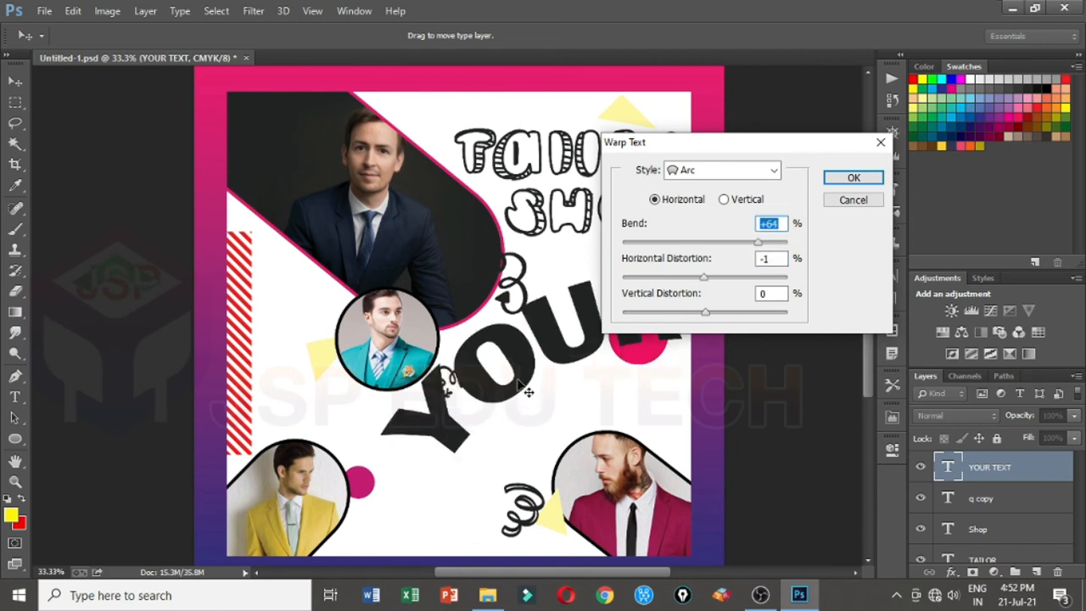
pyautogui.click(731, 172)
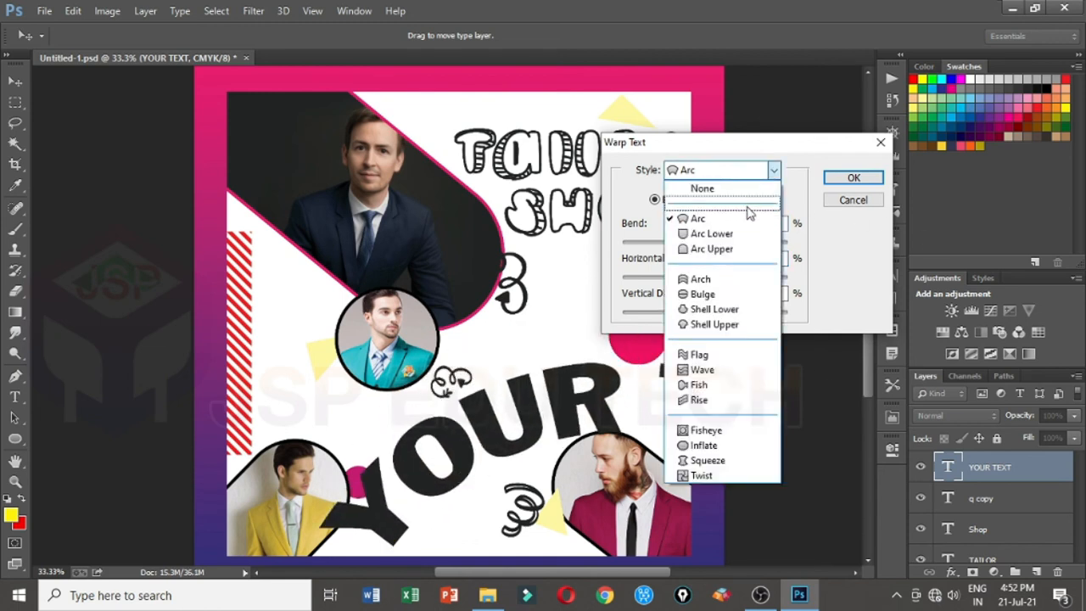
pyautogui.click(713, 279)
pyautogui.moveTo(757, 244); pyautogui.dragTo(818, 247)
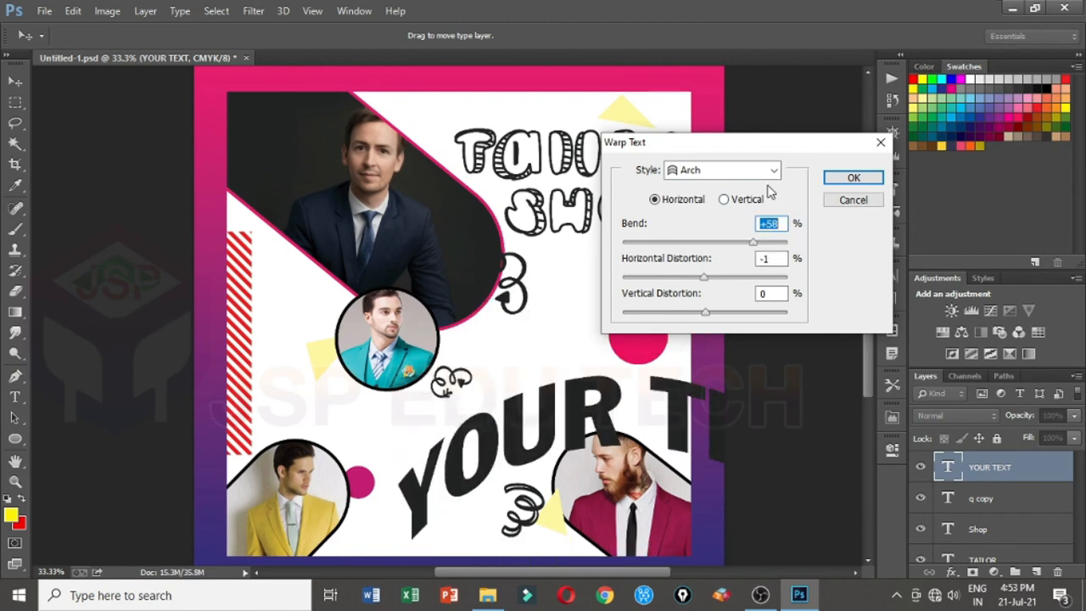
pyautogui.press('Return')
# Scale down the arched YOUR TEXT and position it so that it curves around the magenta-suit photo's rounded end
pyautogui.hotkey('ctrl', 't')
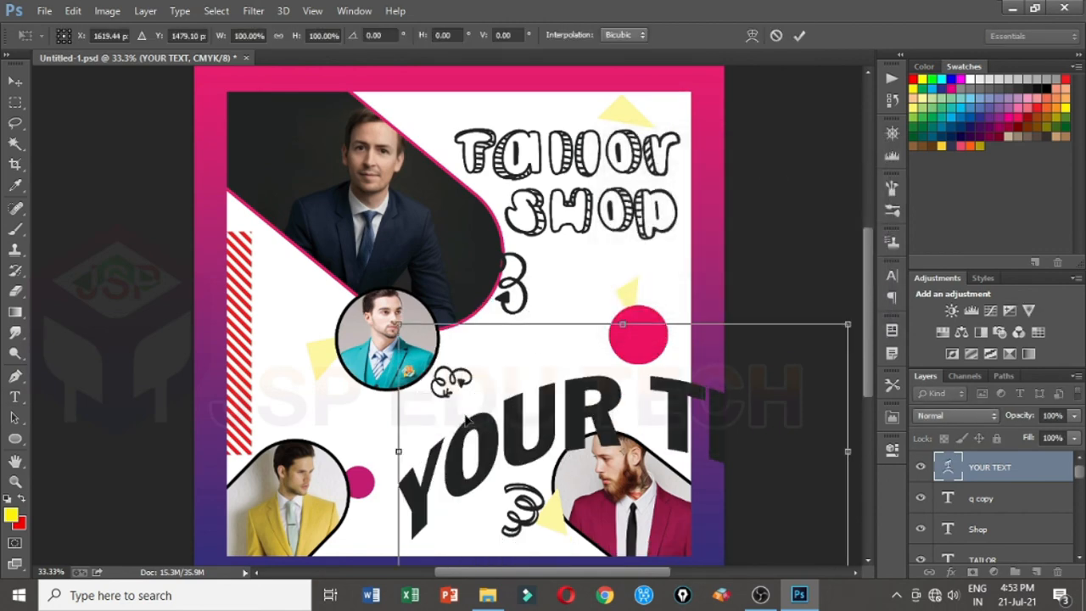
pyautogui.moveTo(469, 421); pyautogui.dragTo(356, 382)
pyautogui.moveTo(727, 291); pyautogui.dragTo(608, 298)
pyautogui.press('Return')
pyautogui.press('Return')
pyautogui.press('v')
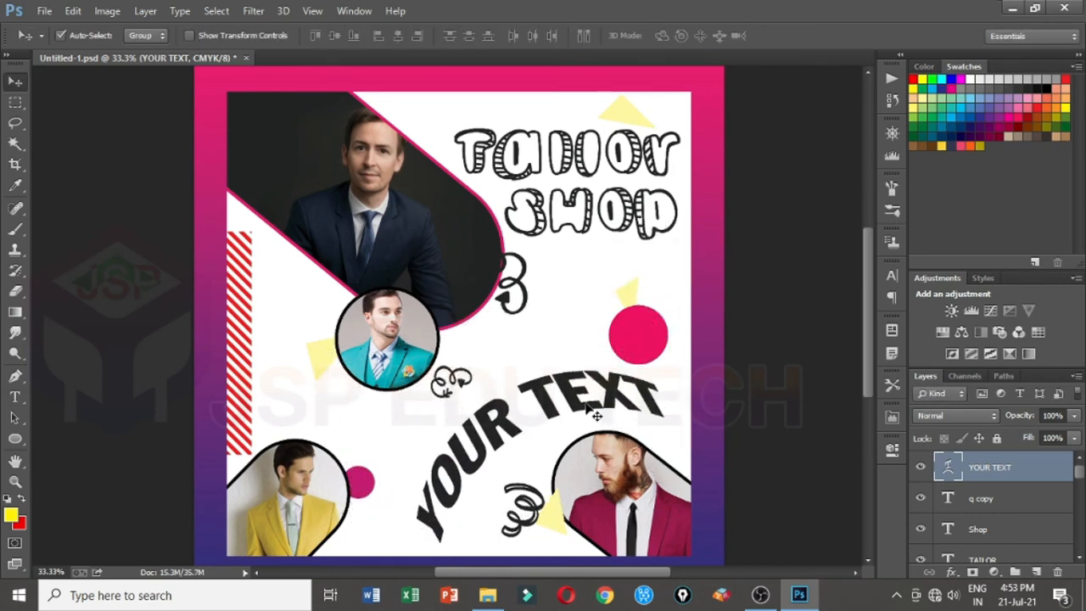
pyautogui.moveTo(589, 403); pyautogui.dragTo(603, 416)
pyautogui.scroll(-1, 614, 420)
pyautogui.scroll(1, 635, 459)
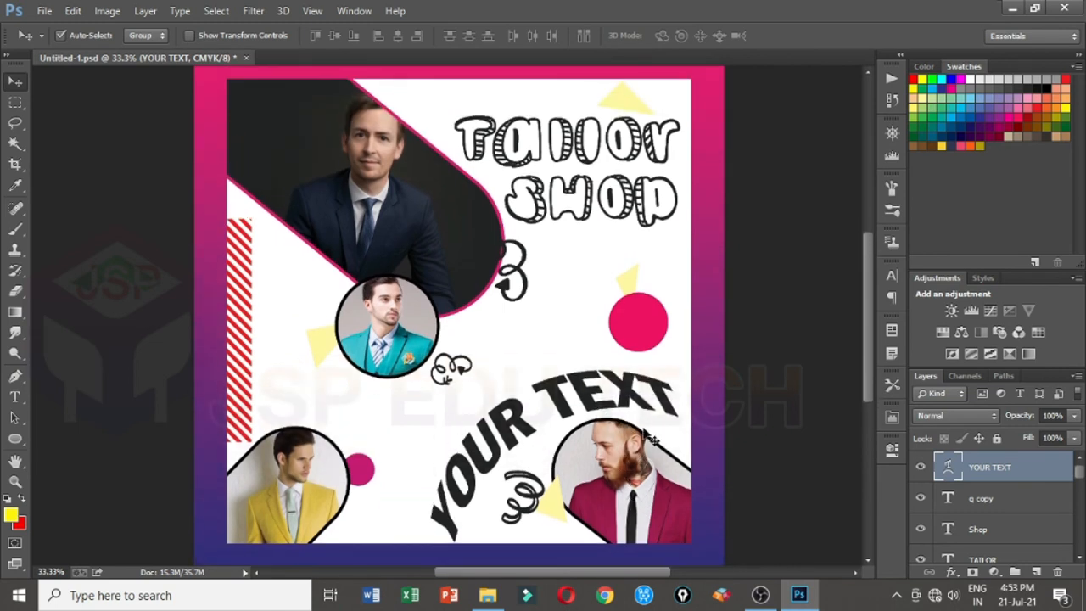